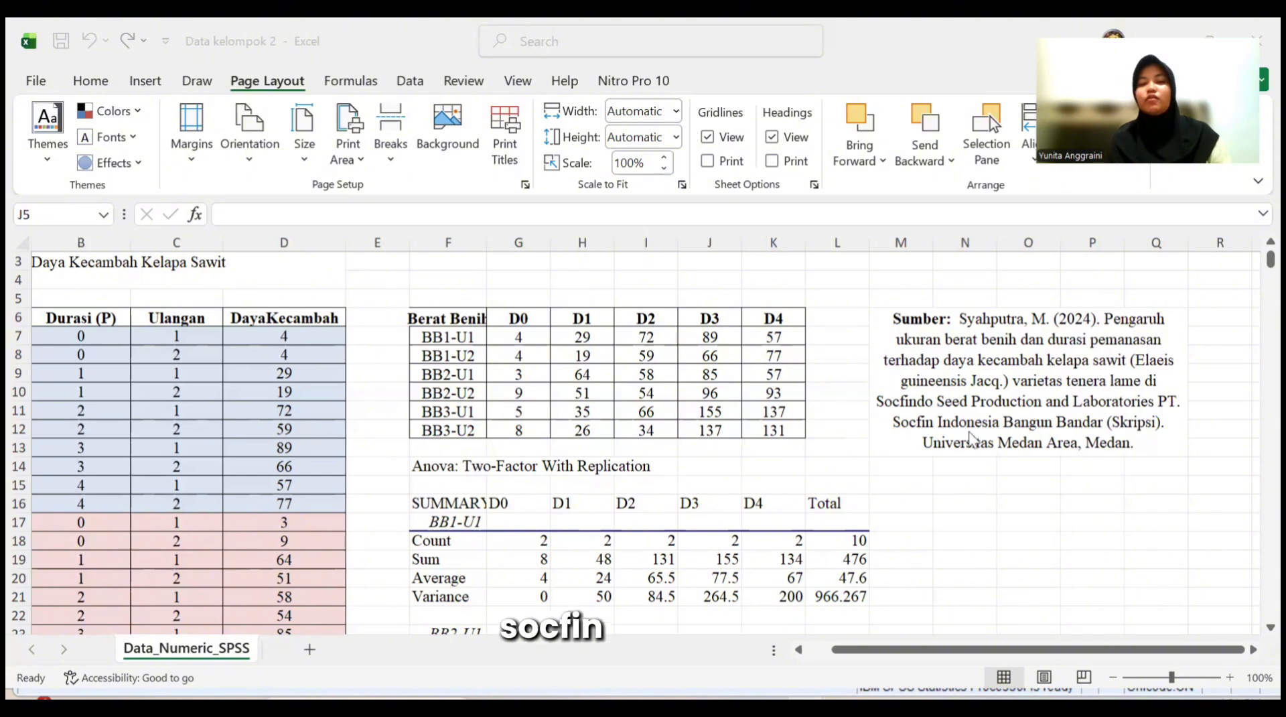
Review the seed weight, heating duration, replicate and germination data, along with the source note and ANOVA summary beside it.
scroll(582, 419, "down", 1)
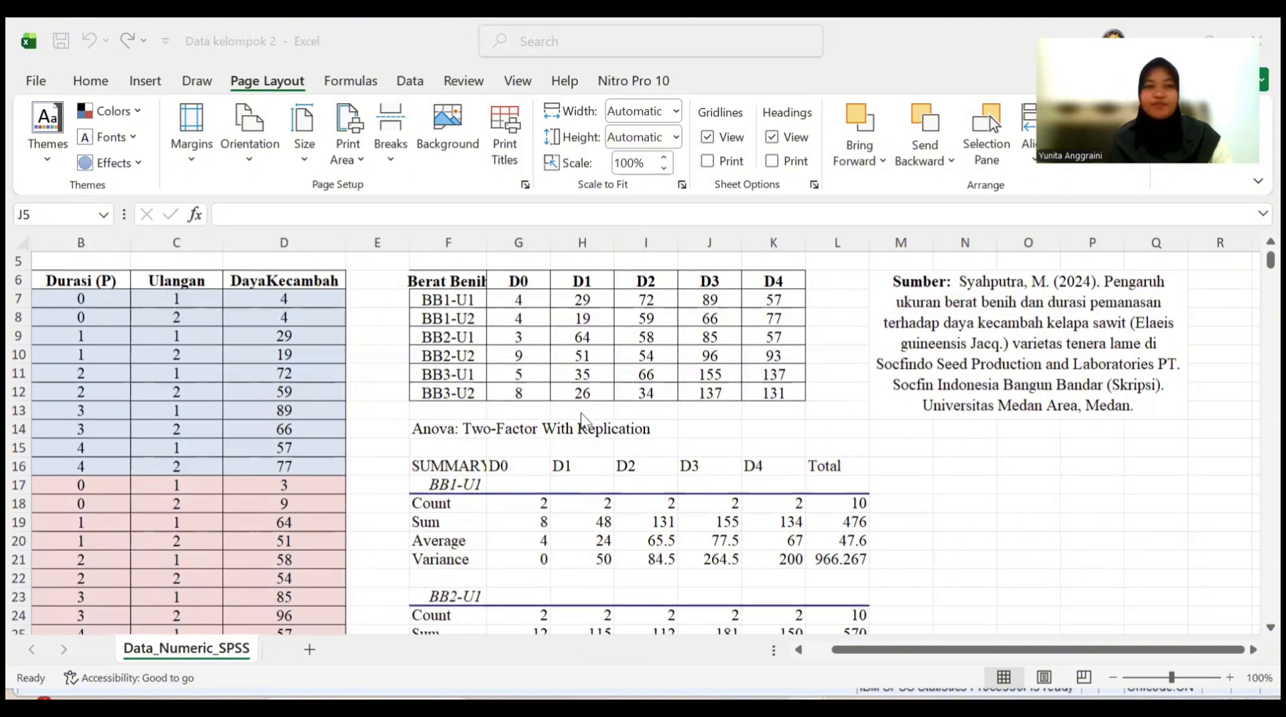
scroll(533, 419, "left", 2)
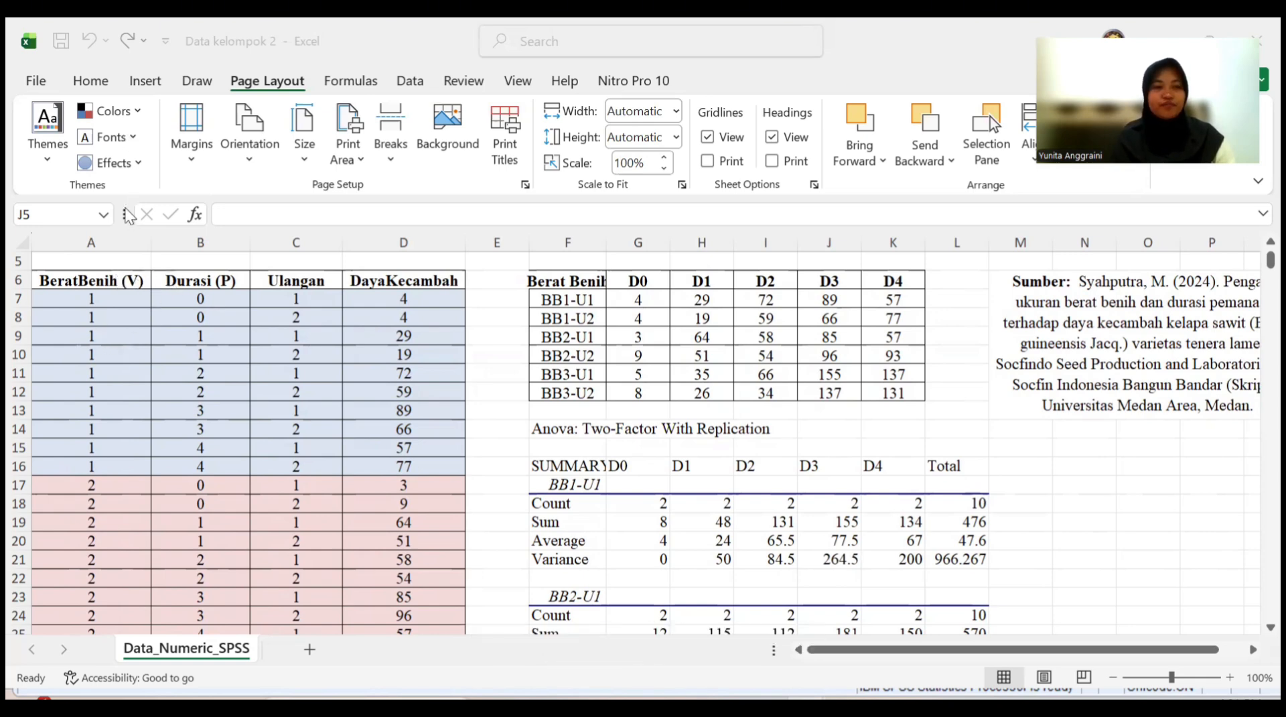
scroll(130, 382, "down", 1)
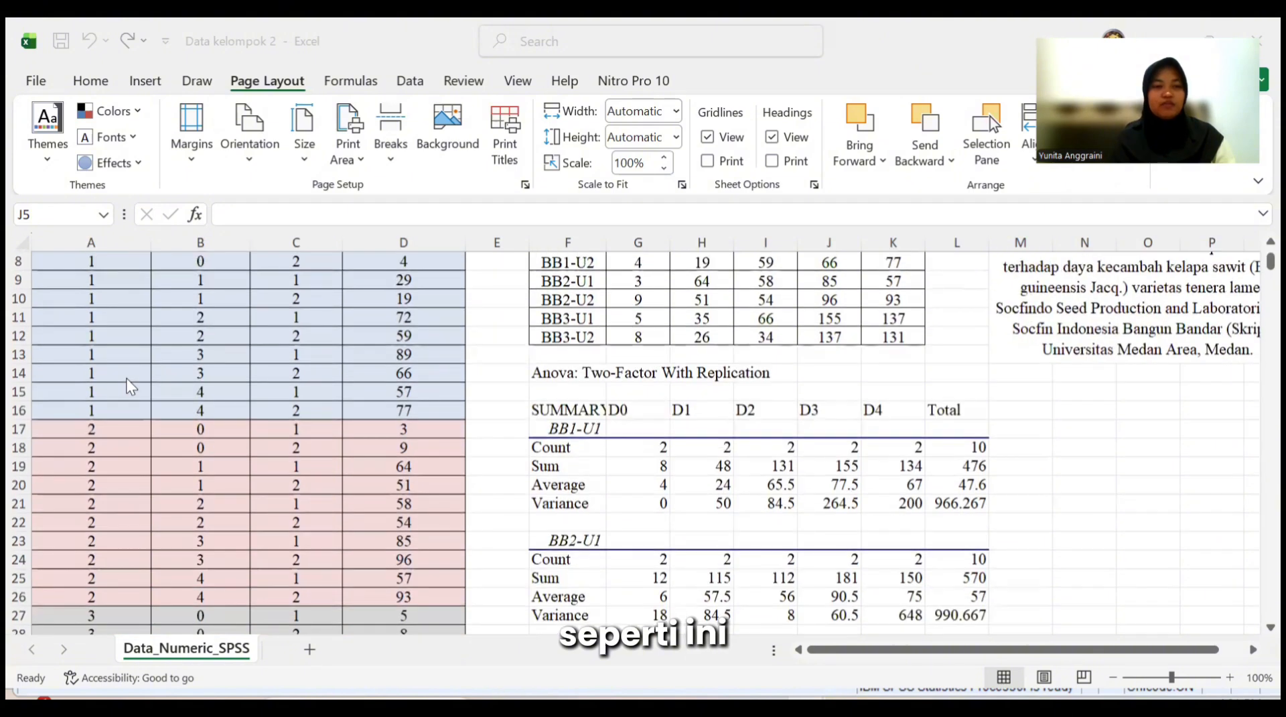
scroll(172, 355, "up", 2)
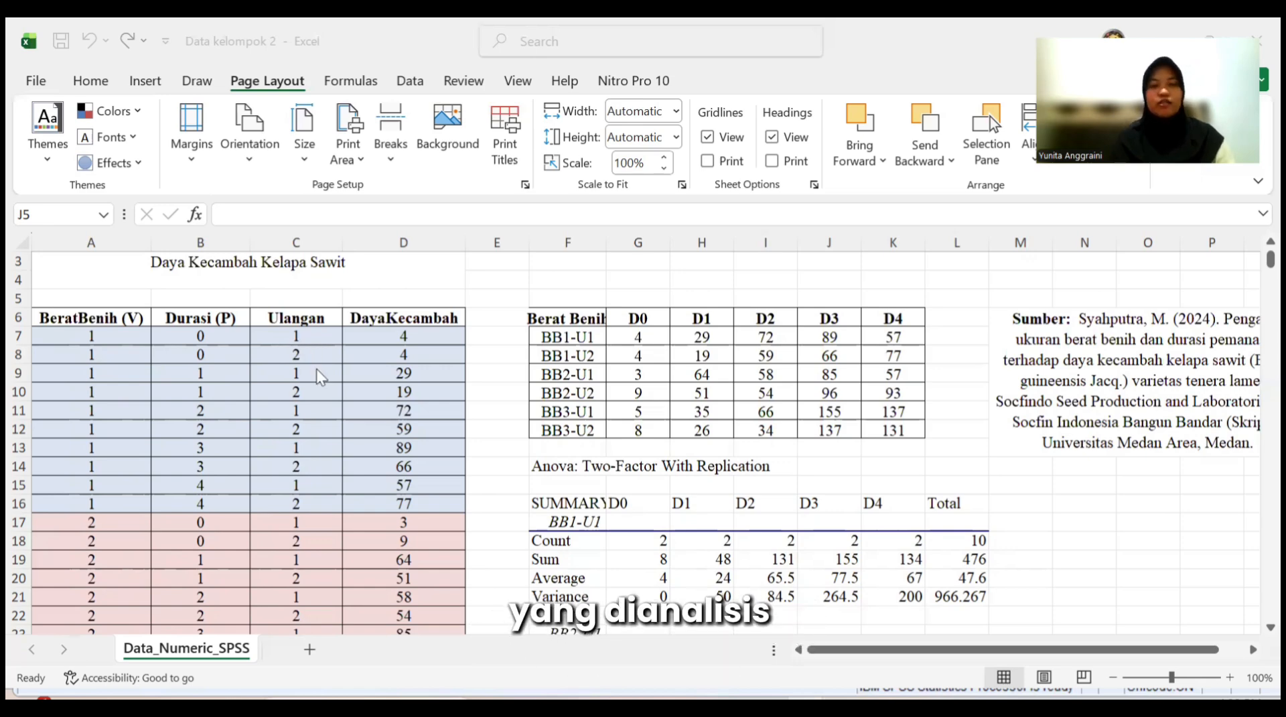
scroll(309, 449, "down", 7)
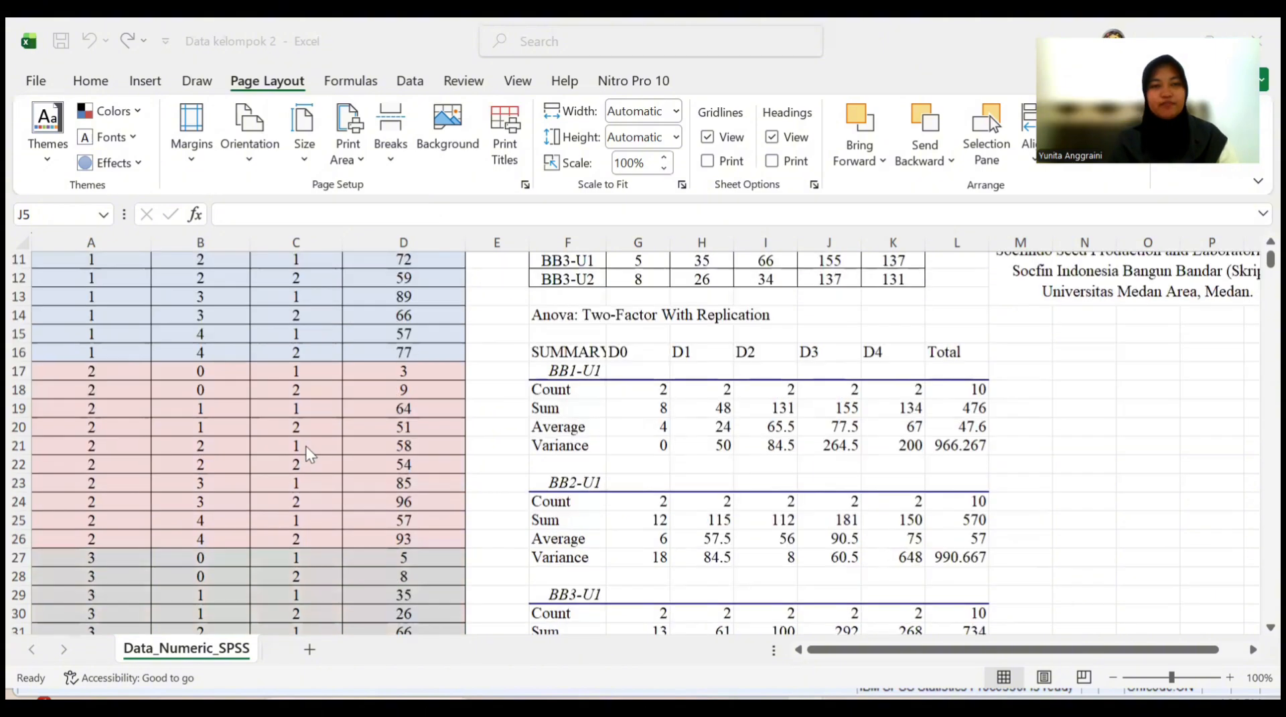
scroll(309, 454, "up", 4)
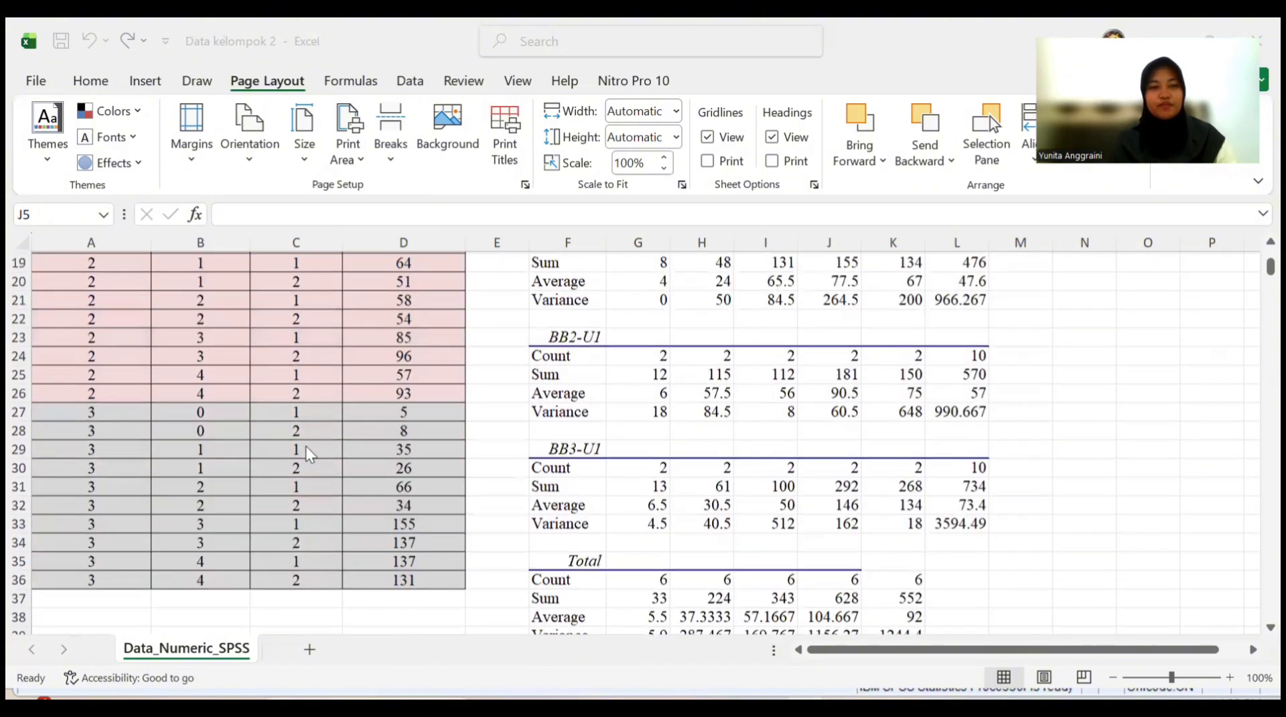
scroll(309, 453, "up", 1)
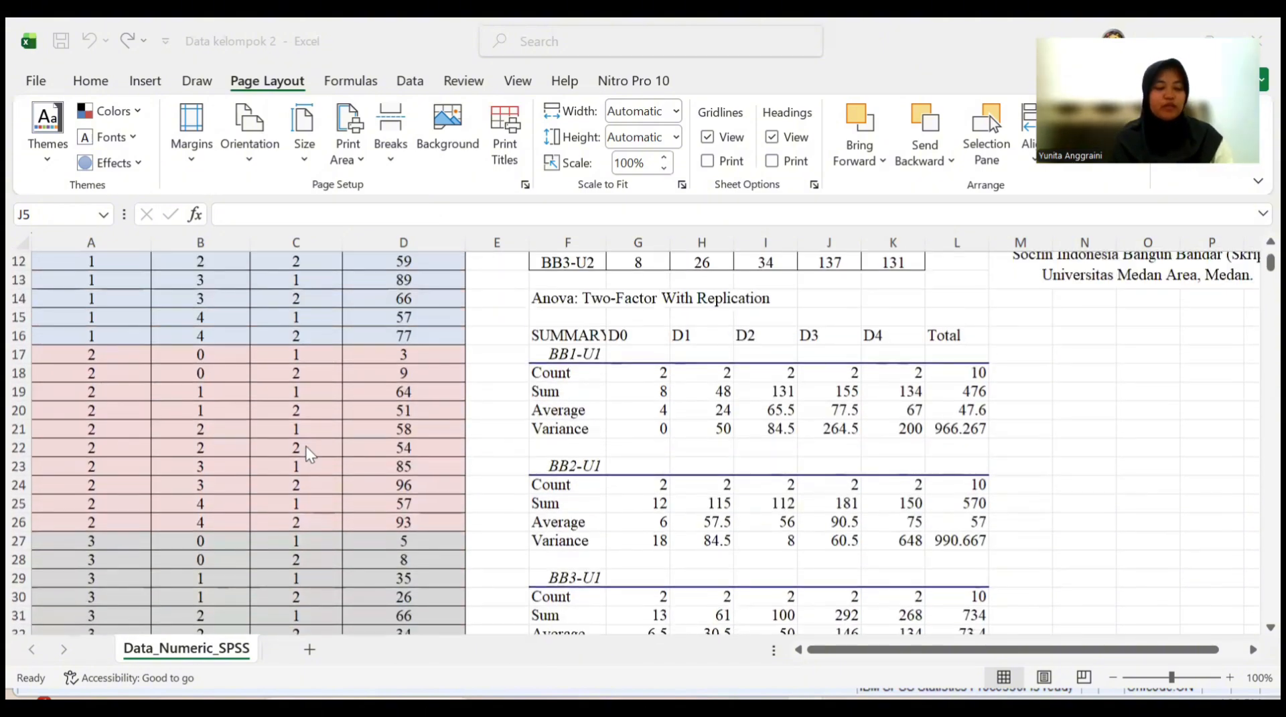
scroll(309, 412, "up", 4)
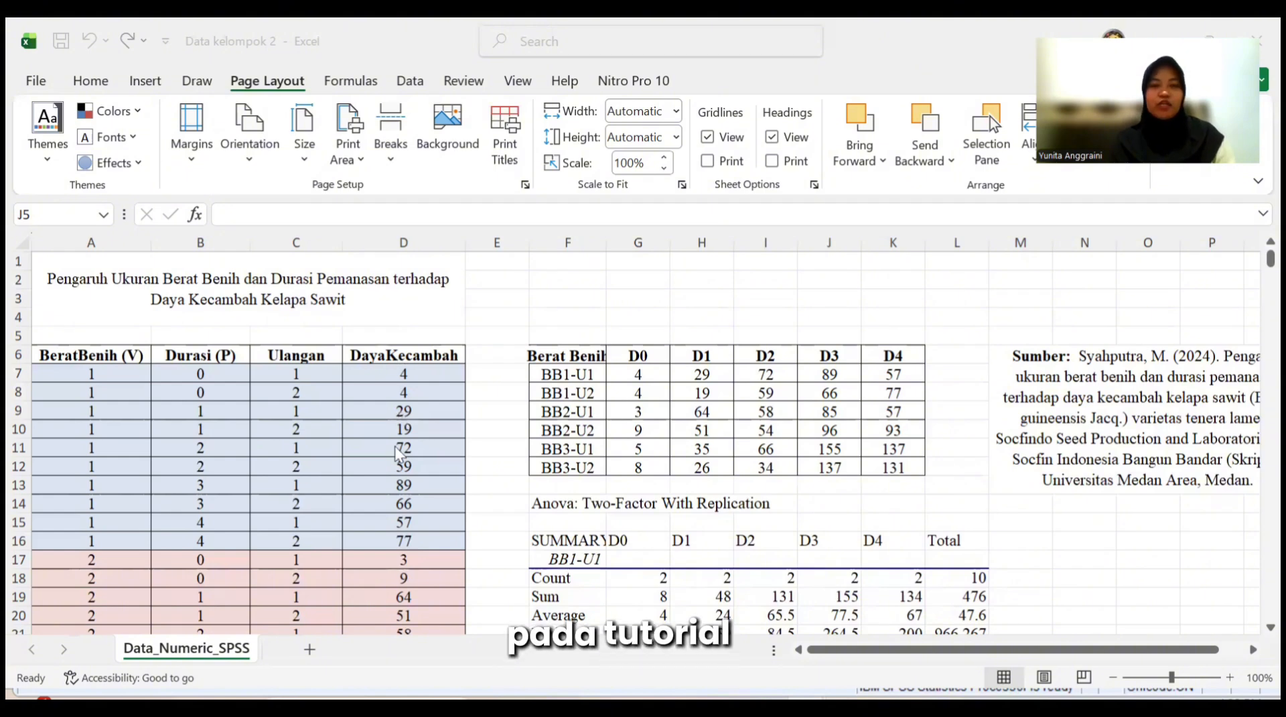
scroll(399, 453, "down", 1)
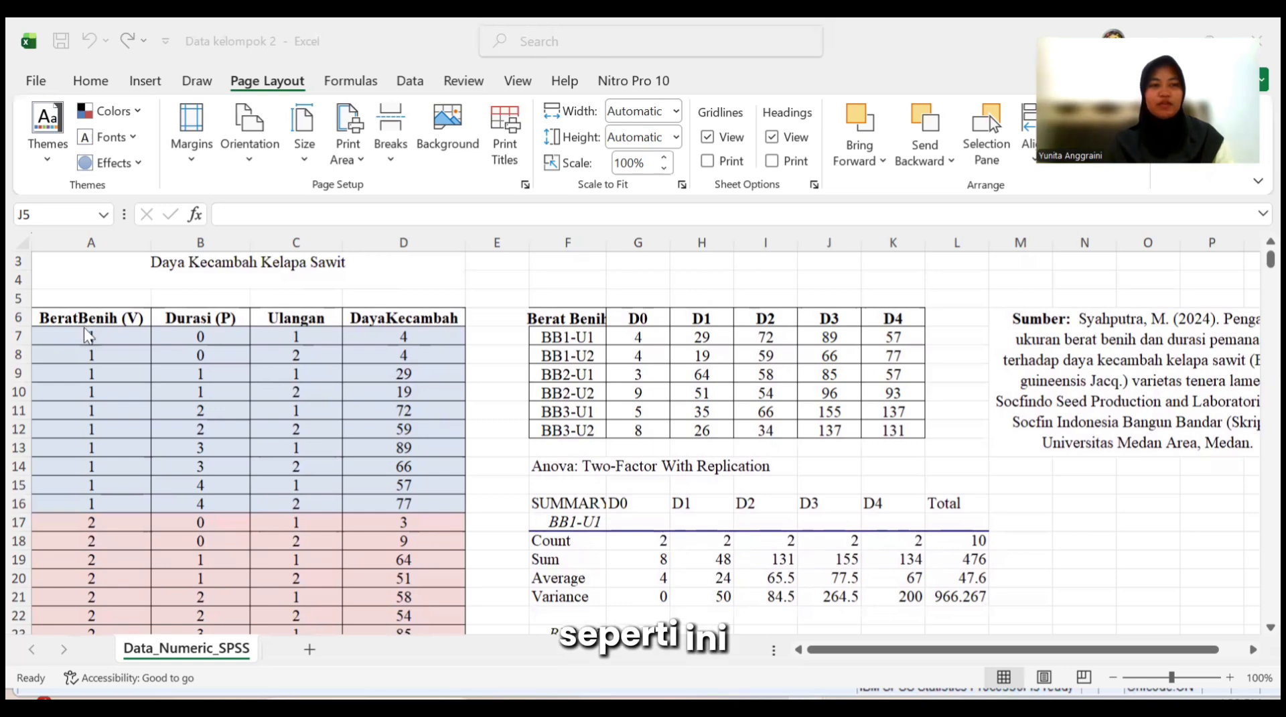
Copy the numeric data rows A7:D36 of the BeratBenih, Durasi, Ulangan and DayaKecambah columns, without the headers.
left_click(119, 336)
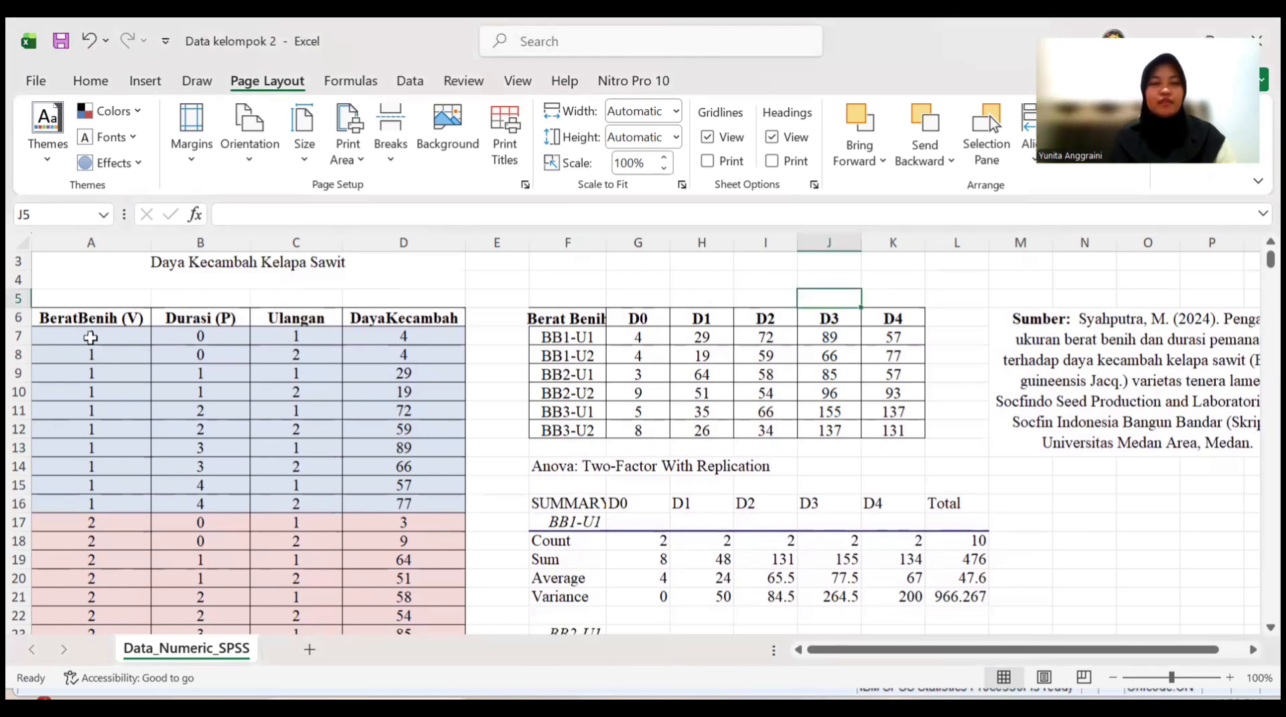
left_click_drag(90, 337, 93, 304)
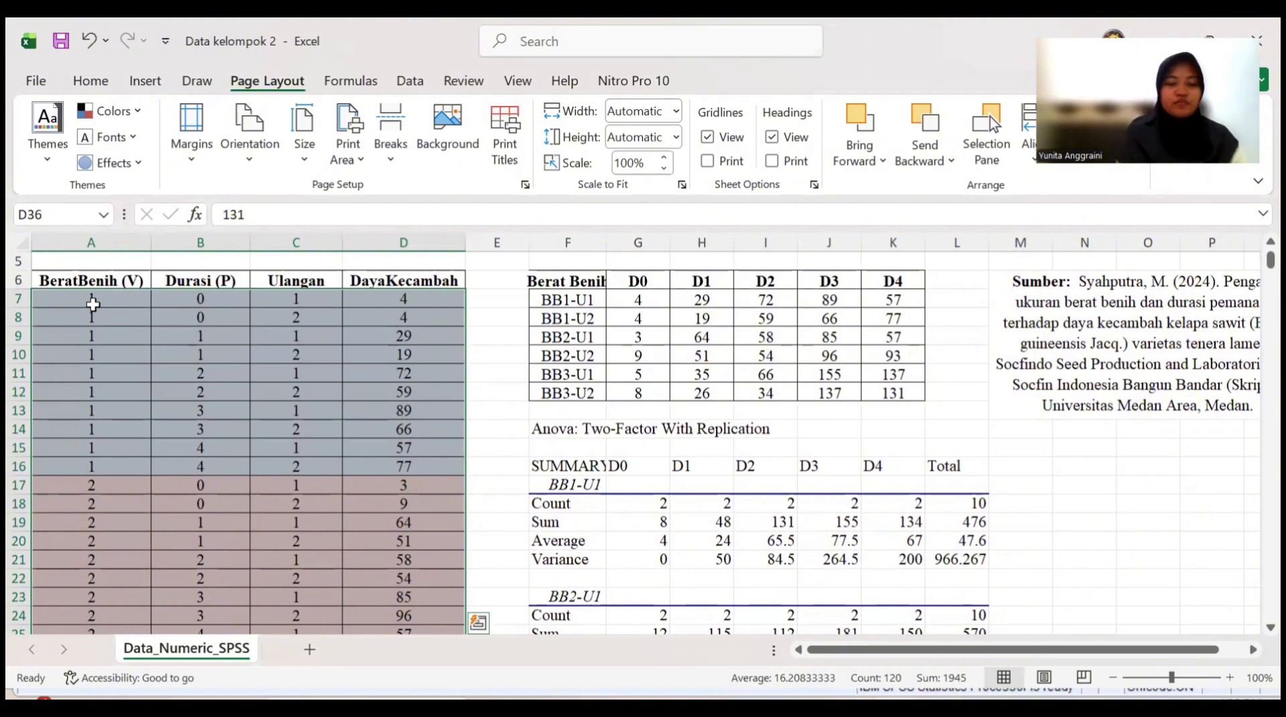
key("ctrl+c")
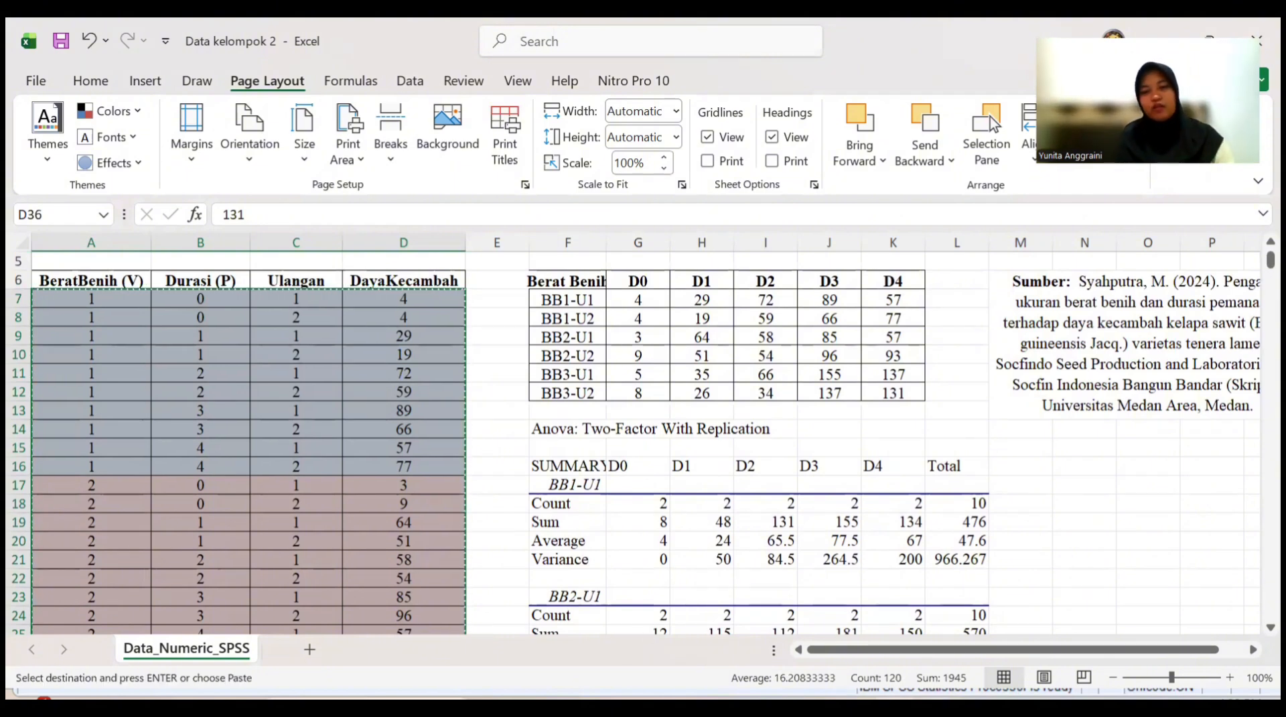
Switch to the empty dataset in the SPSS Data Editor and define the first variable with the name BeratBenih.
mouse_move(938, 697)
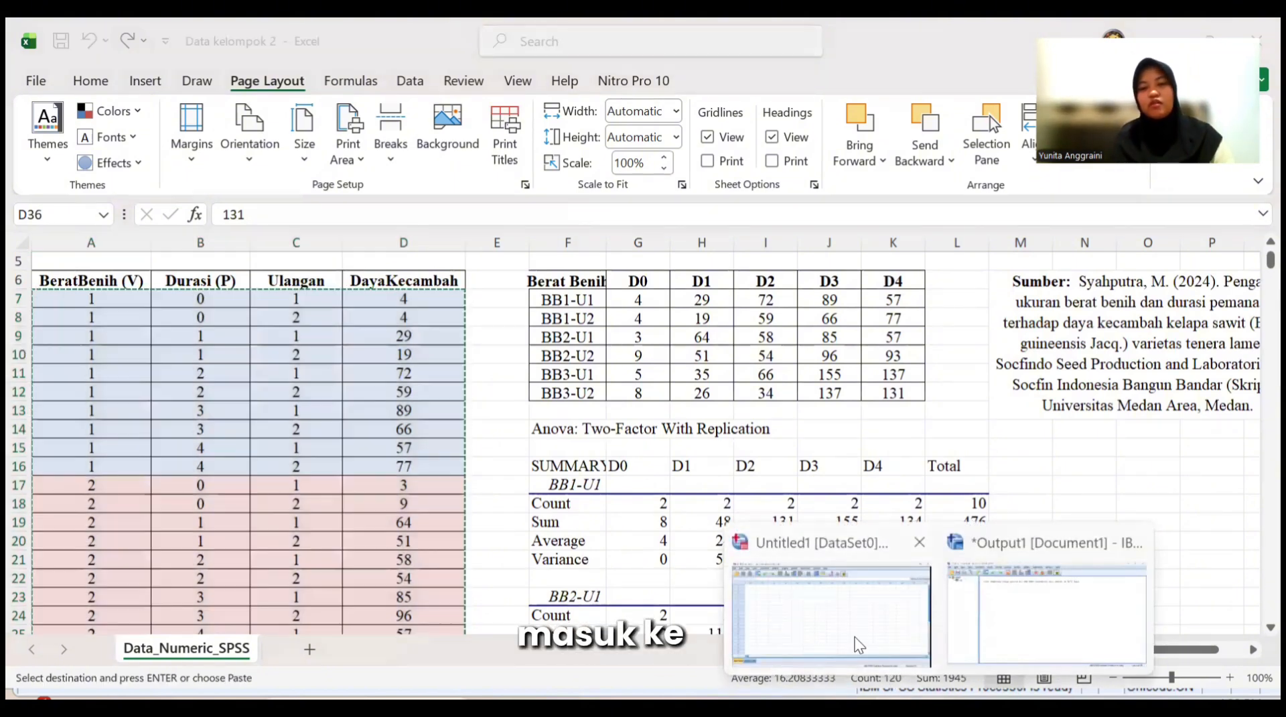
left_click(859, 644)
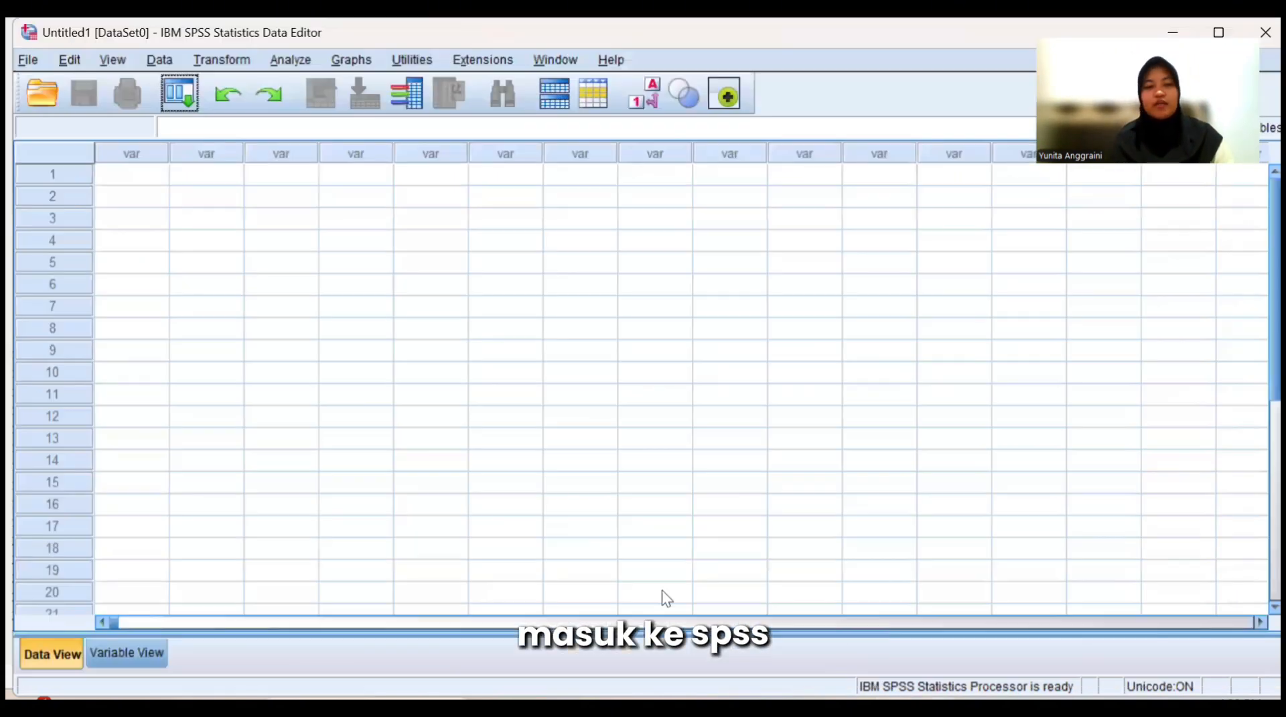
left_click(127, 653)
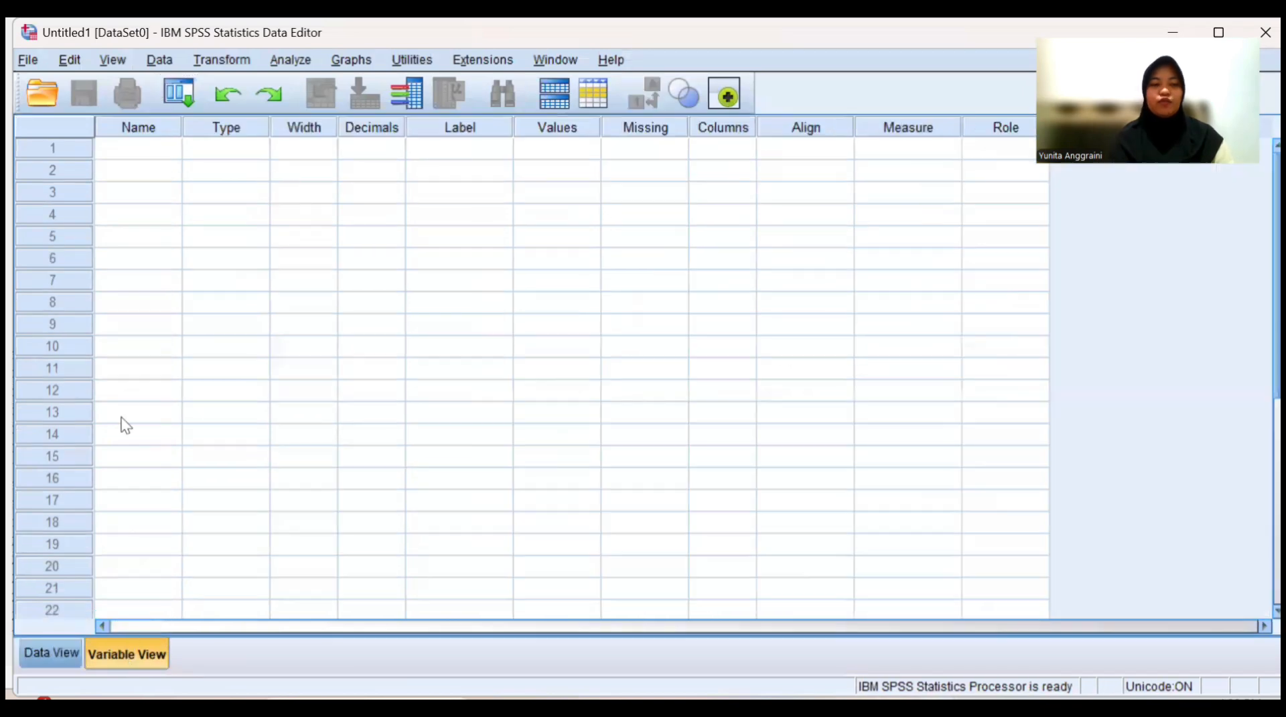
left_click(132, 152)
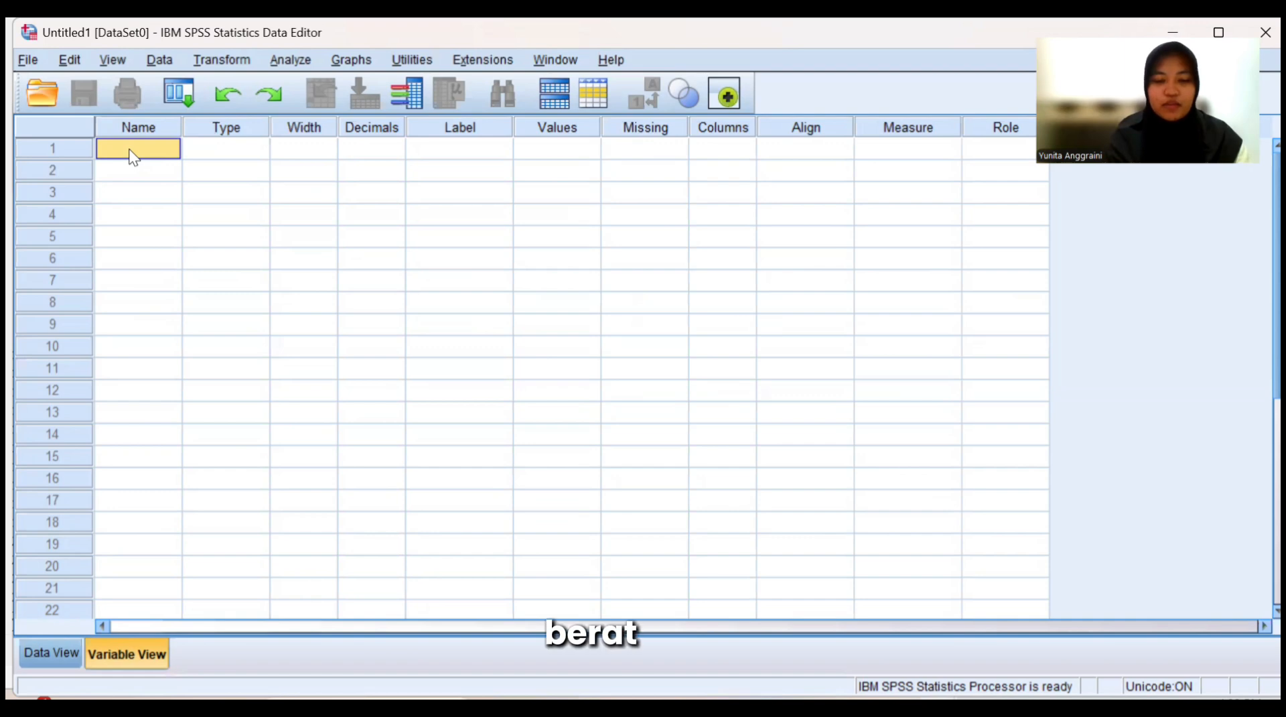
type("BERAT")
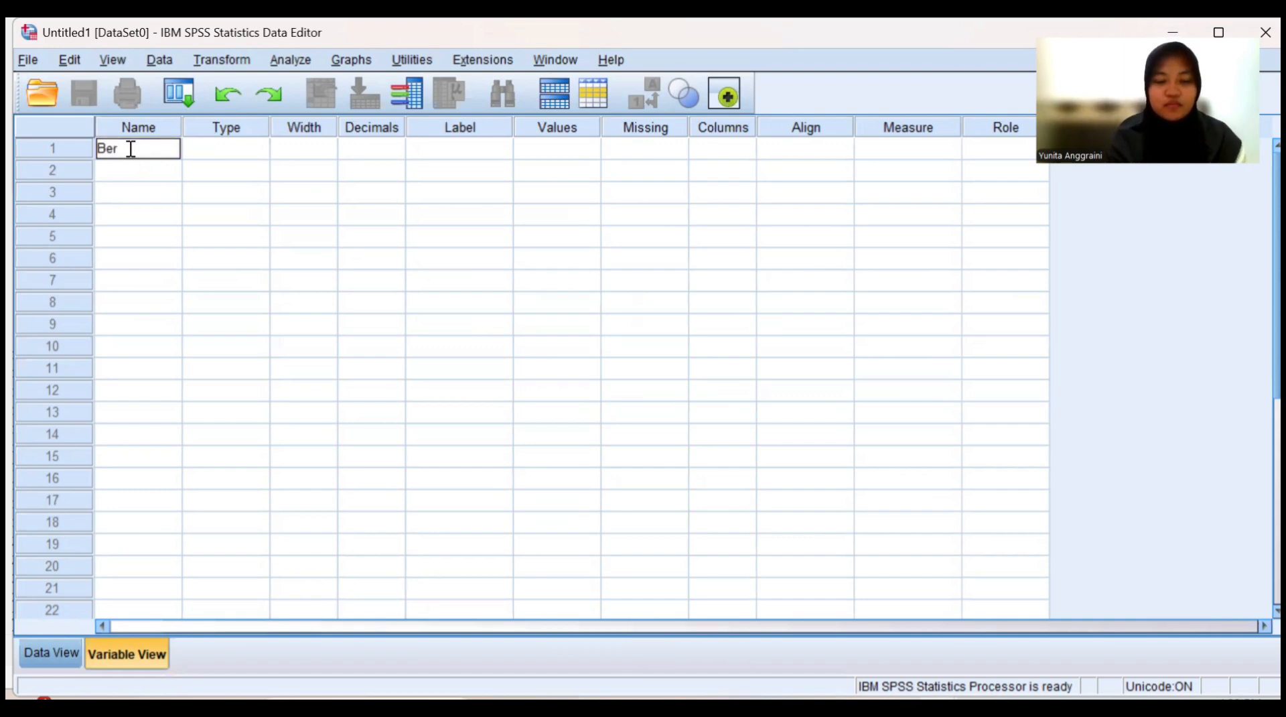
type("Beni")
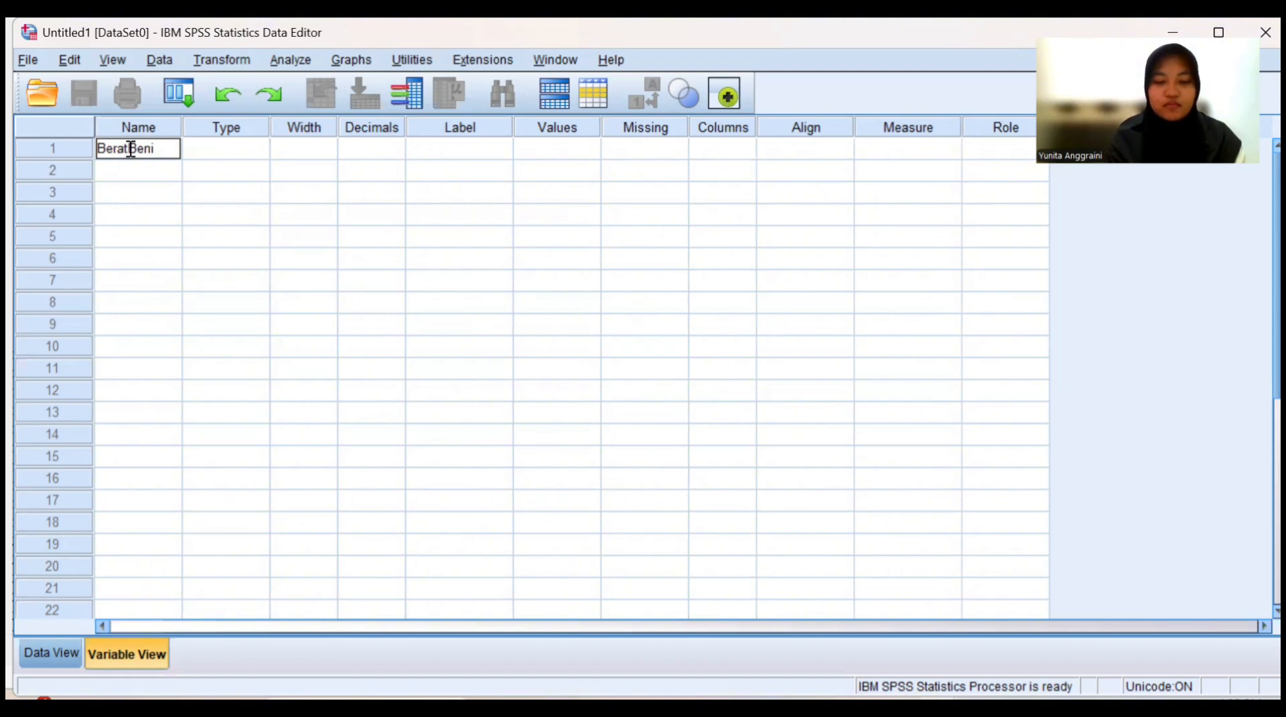
type("h")
key("Return")
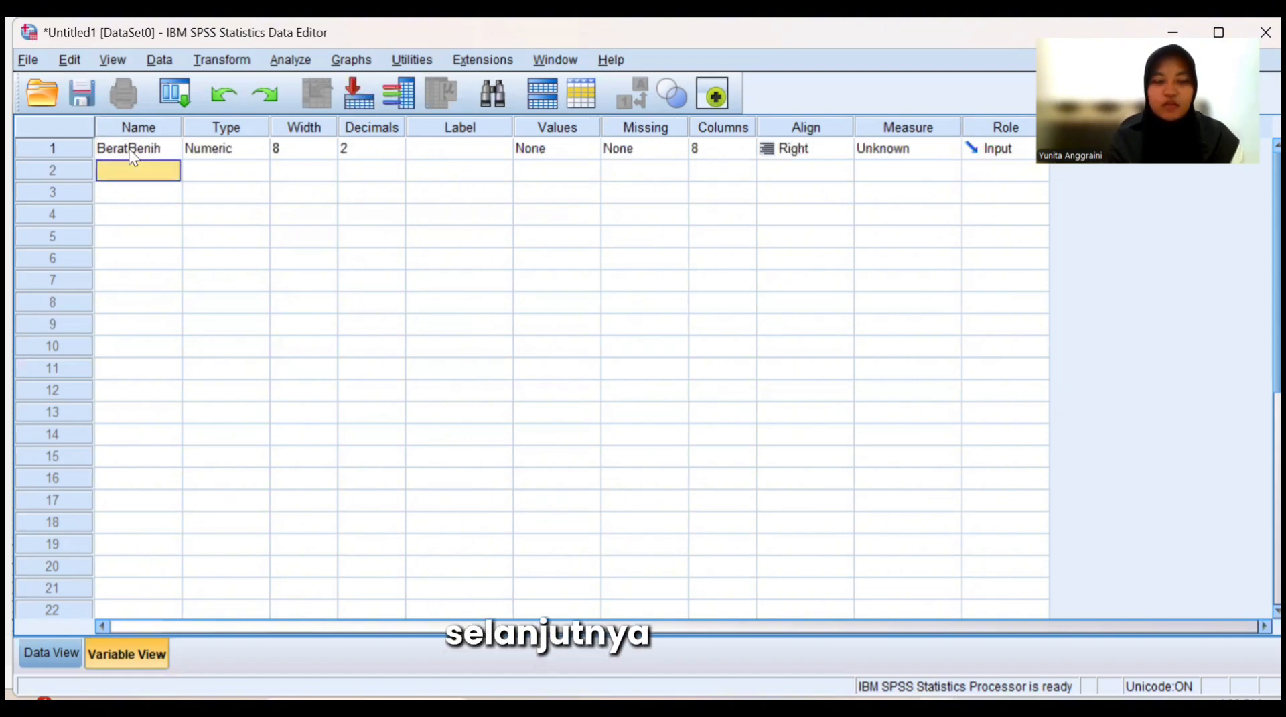
Define three more variables below BeratBenih, named Durasi, Ulangan and DayaKecambah.
type("Durasi")
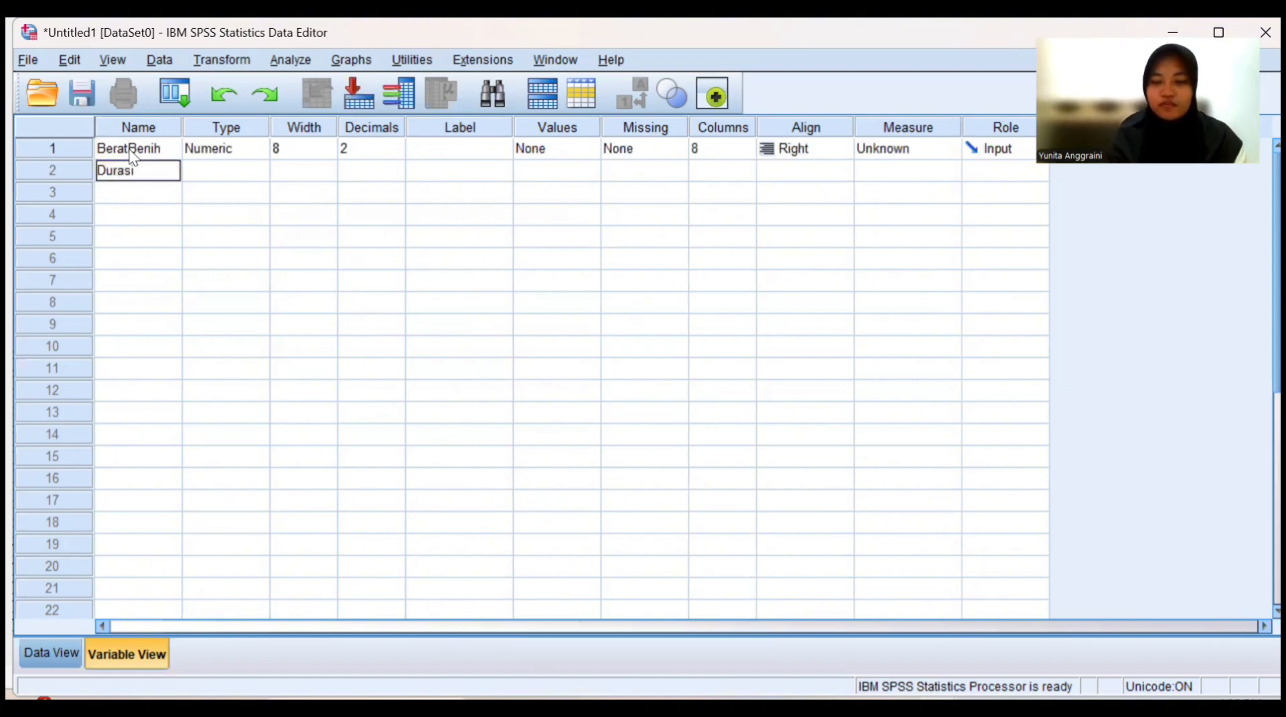
key("Return")
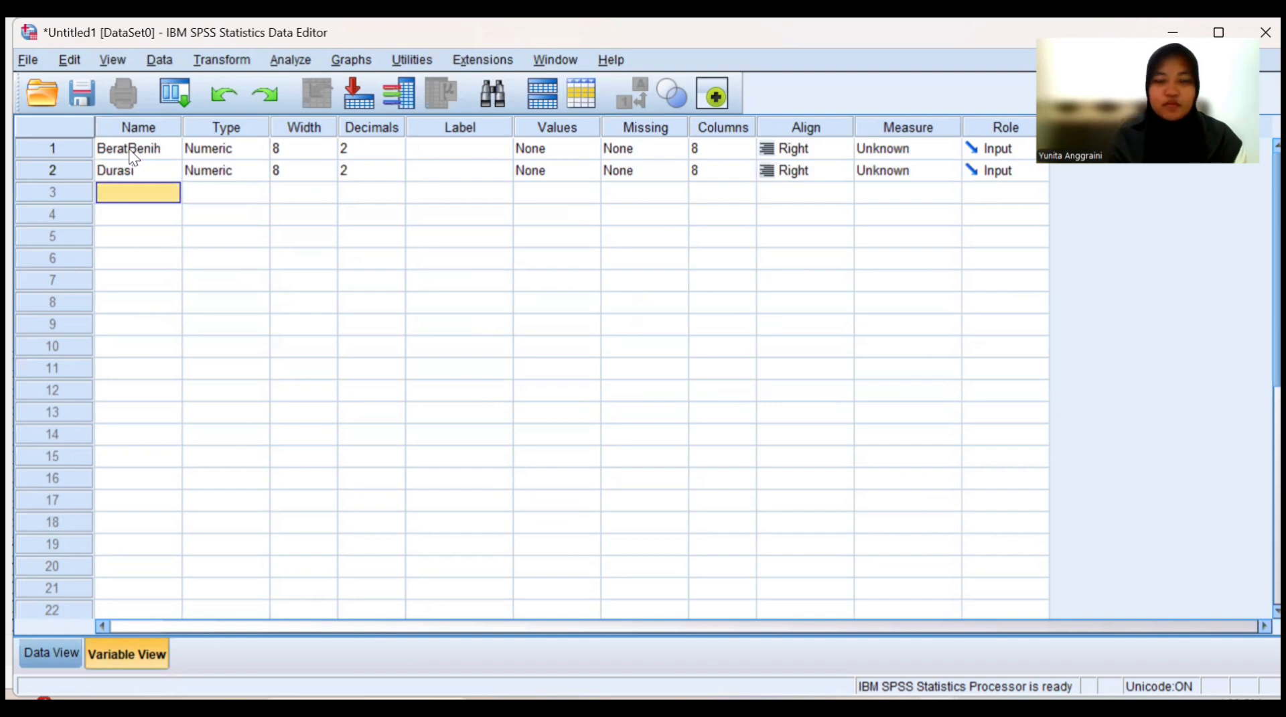
type("Ulanga")
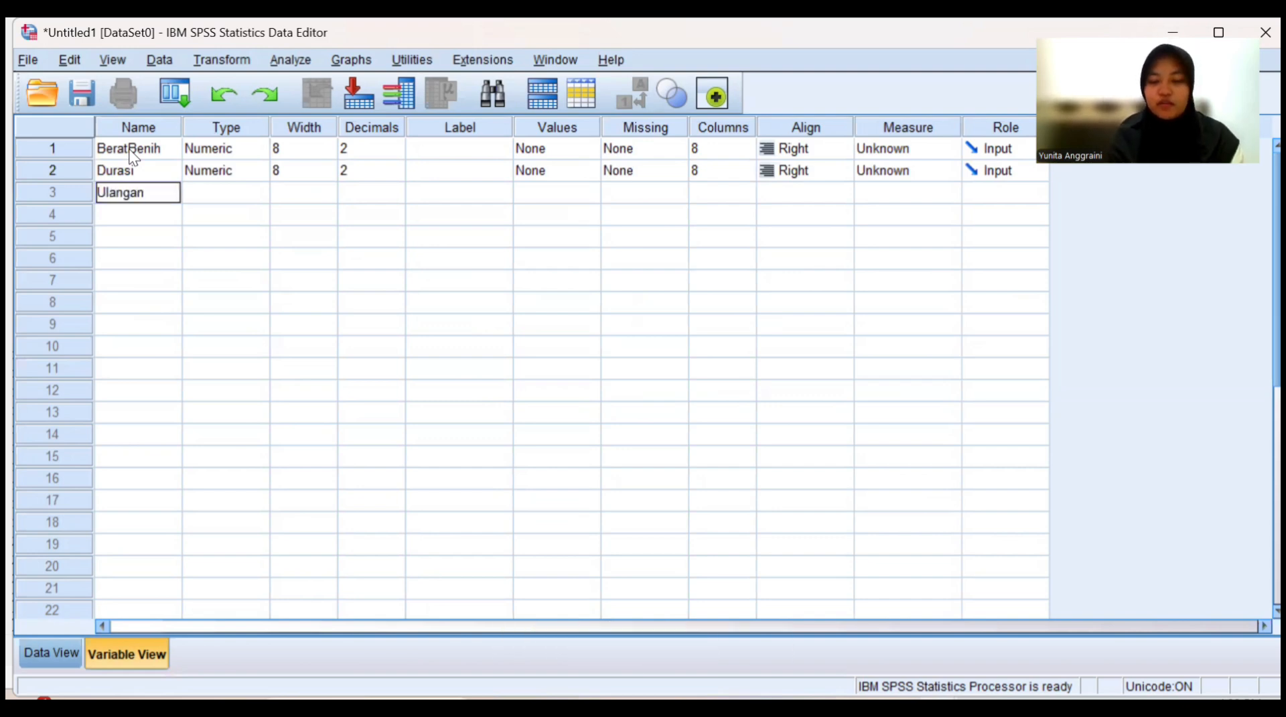
type("n")
key("Return")
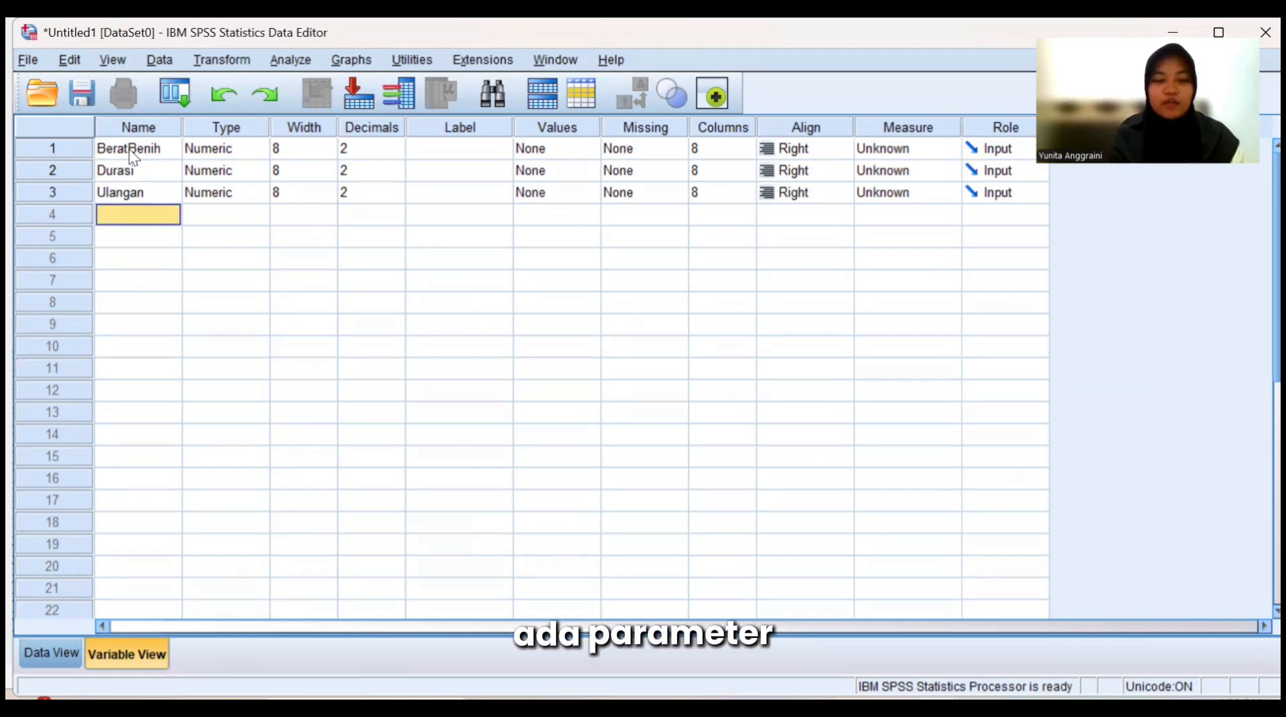
type("Daya")
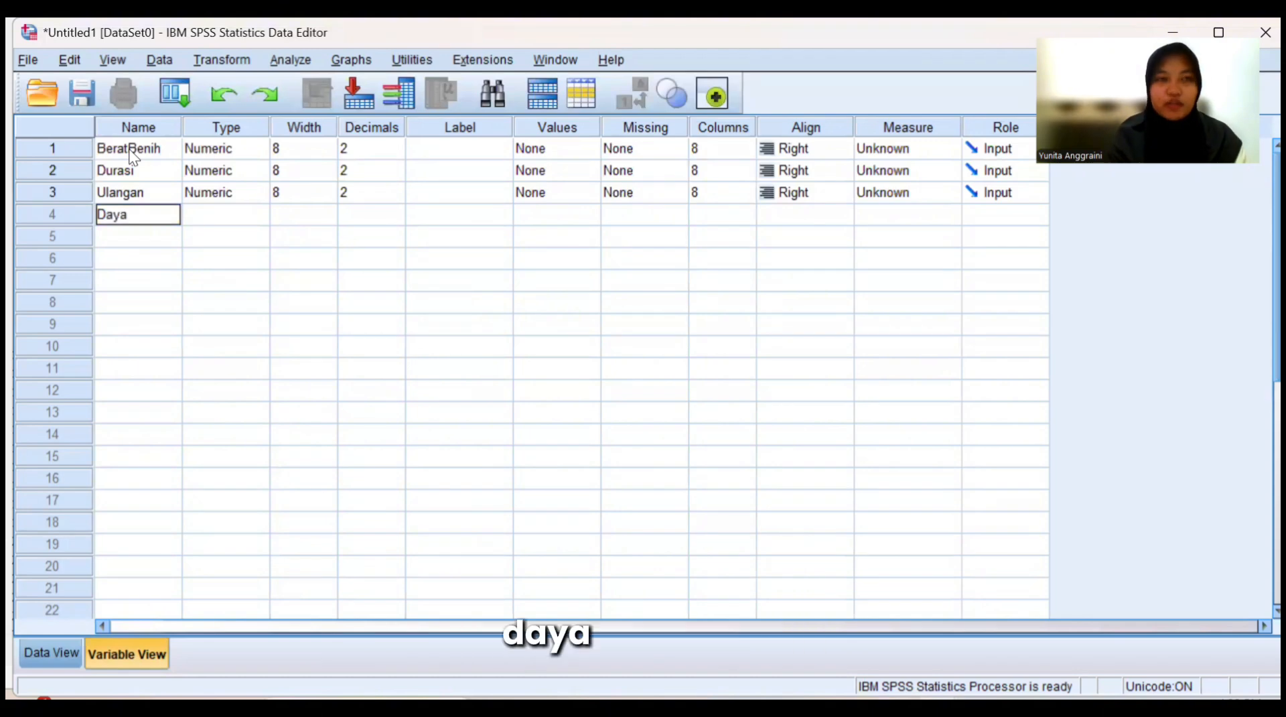
type("Kecamb")
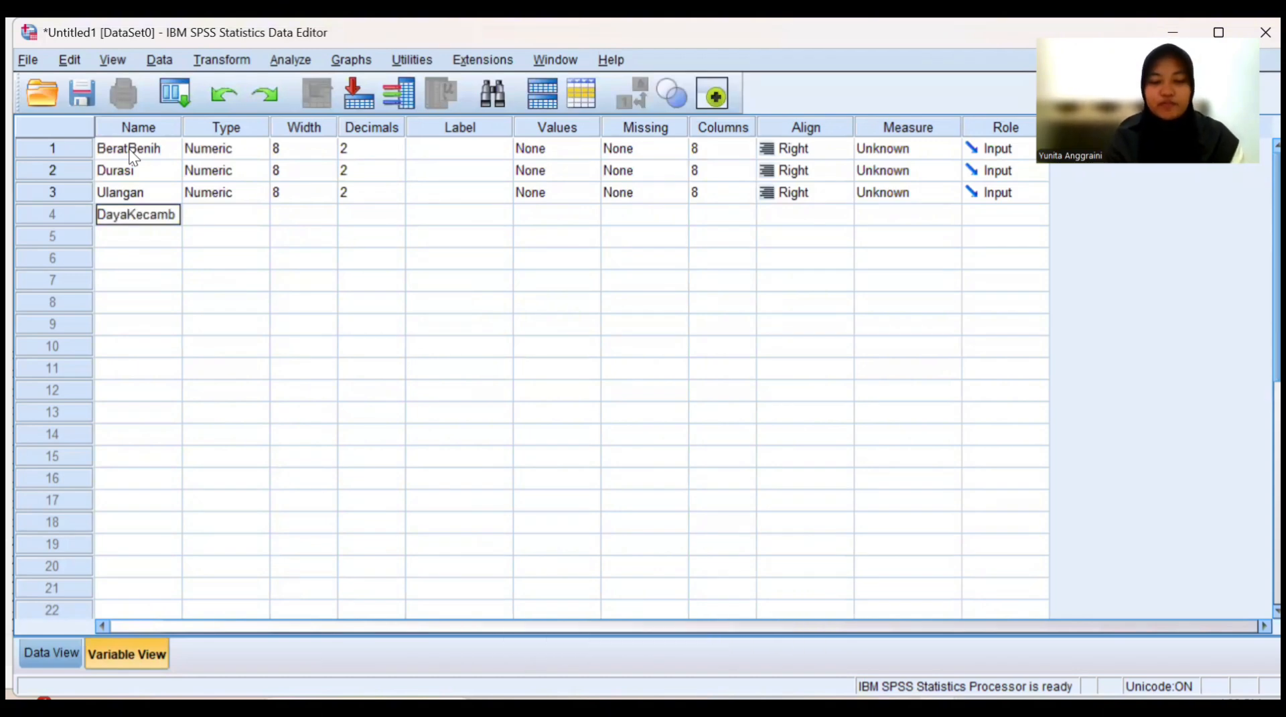
type("ah")
left_click(195, 268)
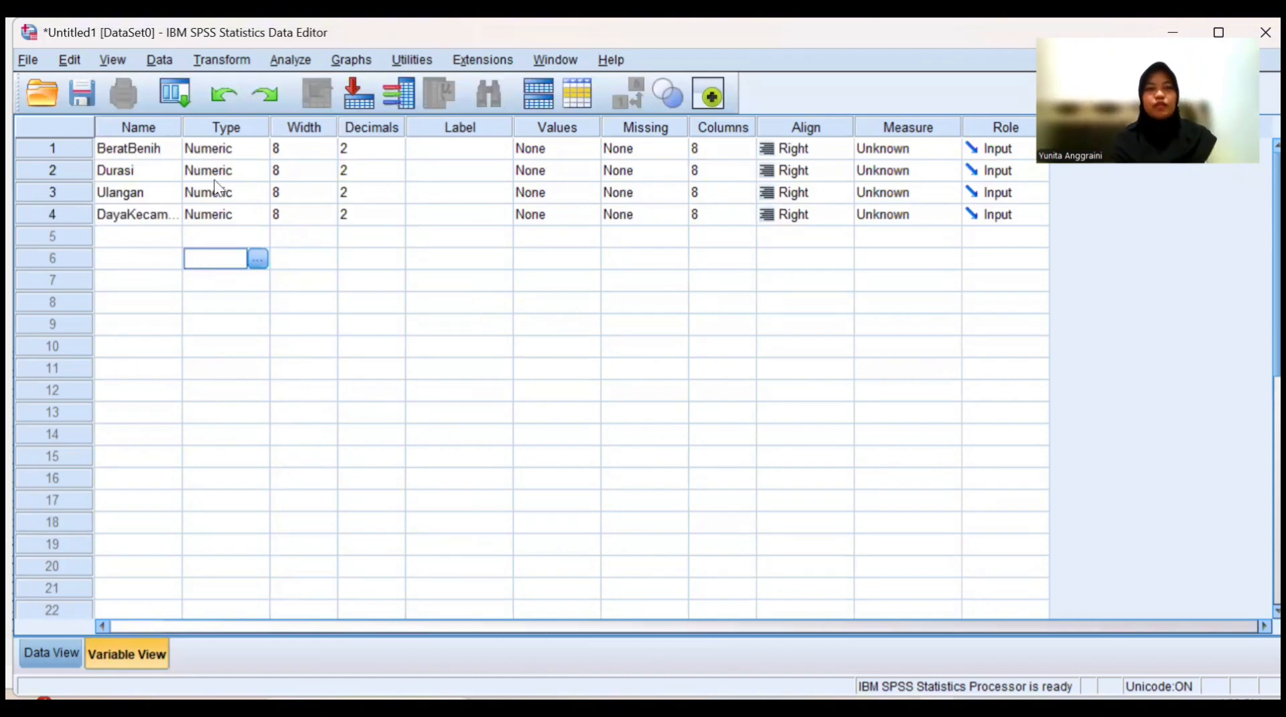
Set the decimals to 0 for all four variables: BeratBenih, Durasi, Ulangan and DayaKecambah.
left_click(330, 149)
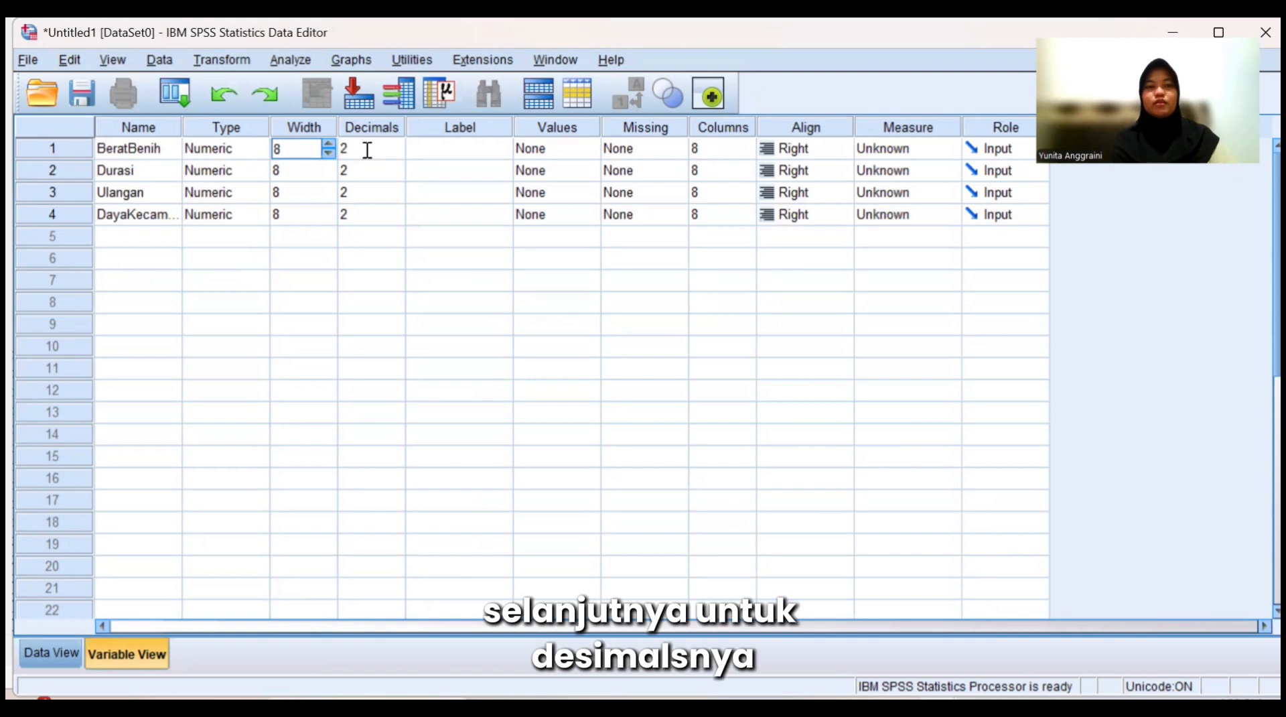
left_click(367, 149)
left_click(397, 152)
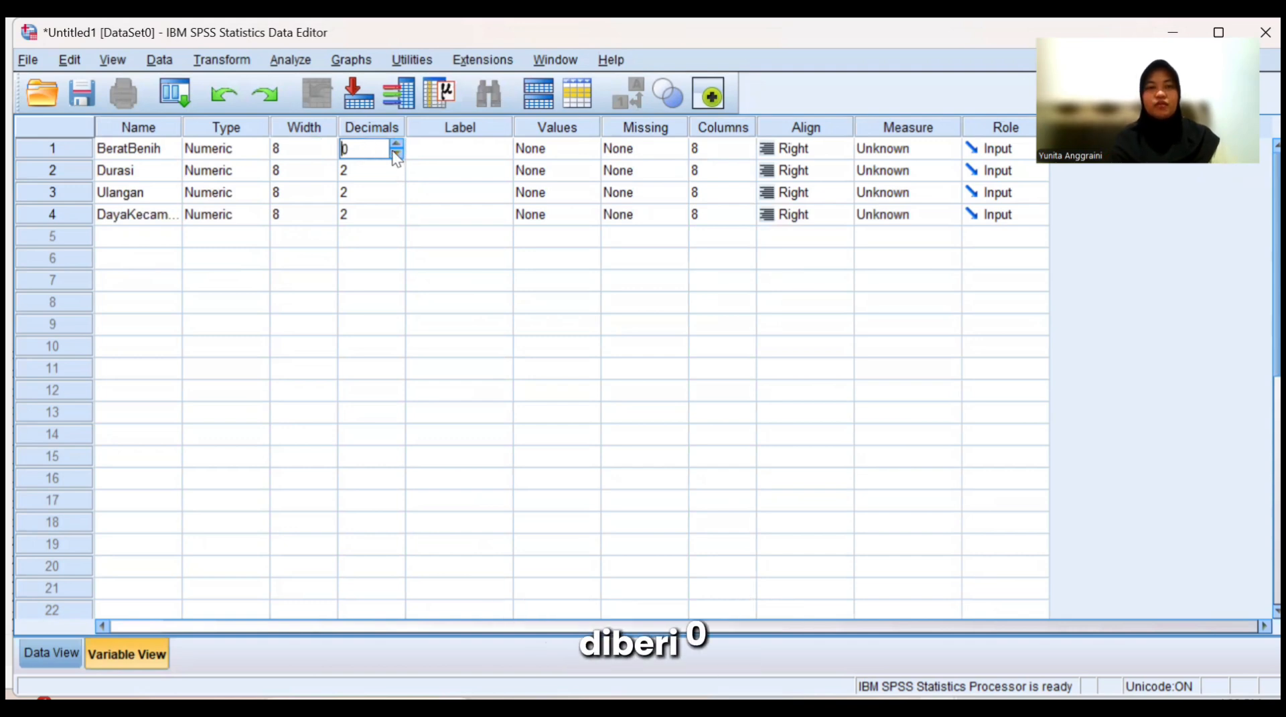
left_click(397, 153)
left_click(391, 164)
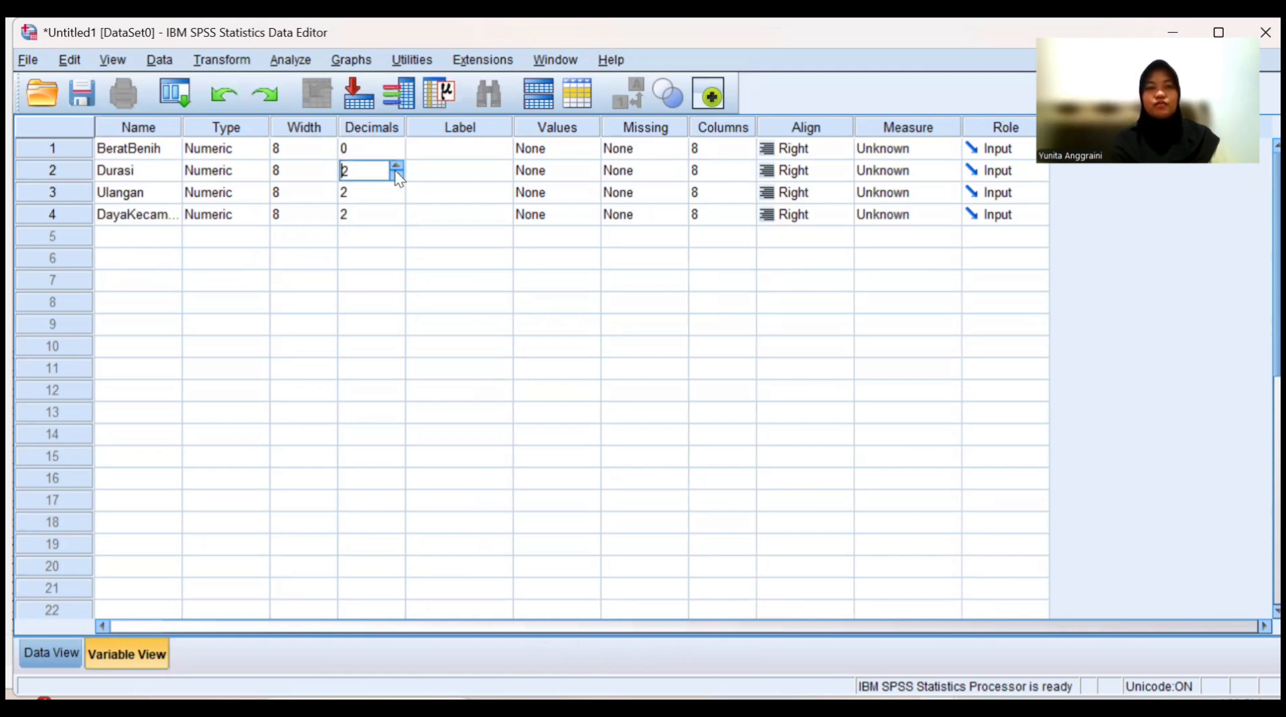
left_click(396, 172)
left_click(396, 172)
left_click(391, 198)
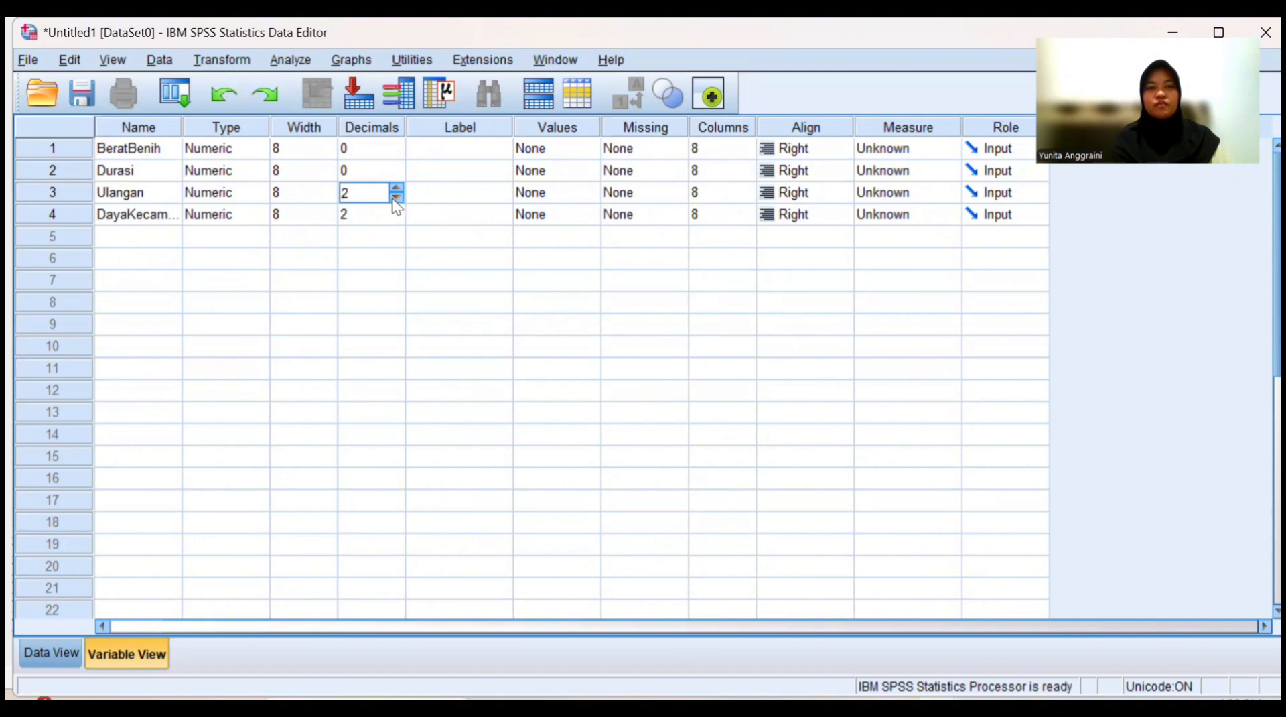
left_click(389, 211)
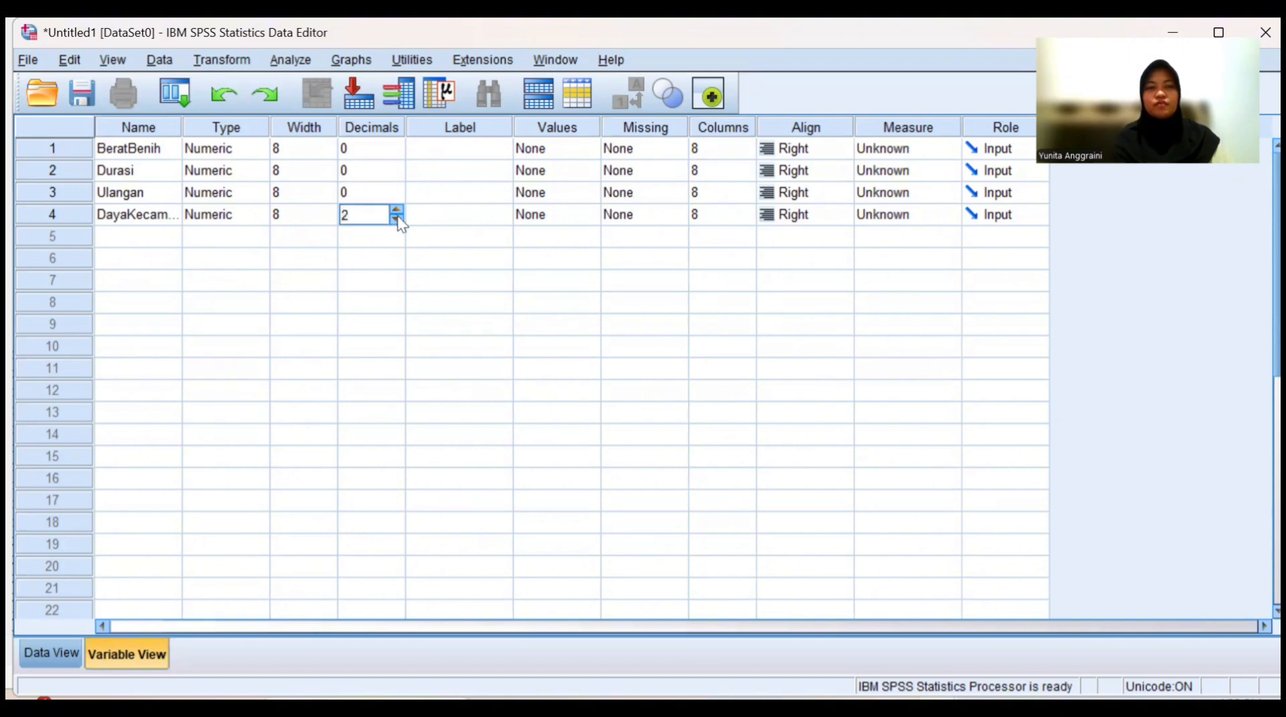
left_click(396, 219)
left_click(396, 218)
left_click(409, 236)
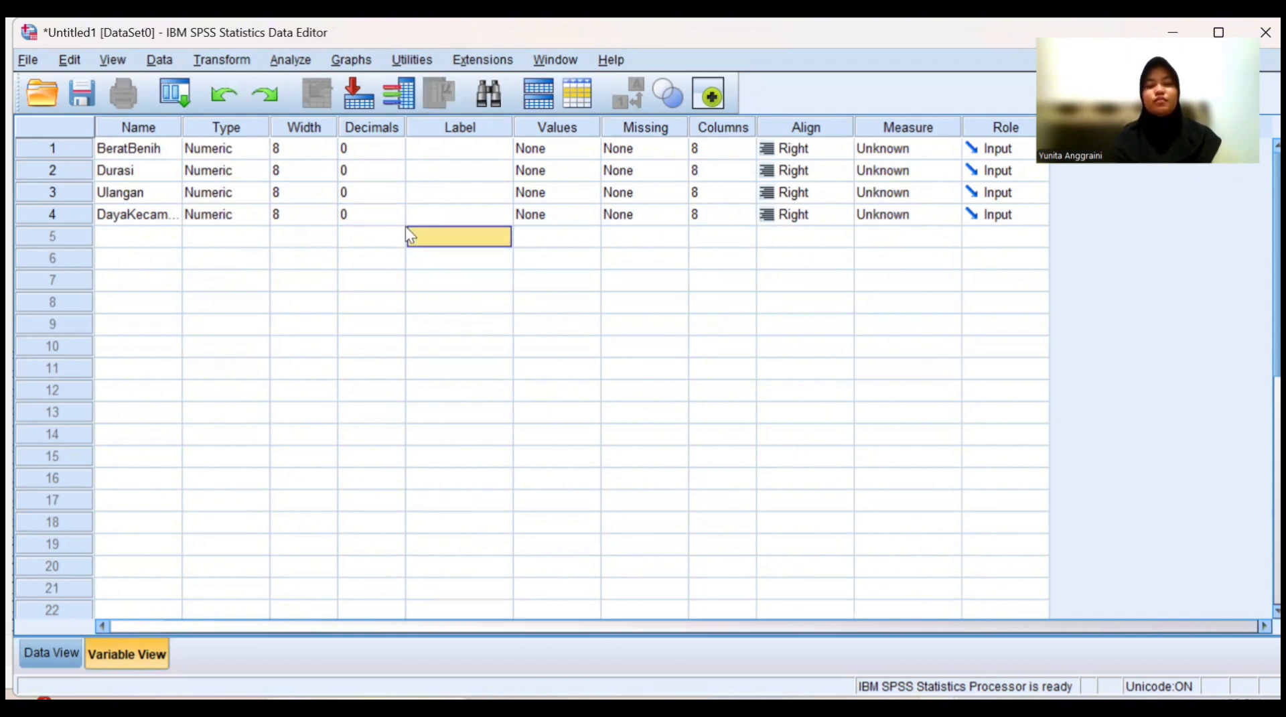
Start the value labels for BeratBenih by adding the label V1 for value 1.
left_click(523, 149)
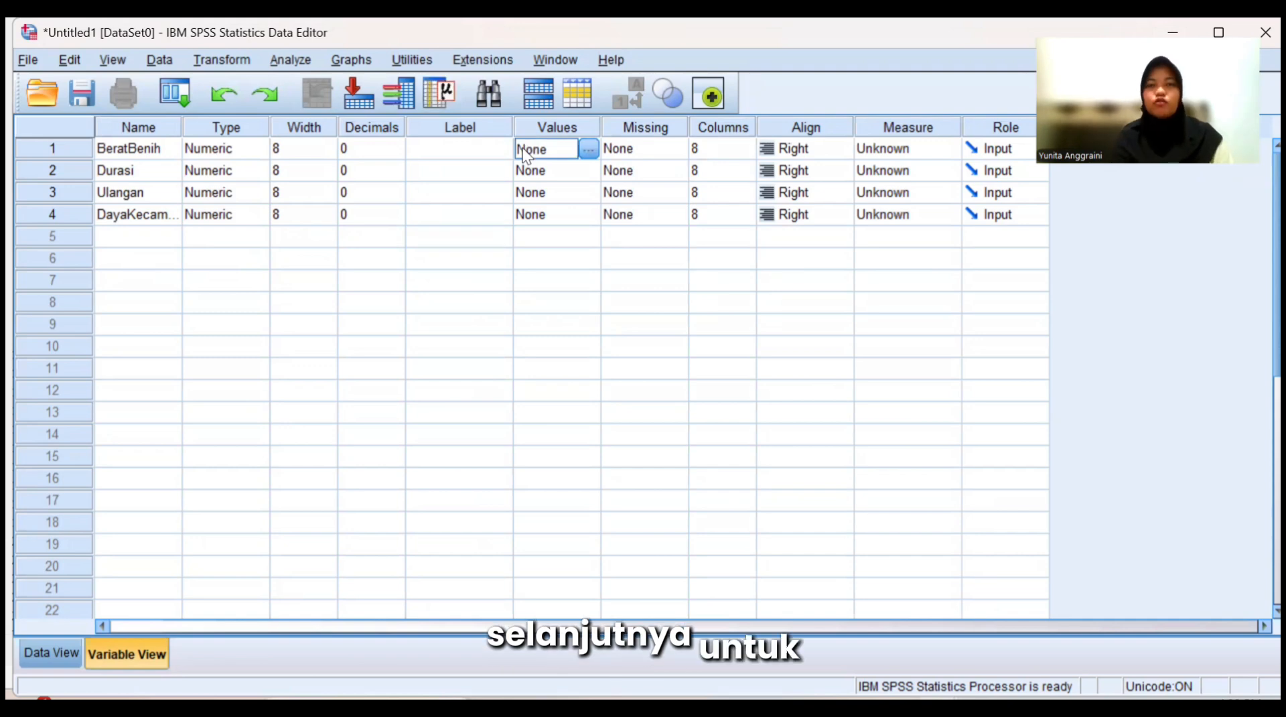
left_click(589, 148)
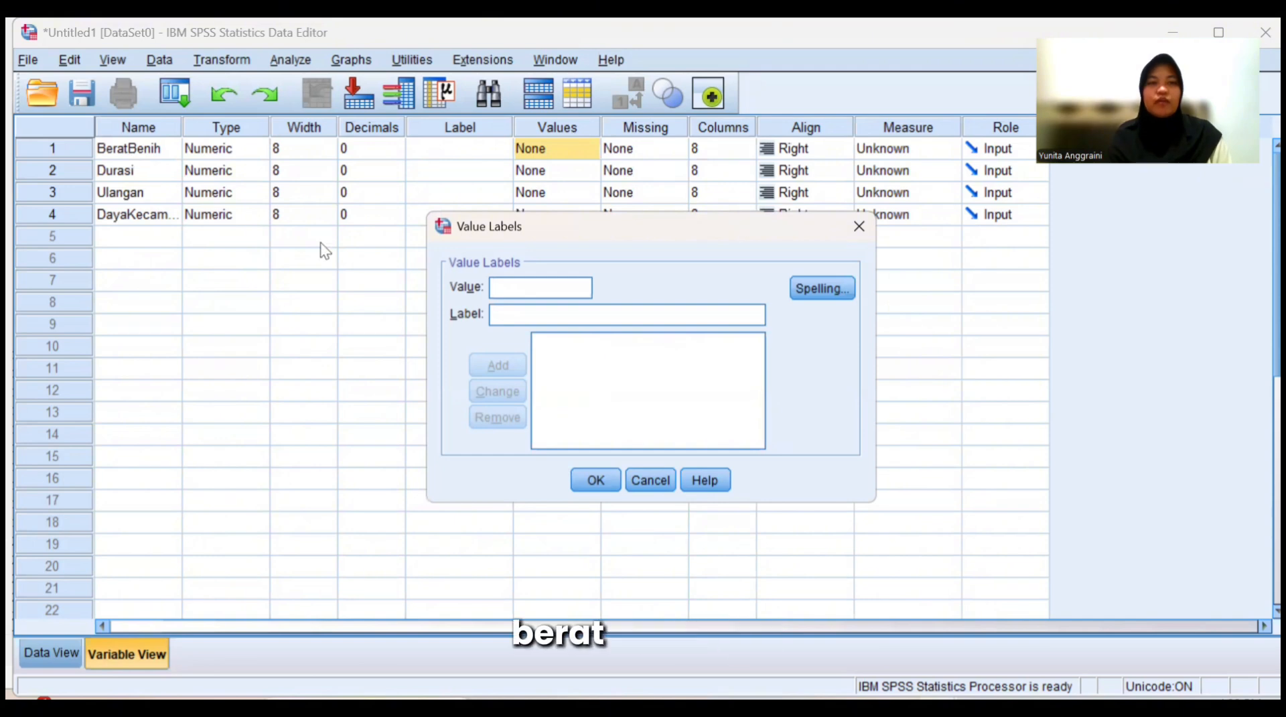
left_click(496, 286)
type("1")
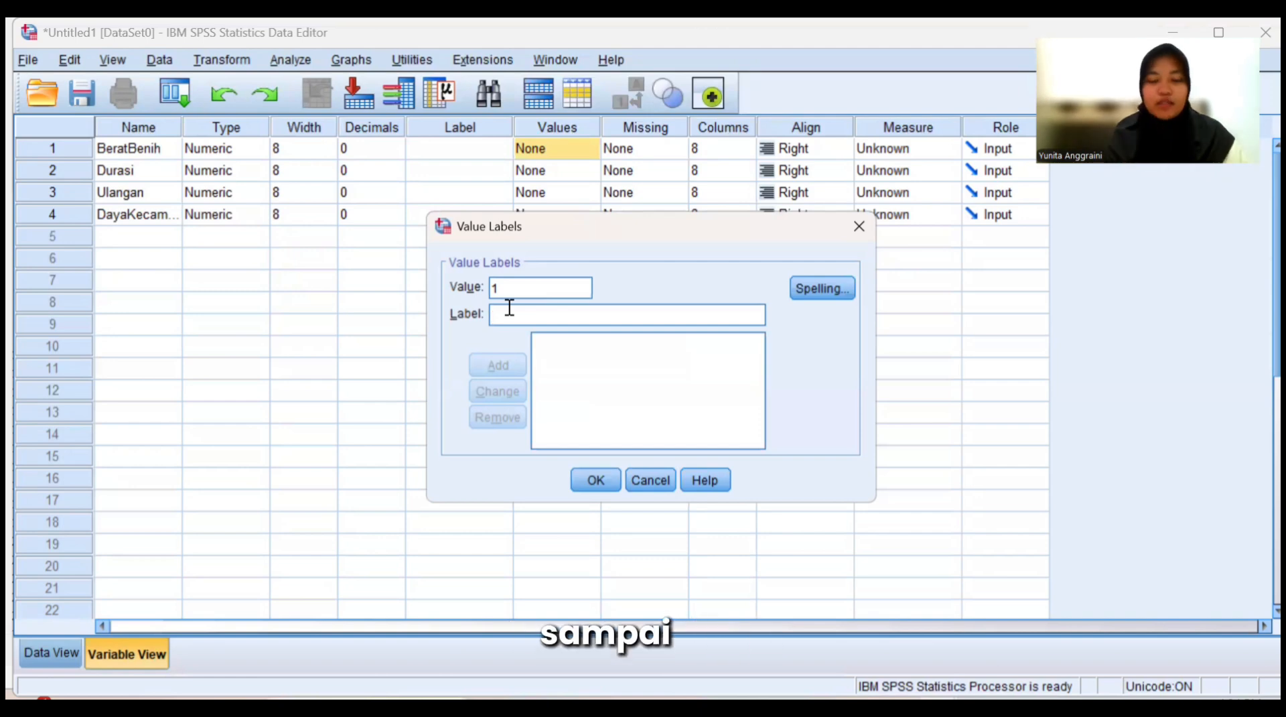
left_click(509, 307)
type("v1")
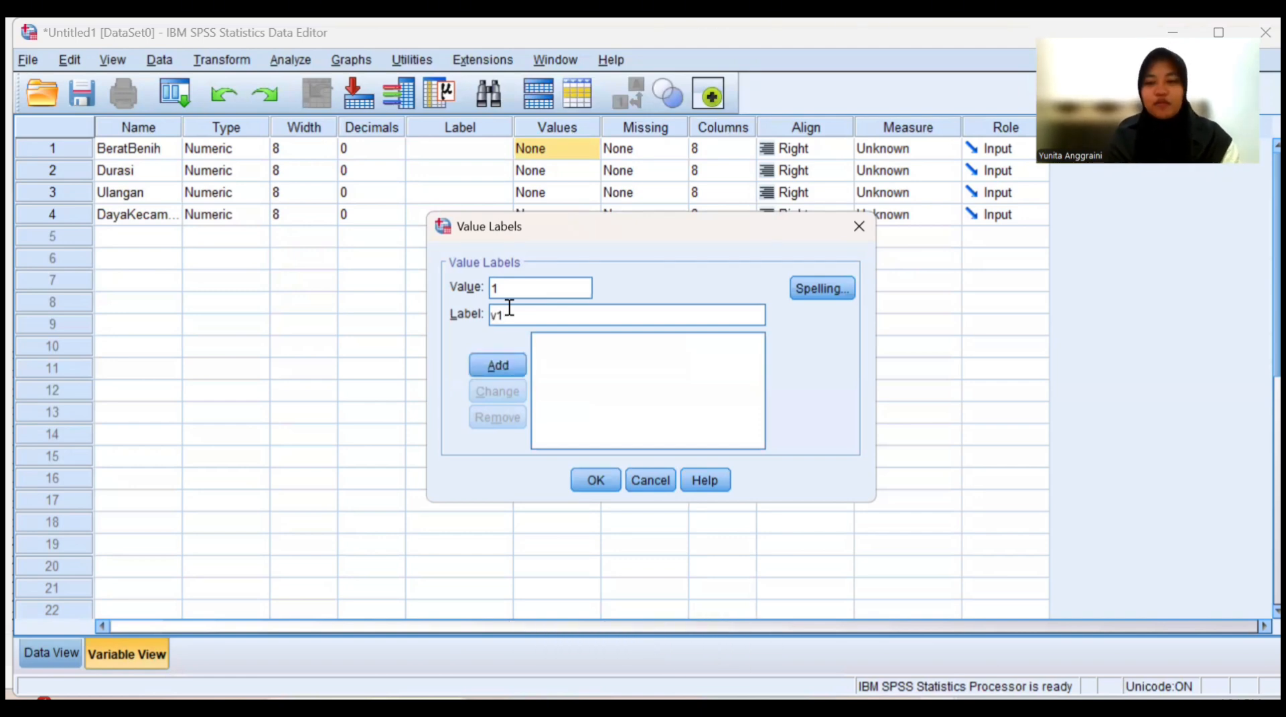
key("BackSpace")
key("BackSpace")
type("v")
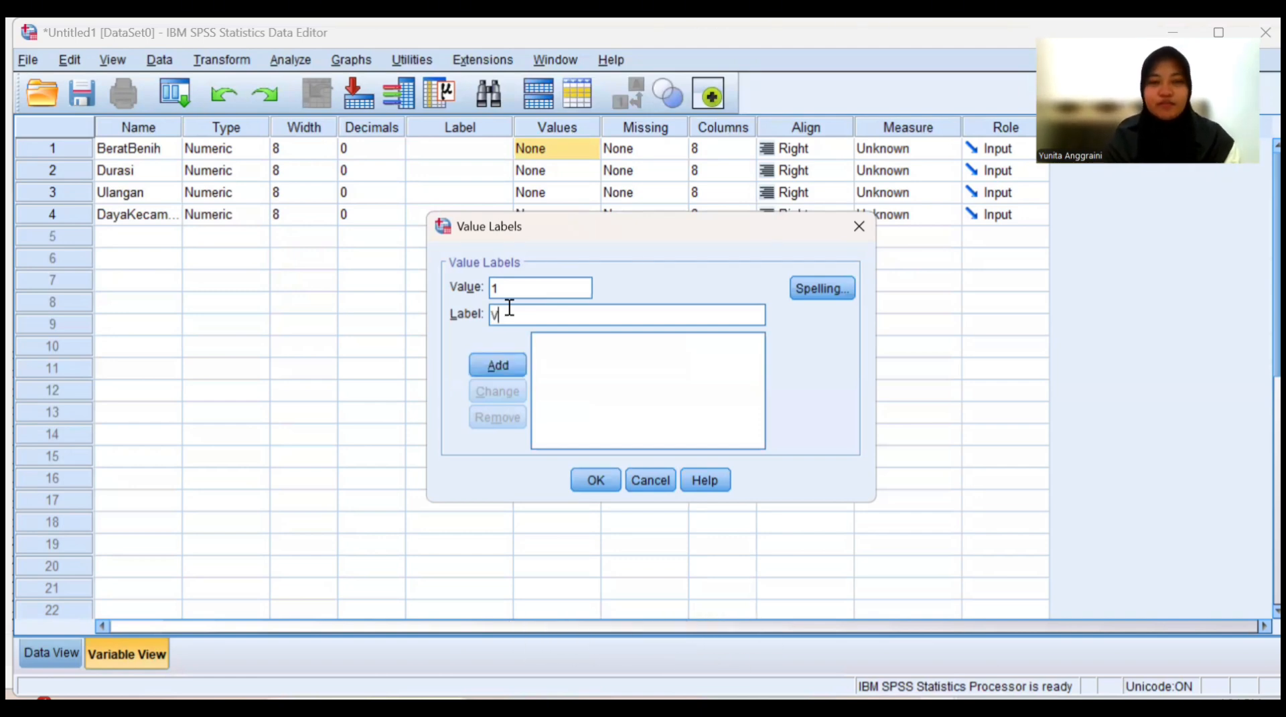
left_click(494, 355)
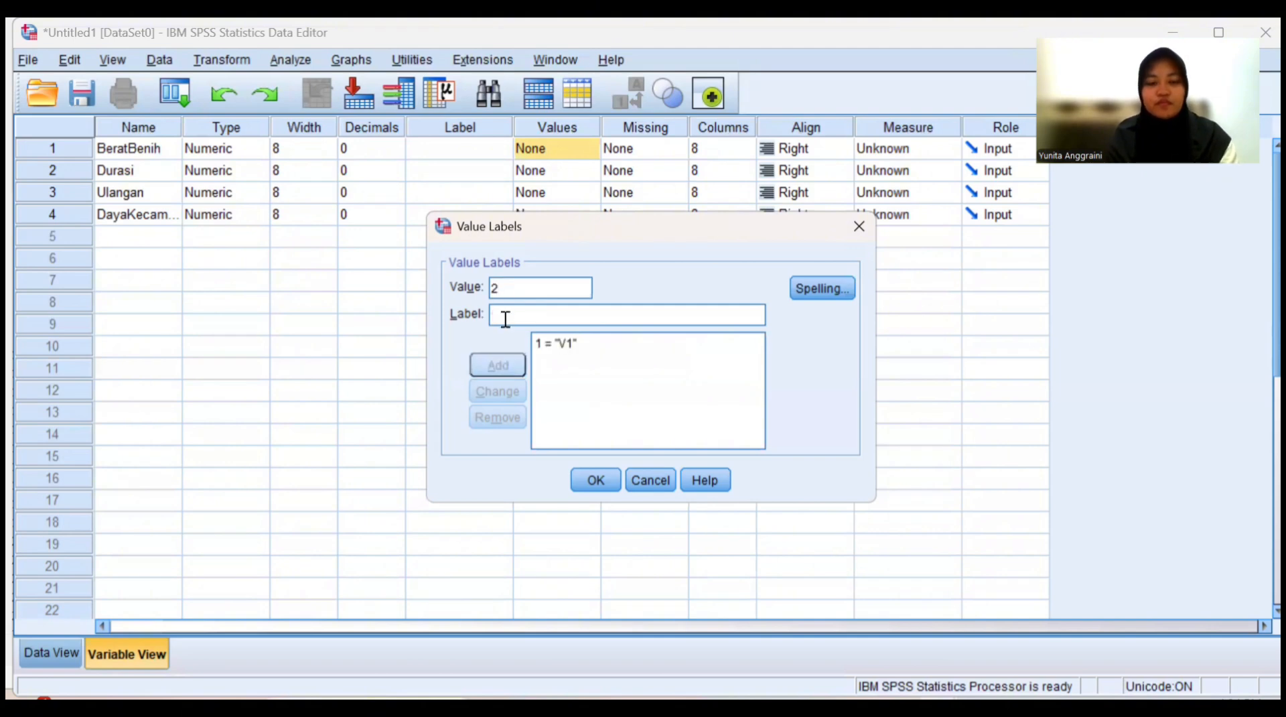
Add the labels V2 for value 2 and V3 for value 3 to BeratBenih and accept its value labels.
type("V2")
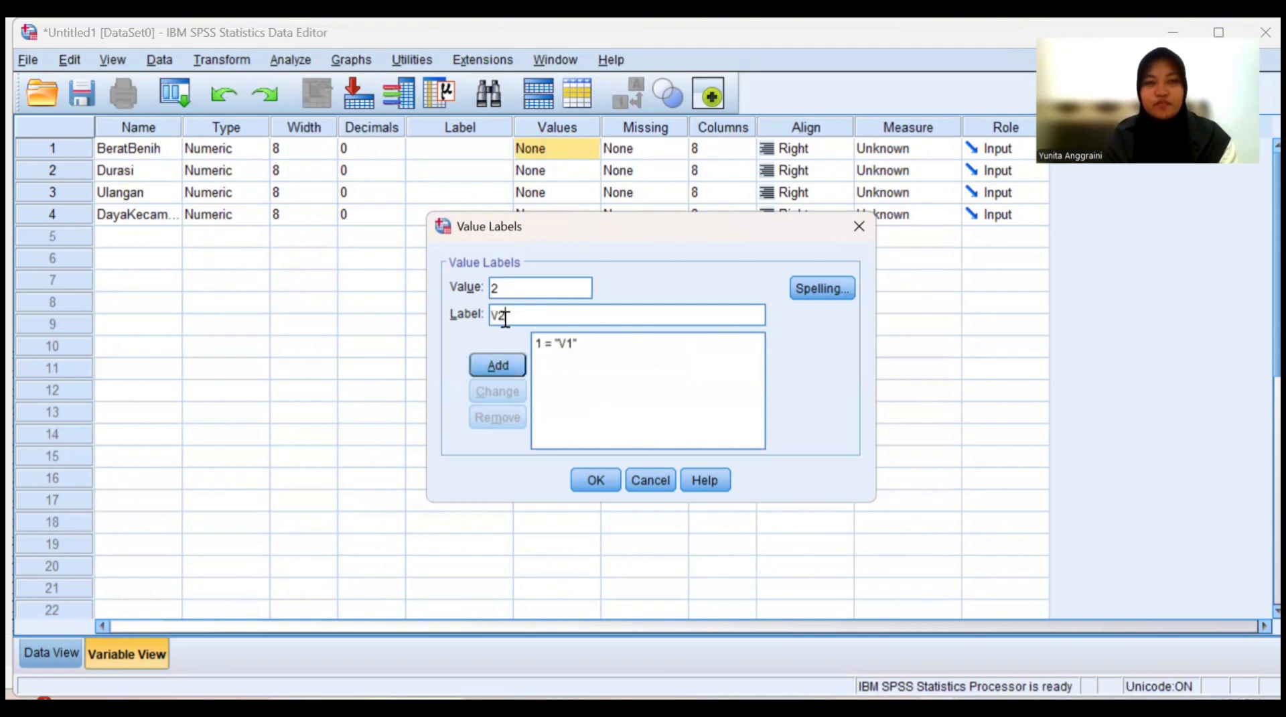
left_click(499, 366)
type("3")
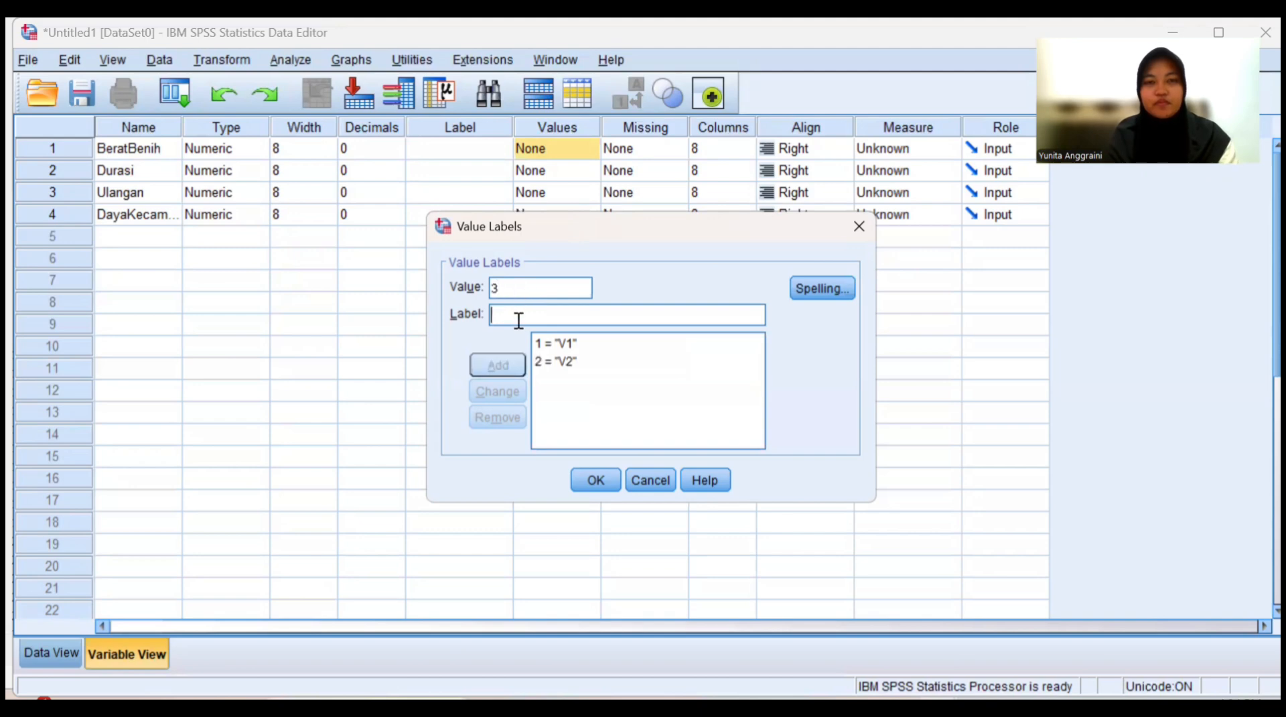
type(" = \"V")
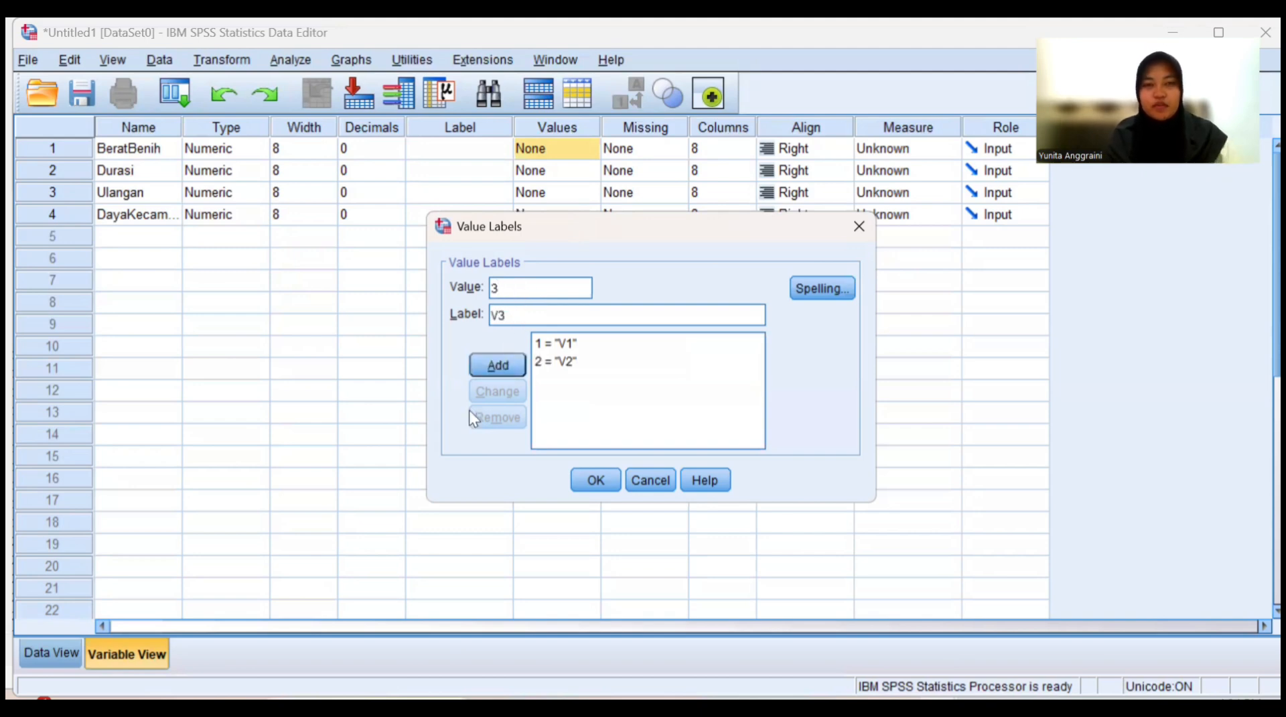
type("3")
left_click(487, 363)
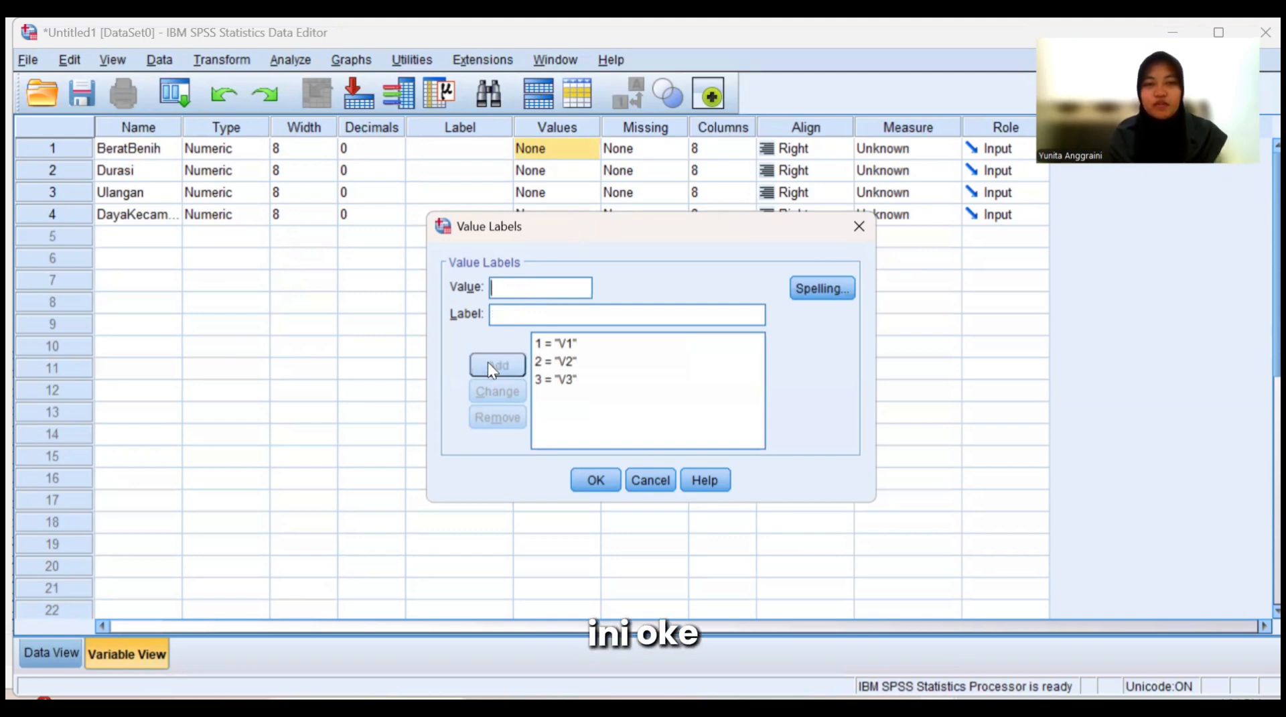
left_click(594, 480)
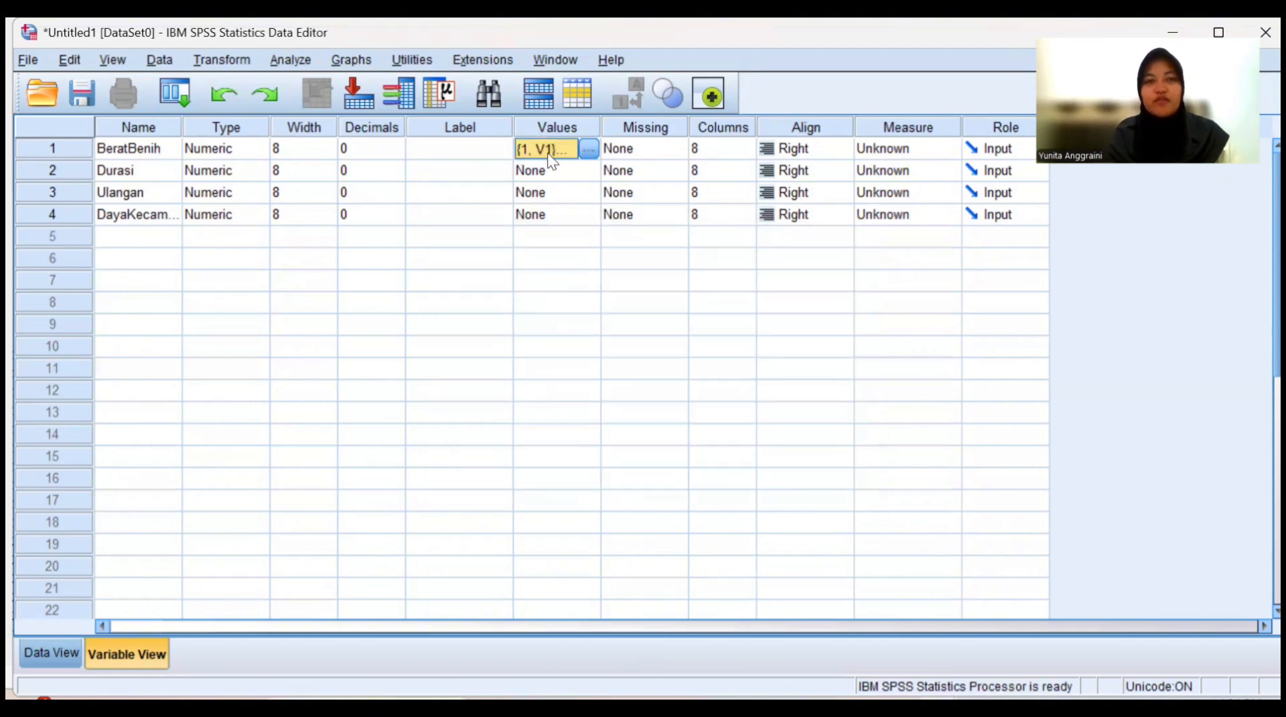
Start the value labels for Durasi by adding P0 for value 1 and P1 for value 2.
left_click(549, 170)
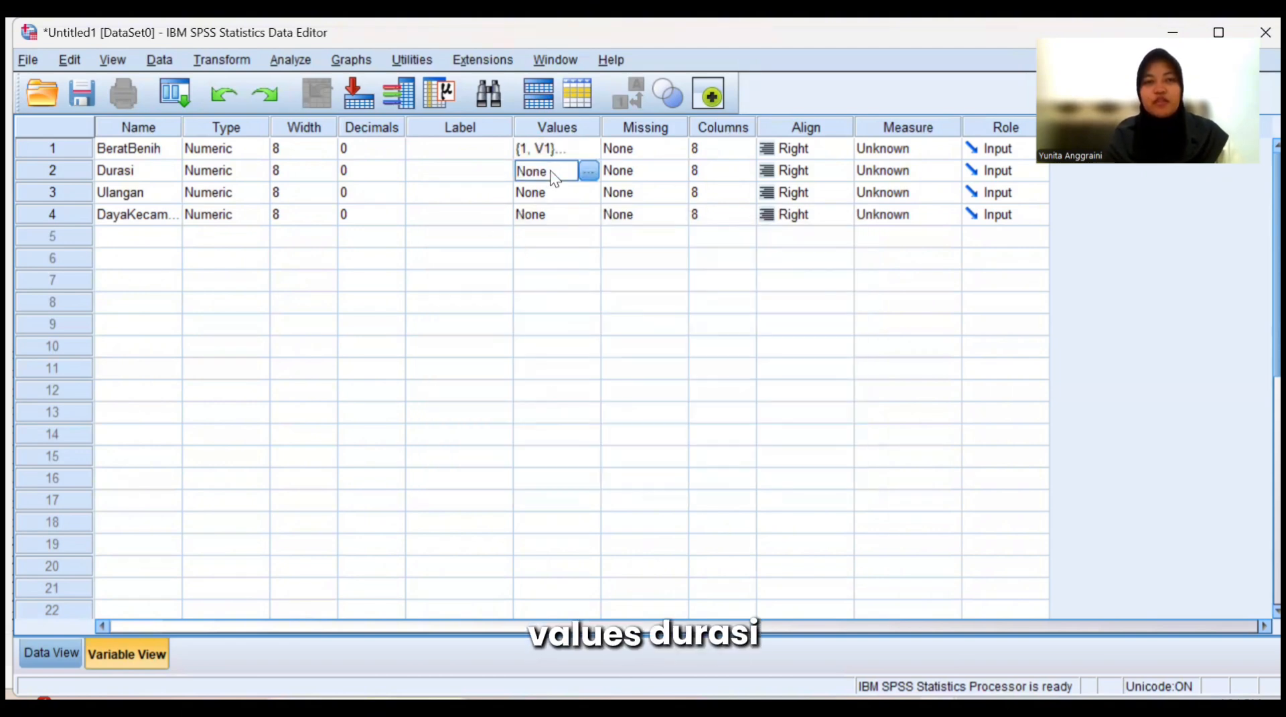
left_click(593, 178)
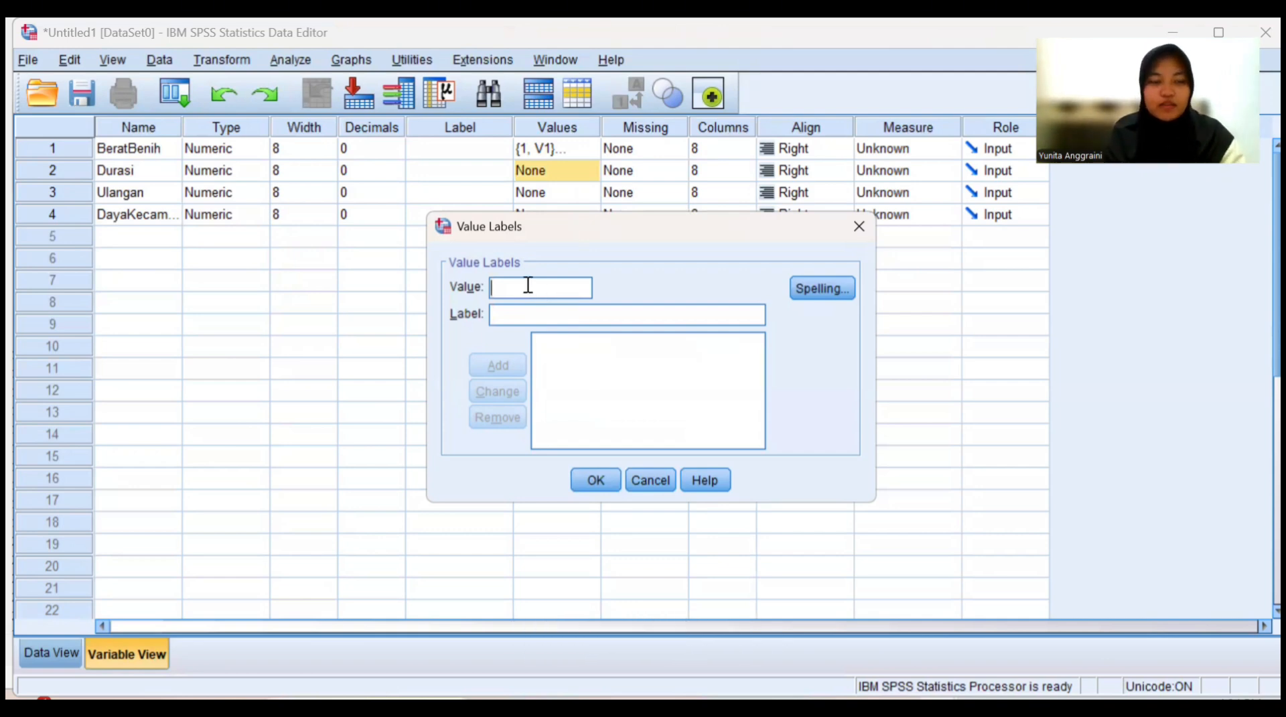
left_click(521, 307)
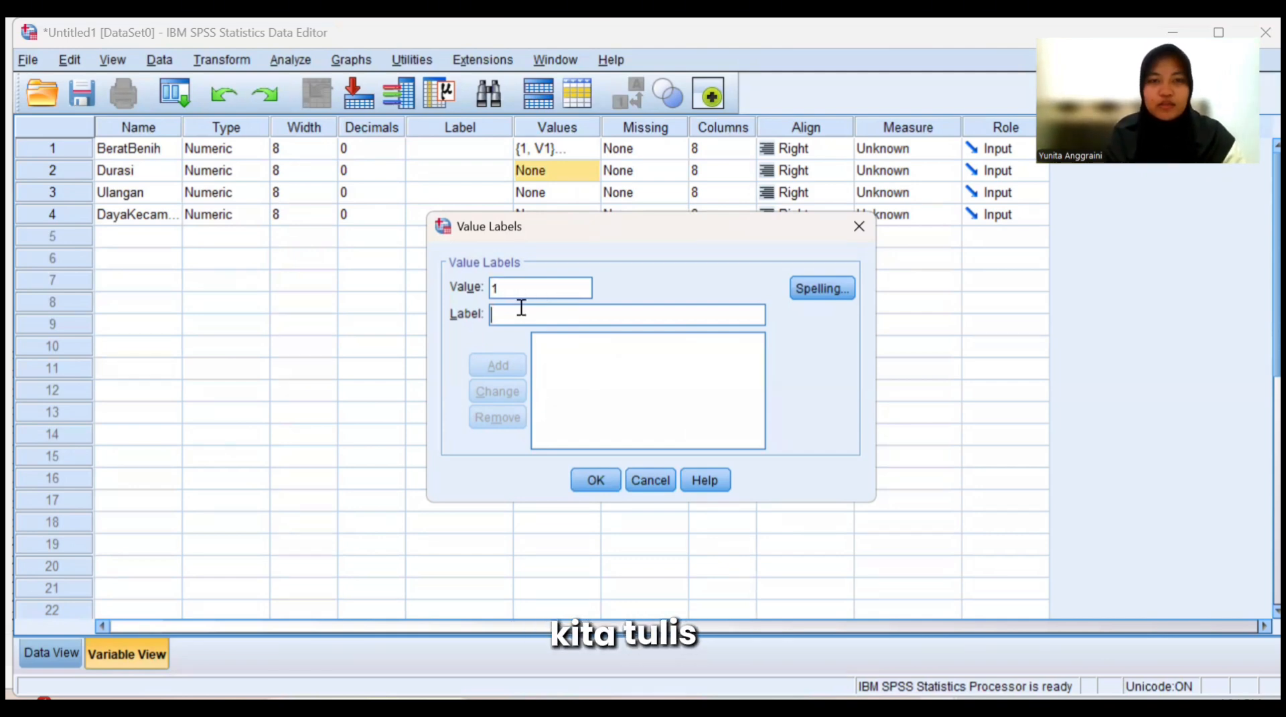
type("P0")
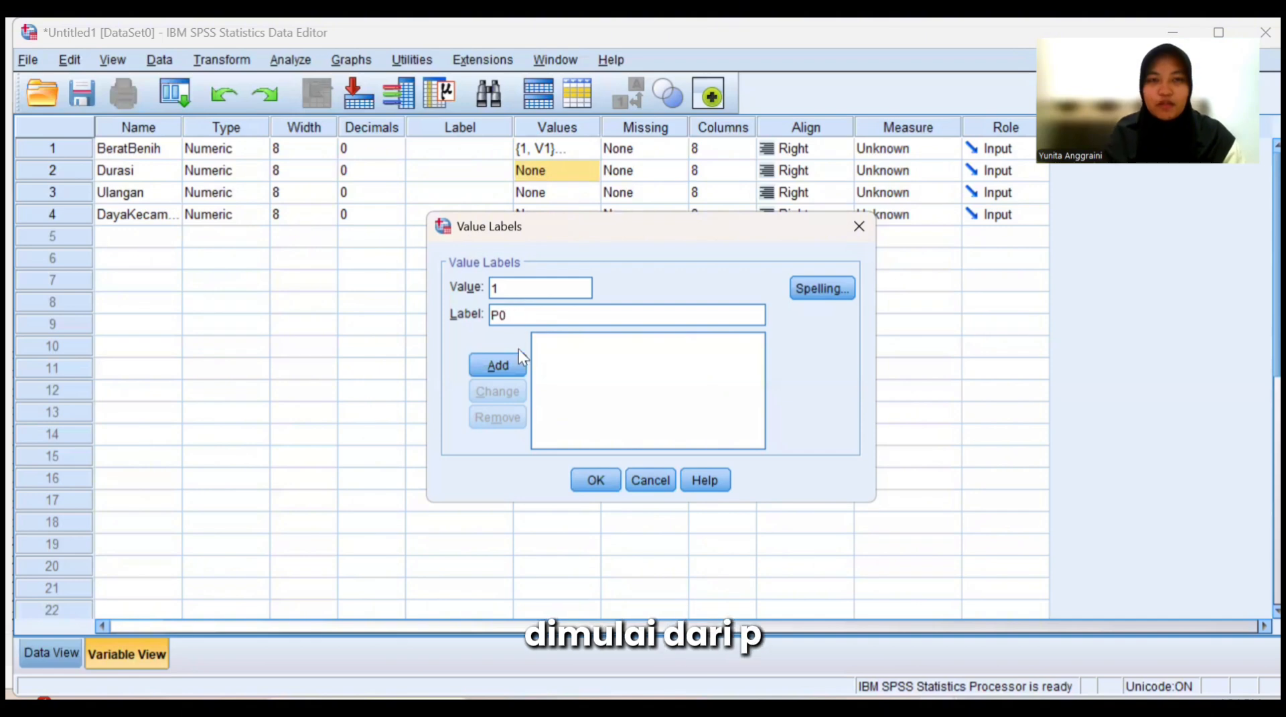
left_click(507, 364)
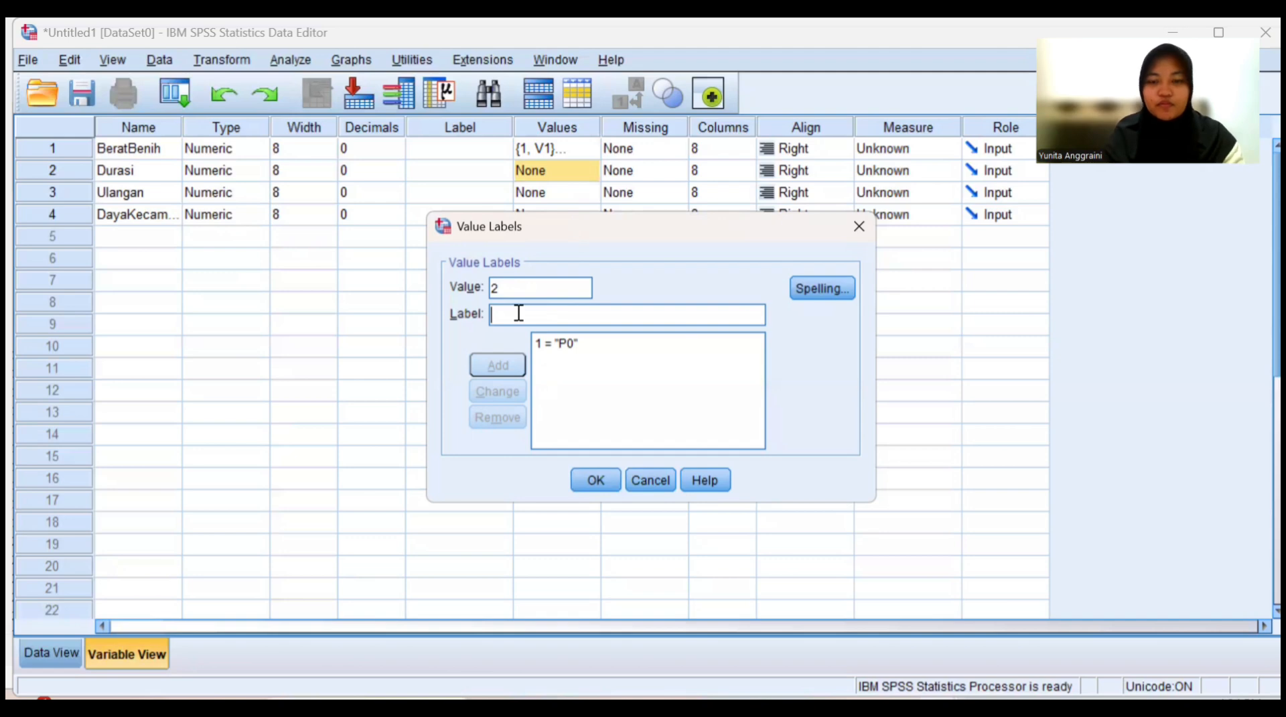
type("P1")
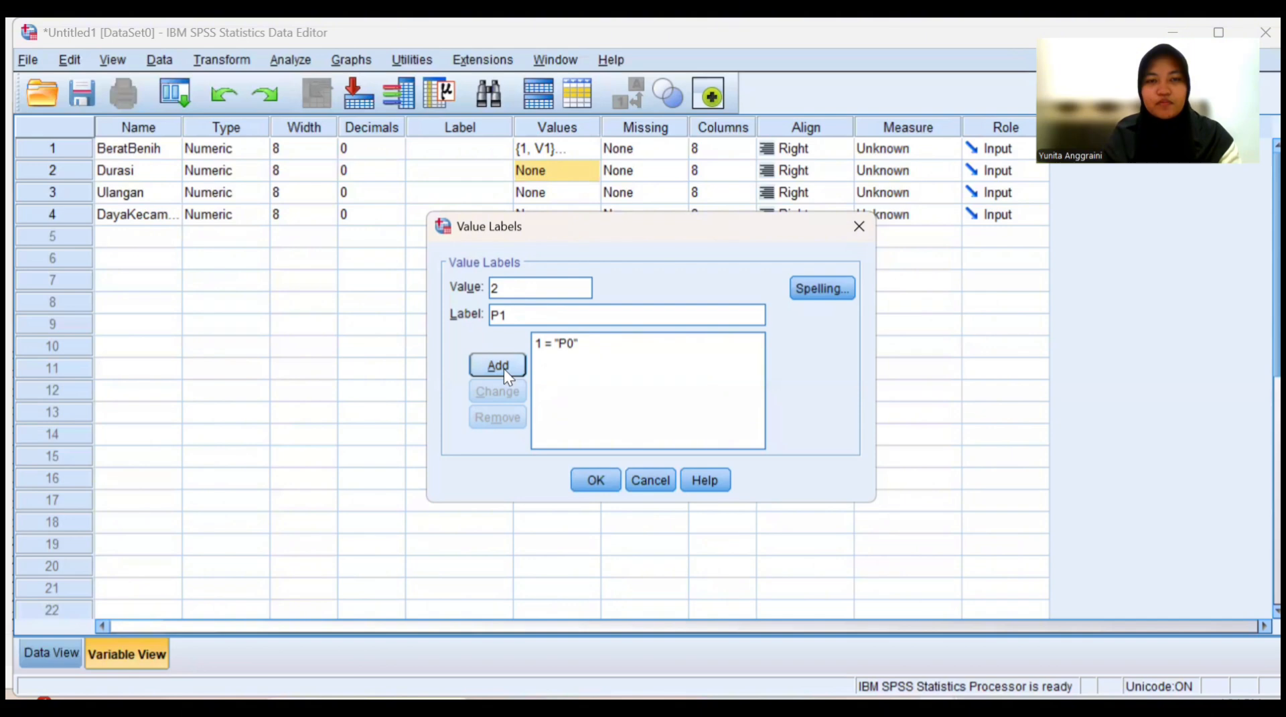
left_click(504, 369)
Add the Durasi labels P2 for value 3, P3 for value 4 and P4 for value 5, and accept them.
type("P2")
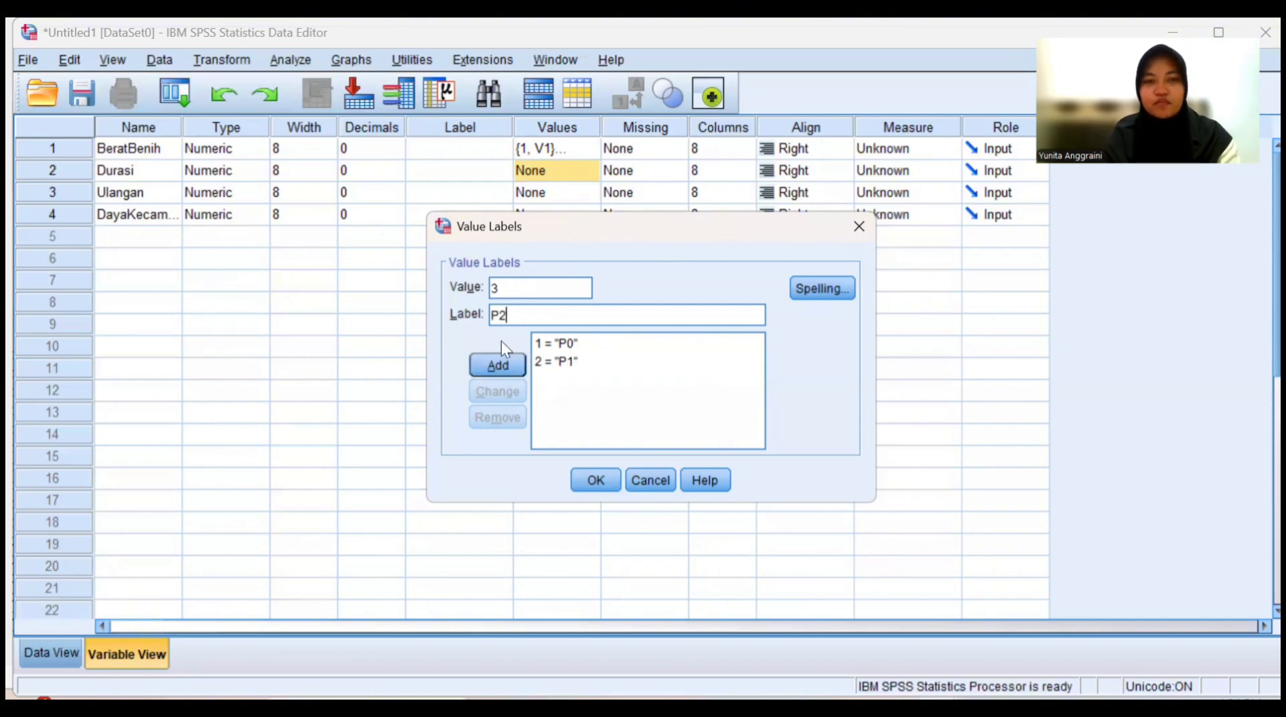
type("4")
left_click(511, 315)
type("P3")
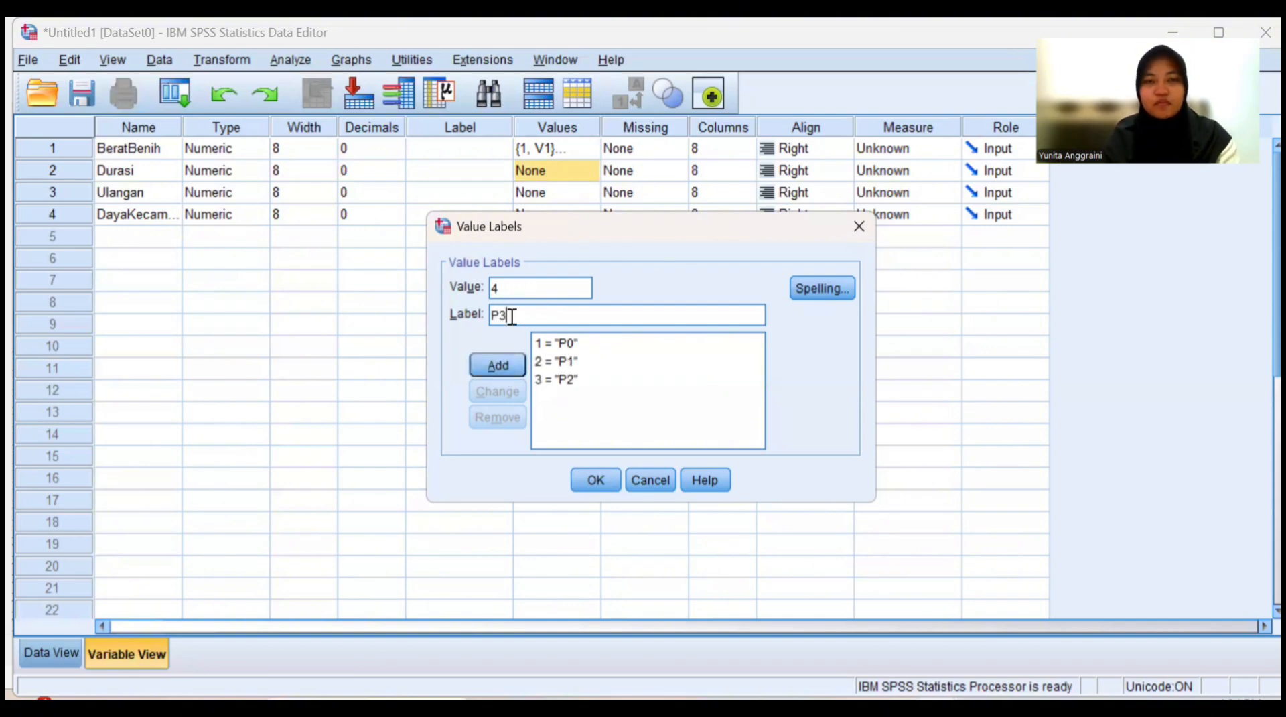
type("5")
left_click(520, 308)
type("P")
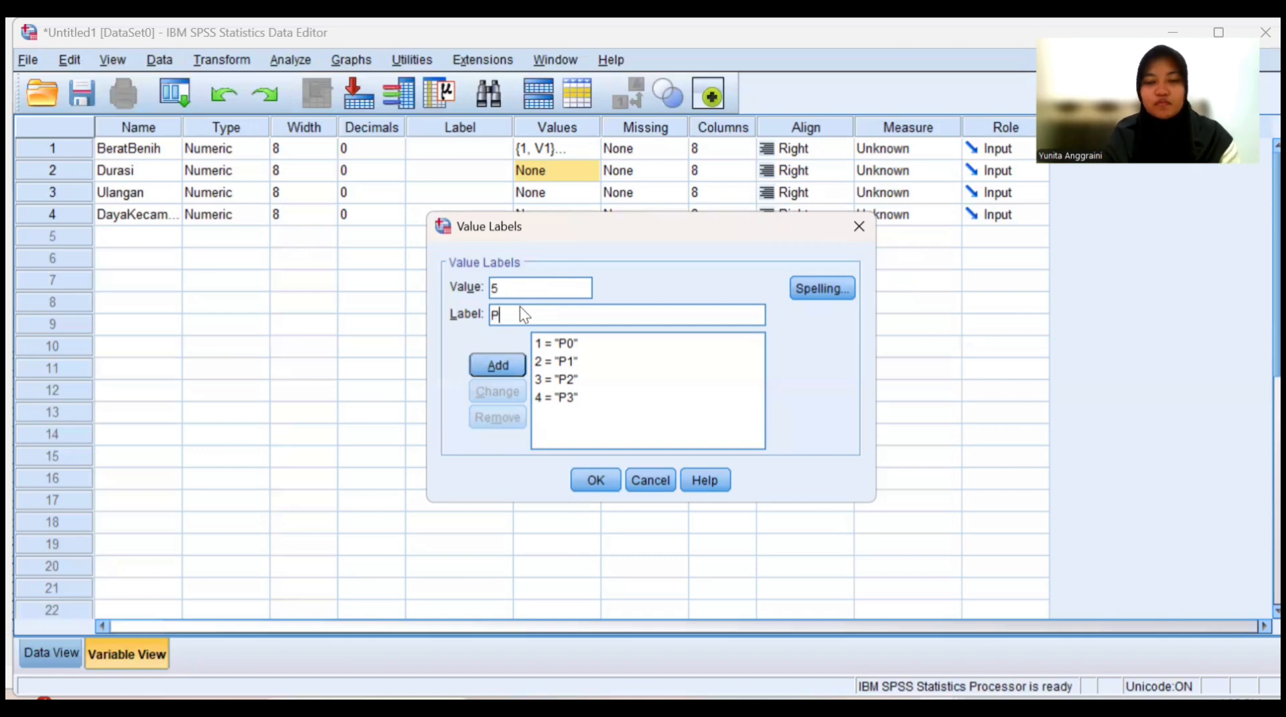
type("4")
left_click(509, 365)
left_click(595, 479)
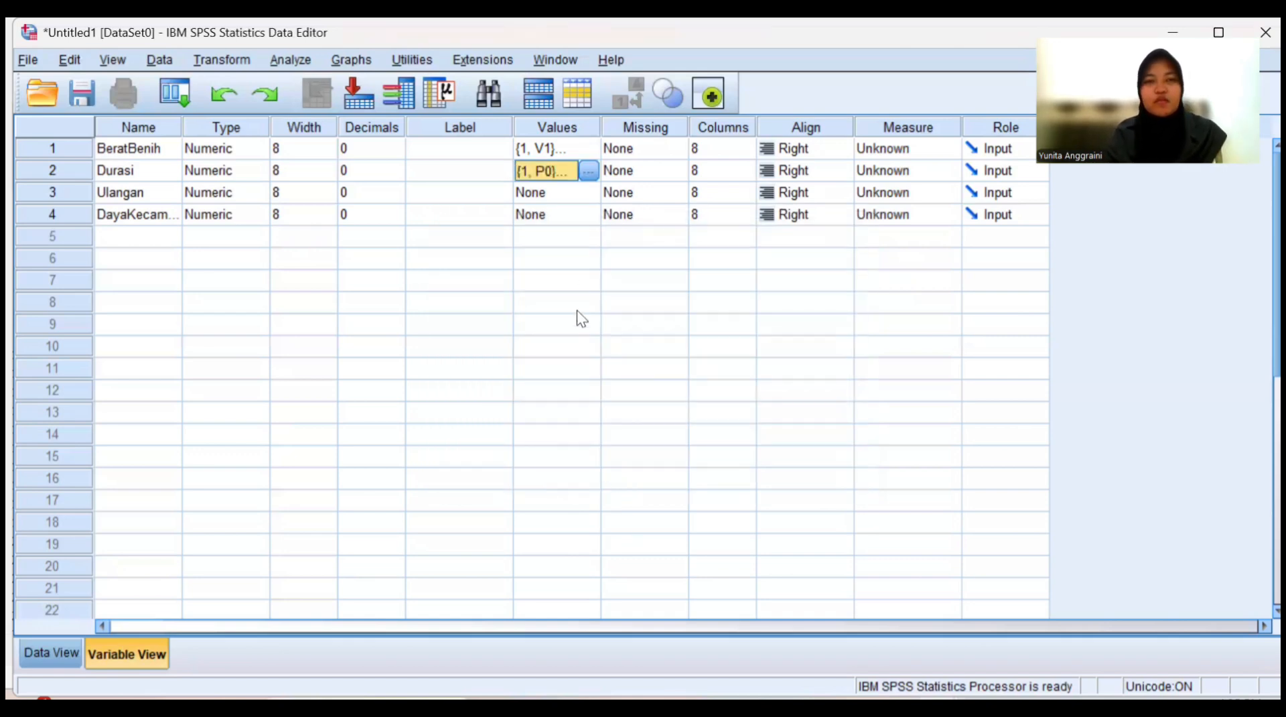
Define the value labels for Ulangan as U1 for value 1 and U2 for value 2.
left_click(552, 191)
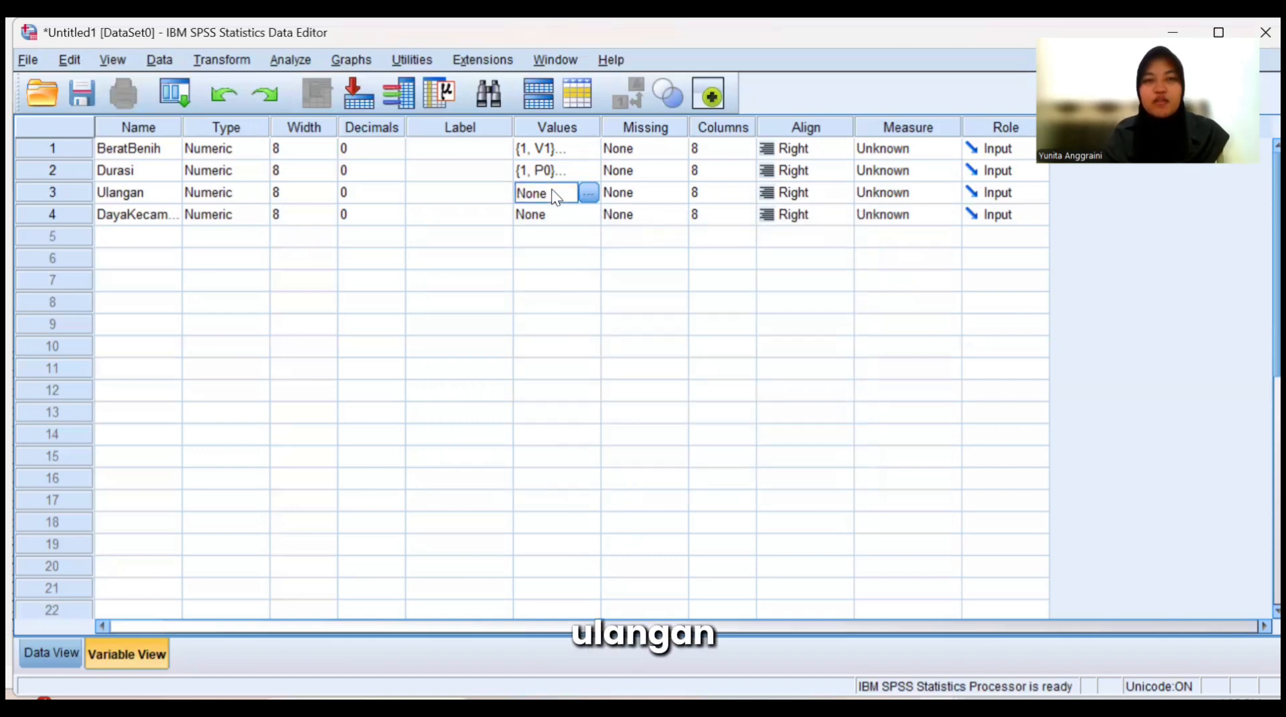
left_click(587, 193)
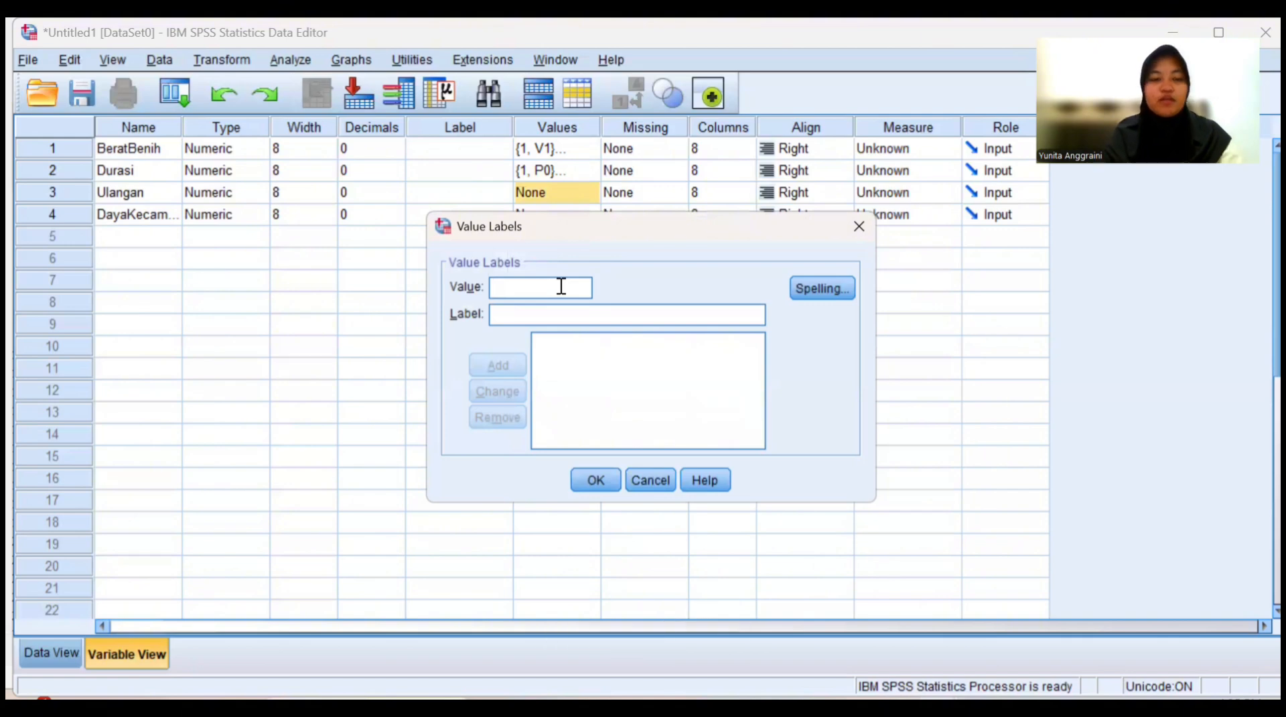
left_click(576, 307)
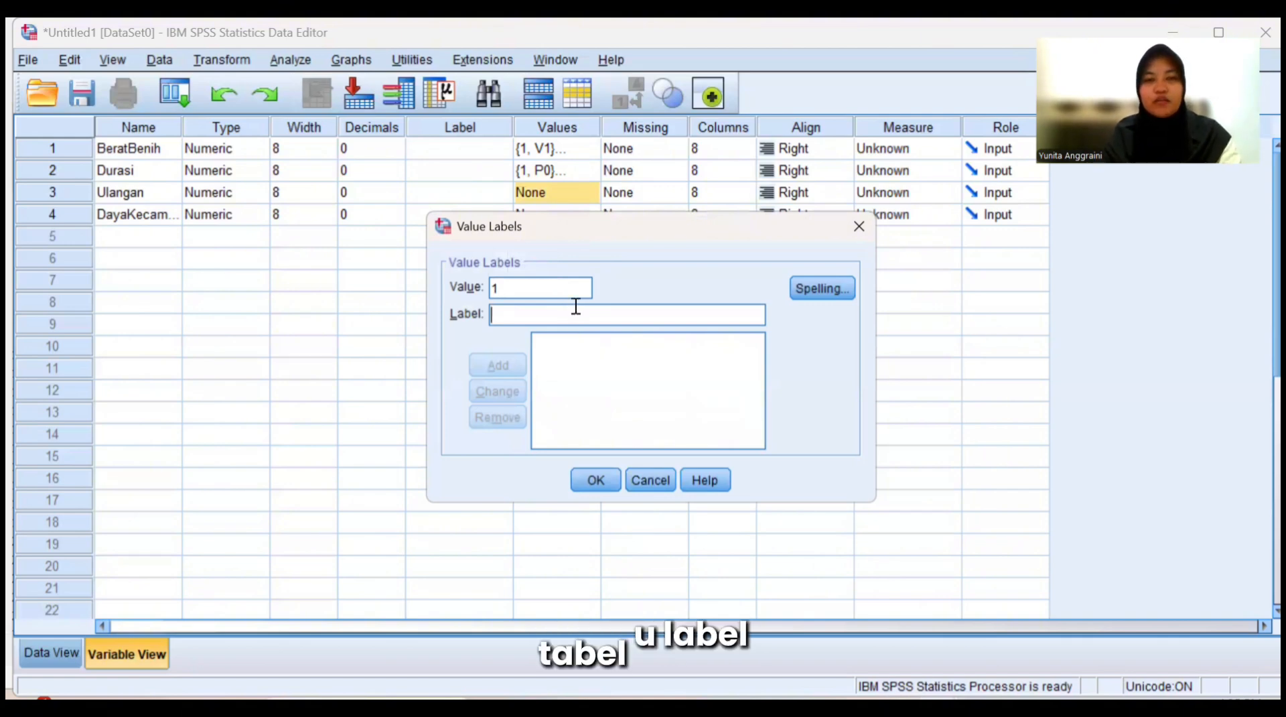
type("U1")
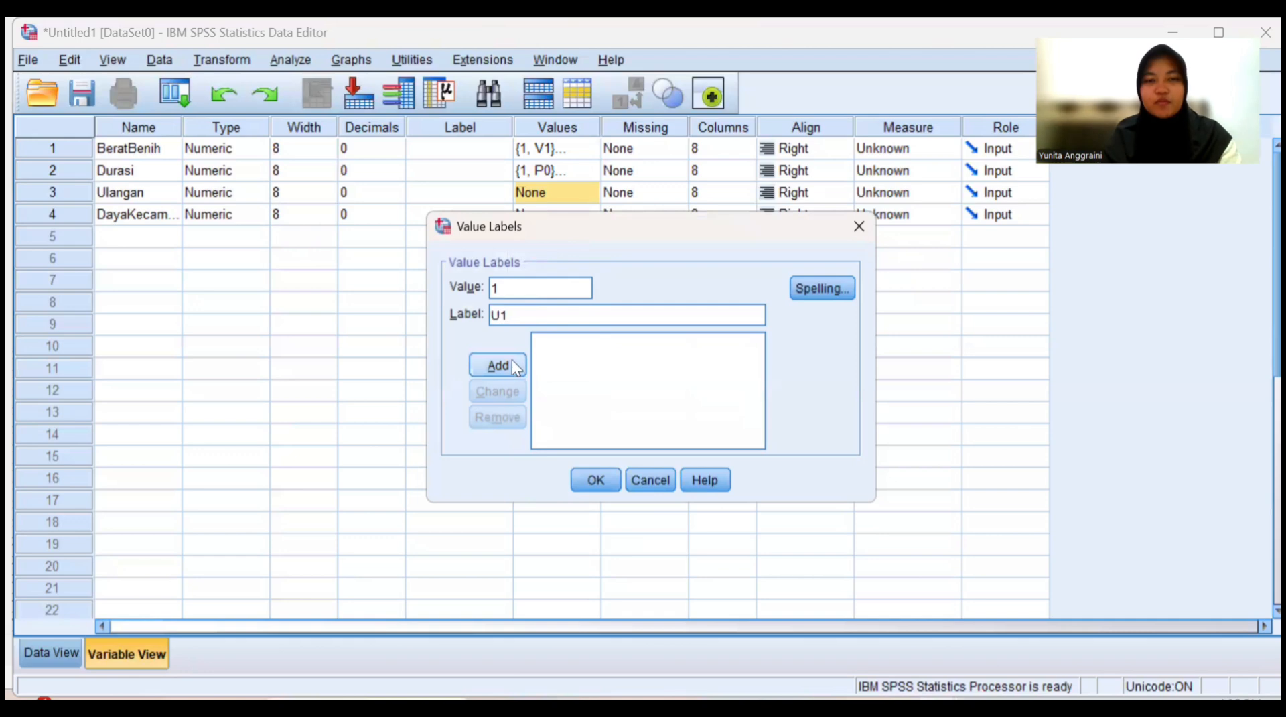
left_click(512, 359)
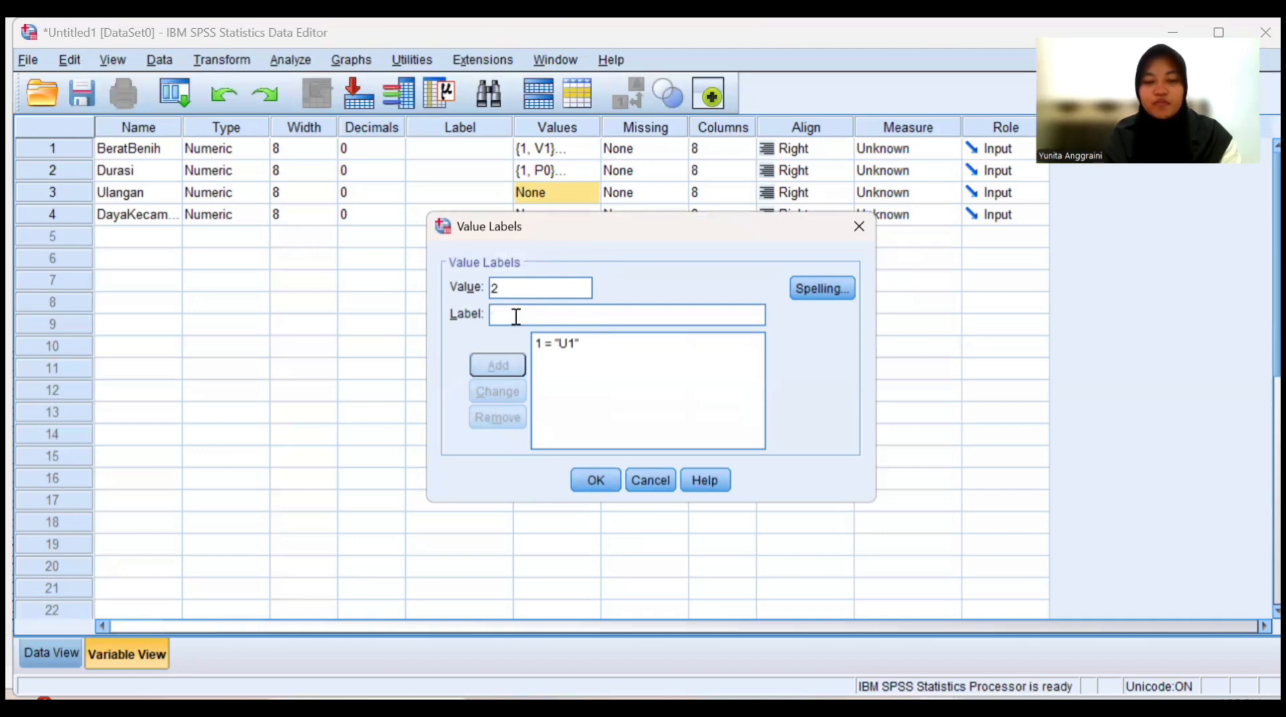
type("U2")
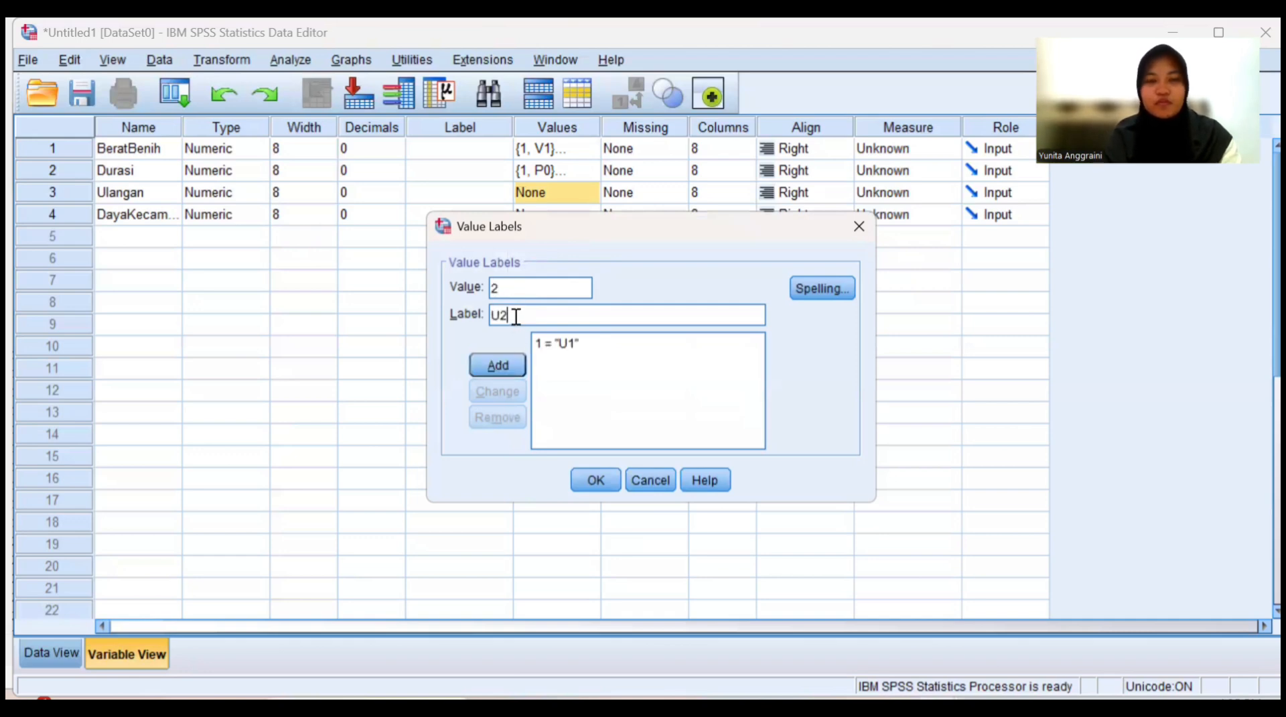
left_click(508, 364)
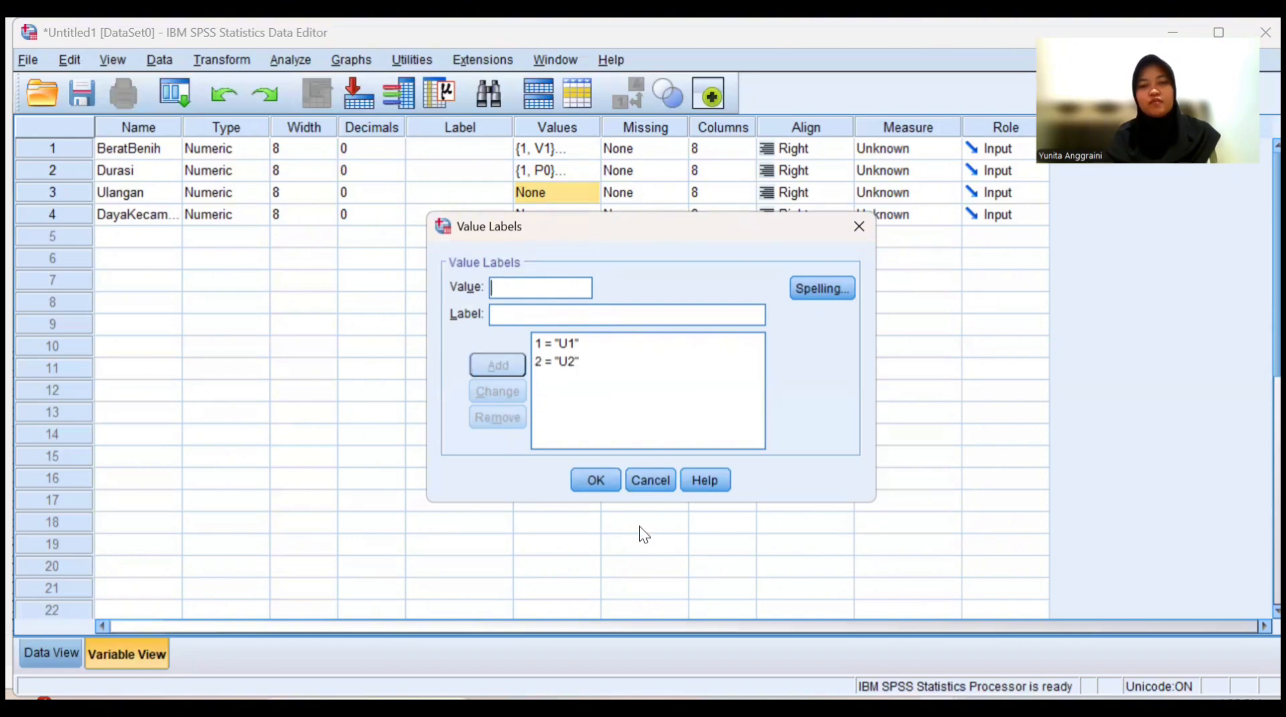
left_click(596, 480)
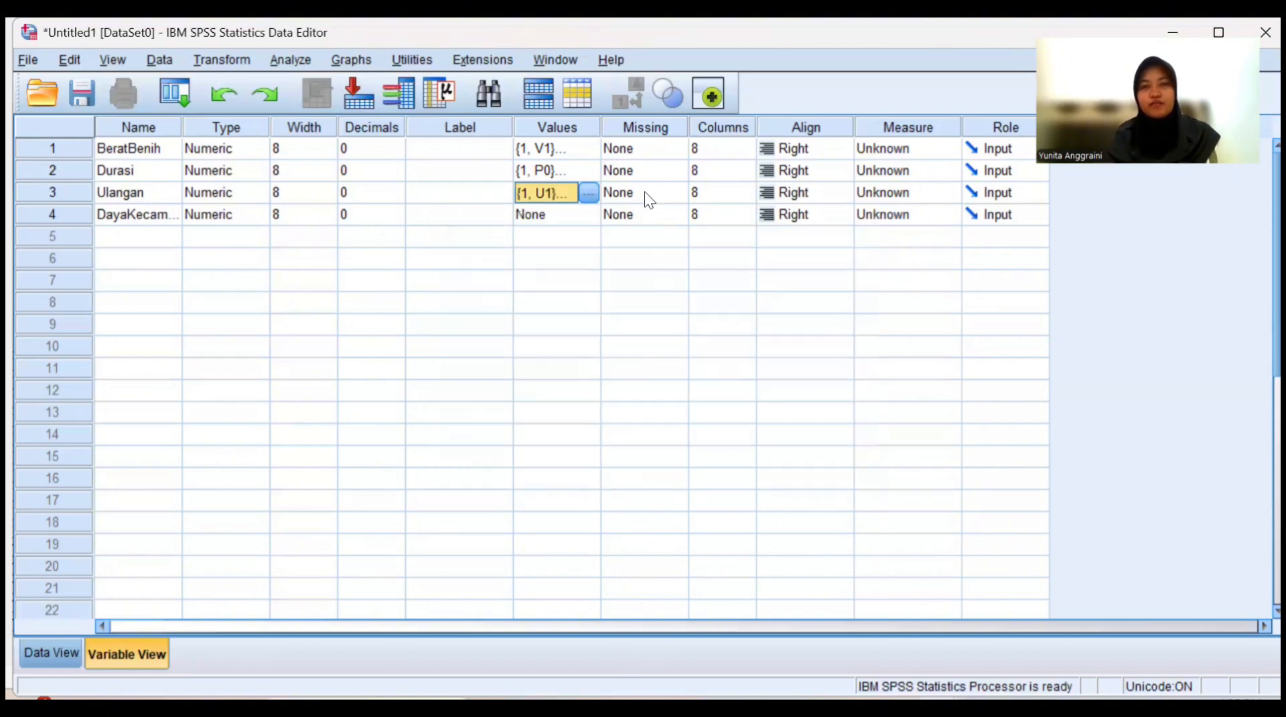
Set the measurement level to Nominal for BeratBenih, Durasi and Ulangan, and to Scale for DayaKecambah.
left_click(906, 146)
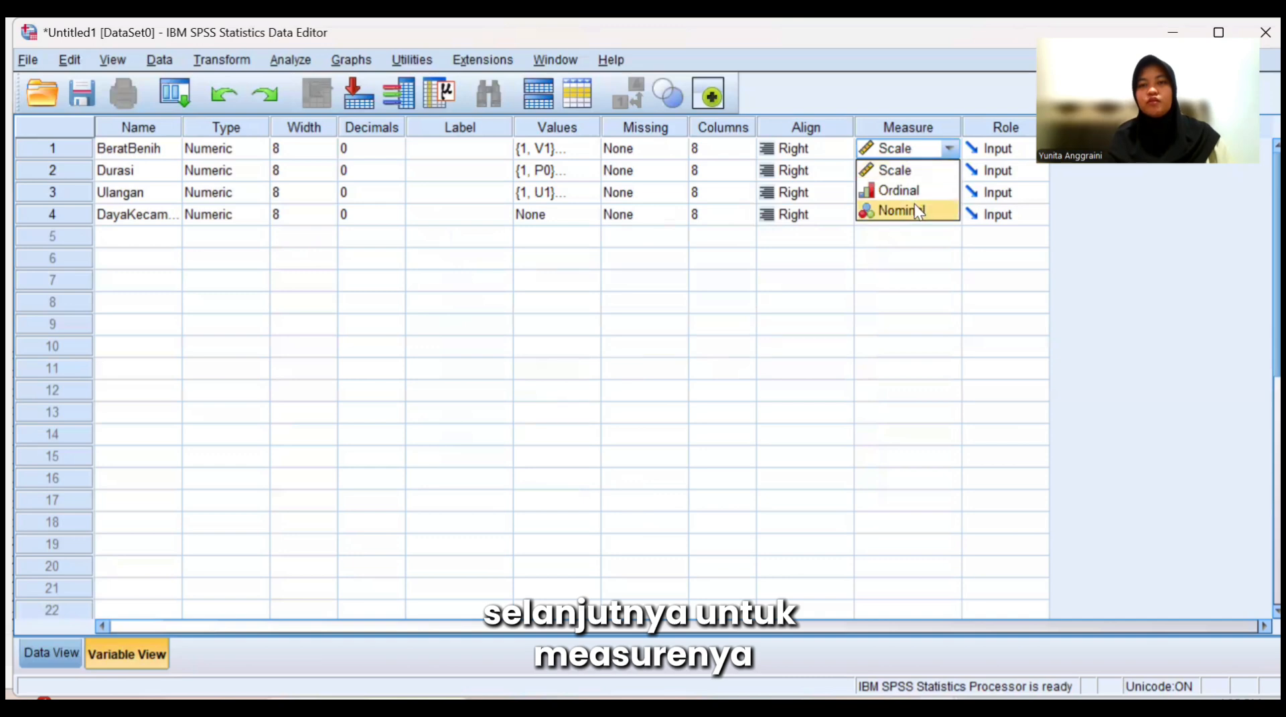
left_click(915, 209)
left_click(919, 169)
left_click_drag(919, 169, 945, 145)
left_click(948, 171)
left_click(950, 171)
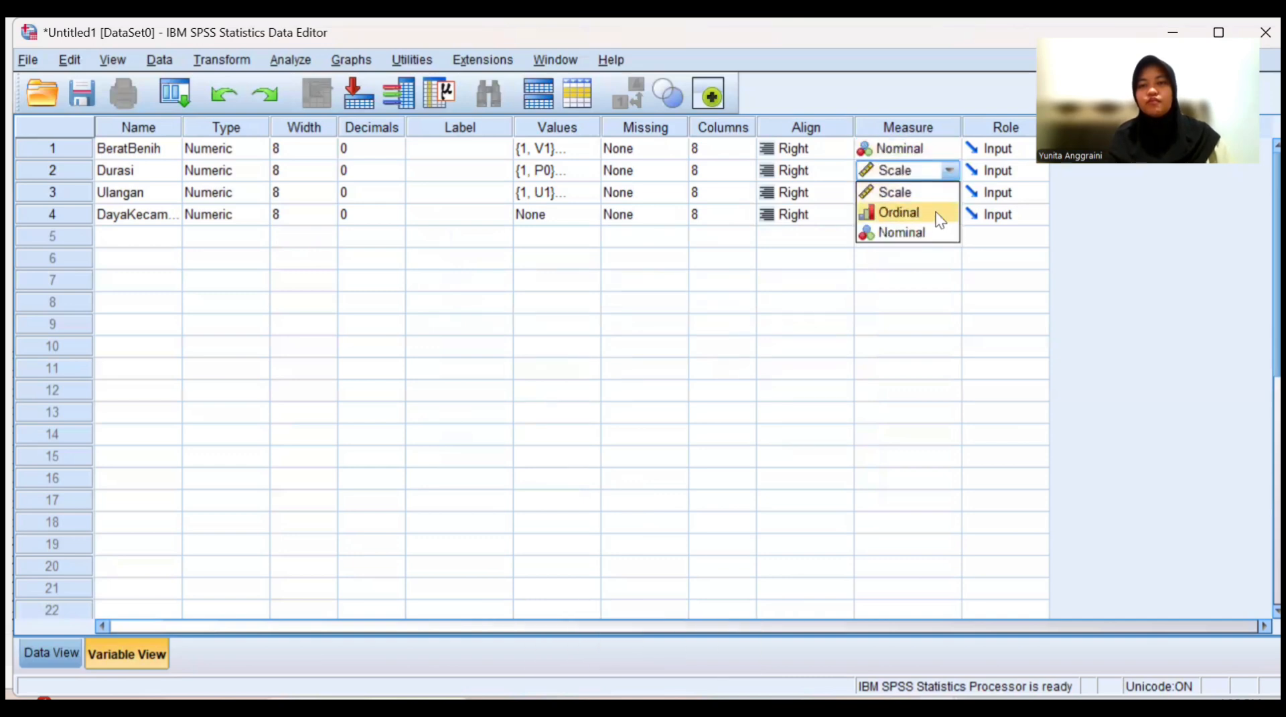
left_click(931, 236)
left_click(923, 194)
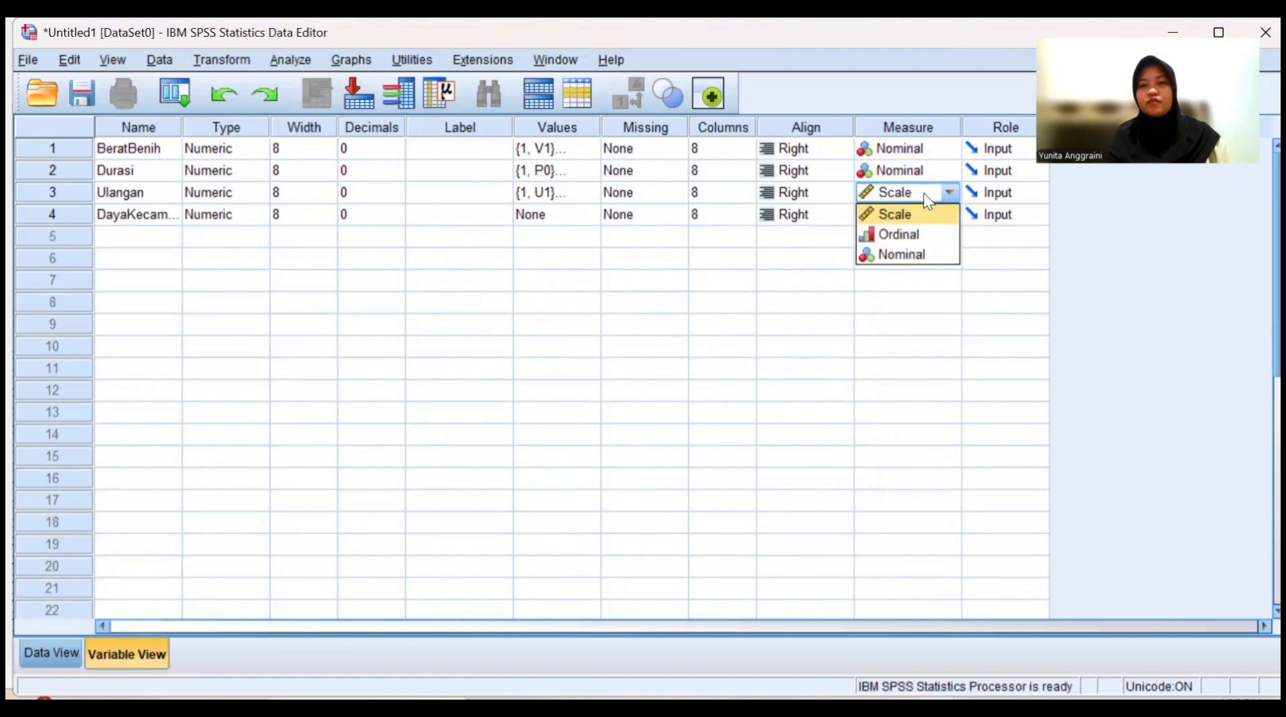
left_click(930, 252)
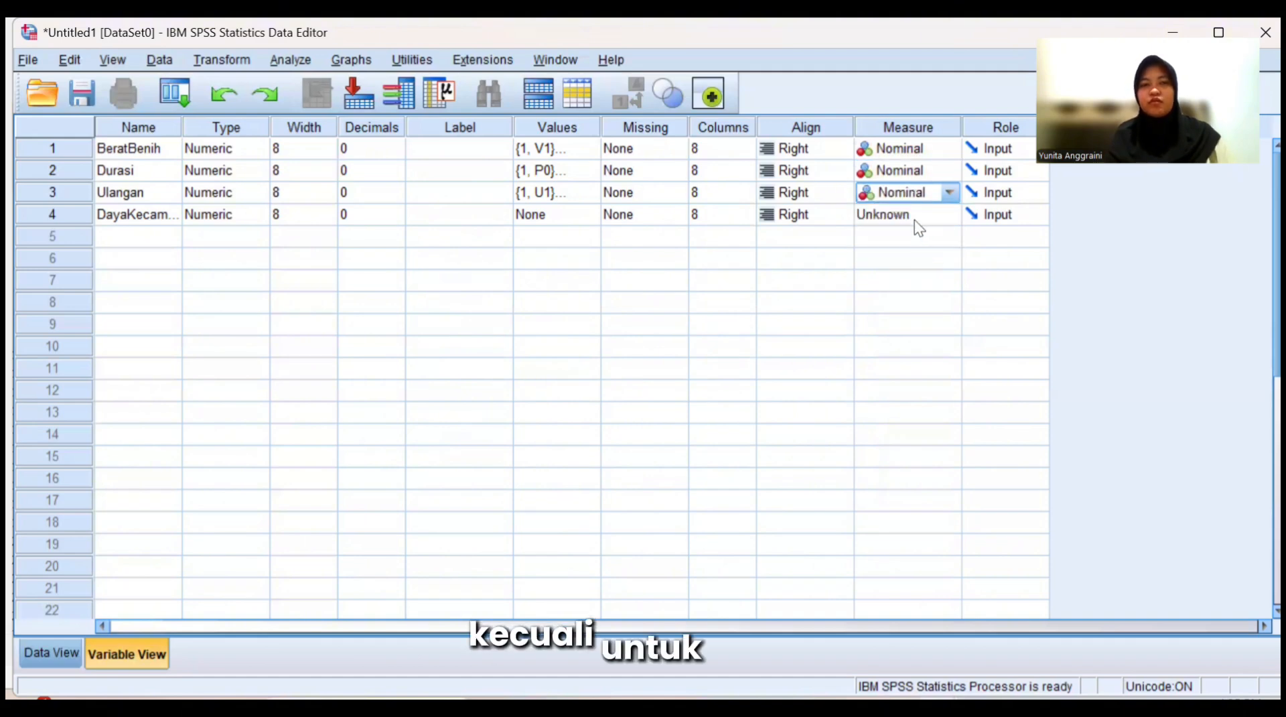
left_click(914, 214)
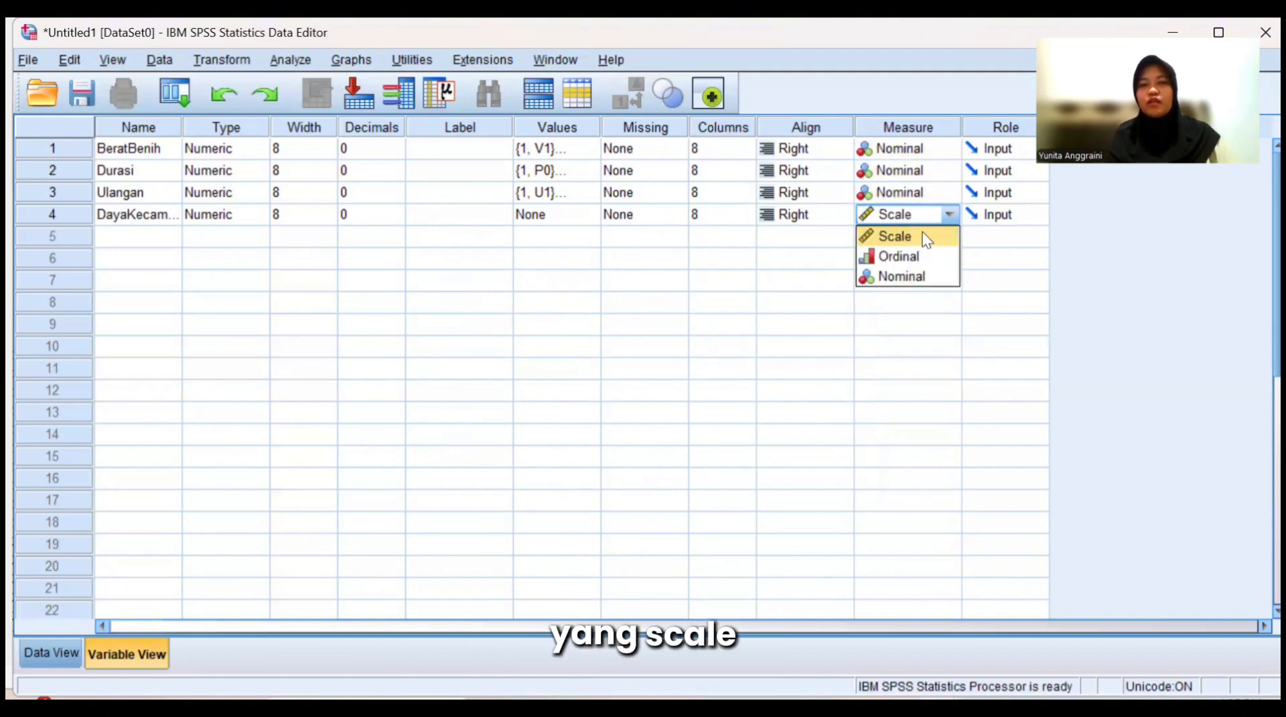
left_click(922, 232)
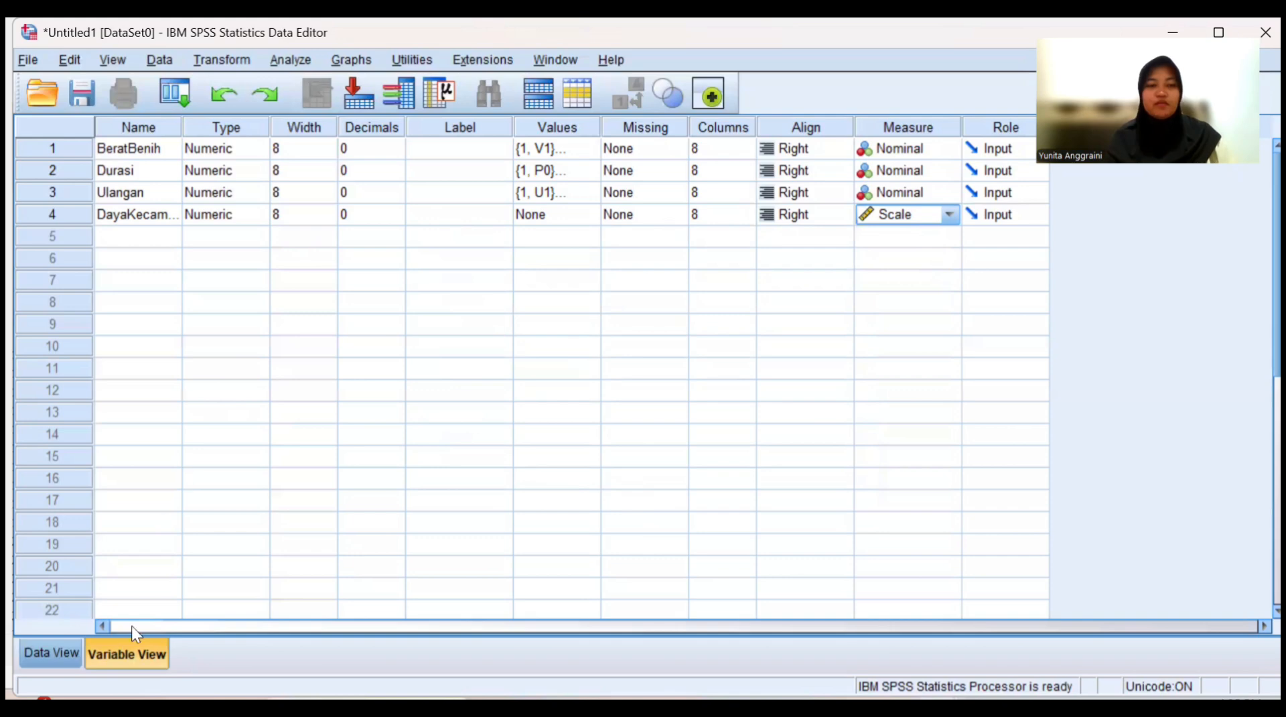
Paste the copied Excel data into the data sheet, starting at row 1 of BeratBenih, and check the pasted rows.
key("ctrl+t")
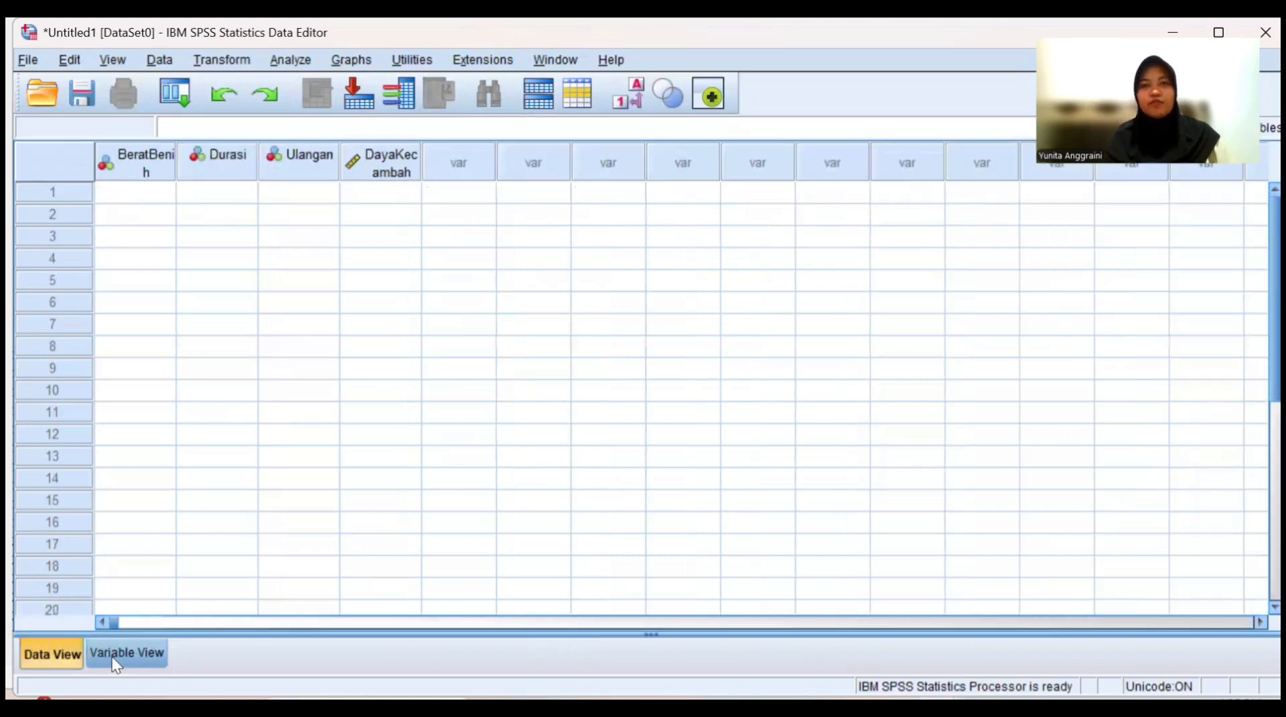
left_click(132, 191)
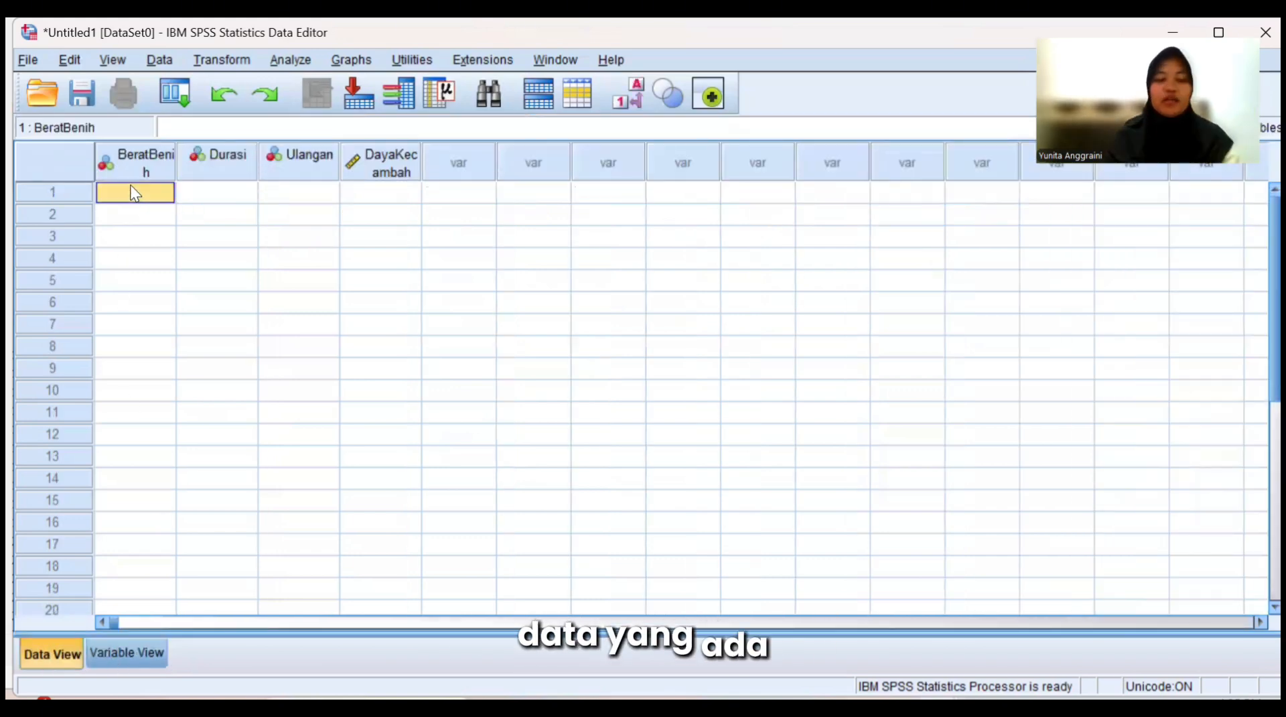
key("ctrl+v")
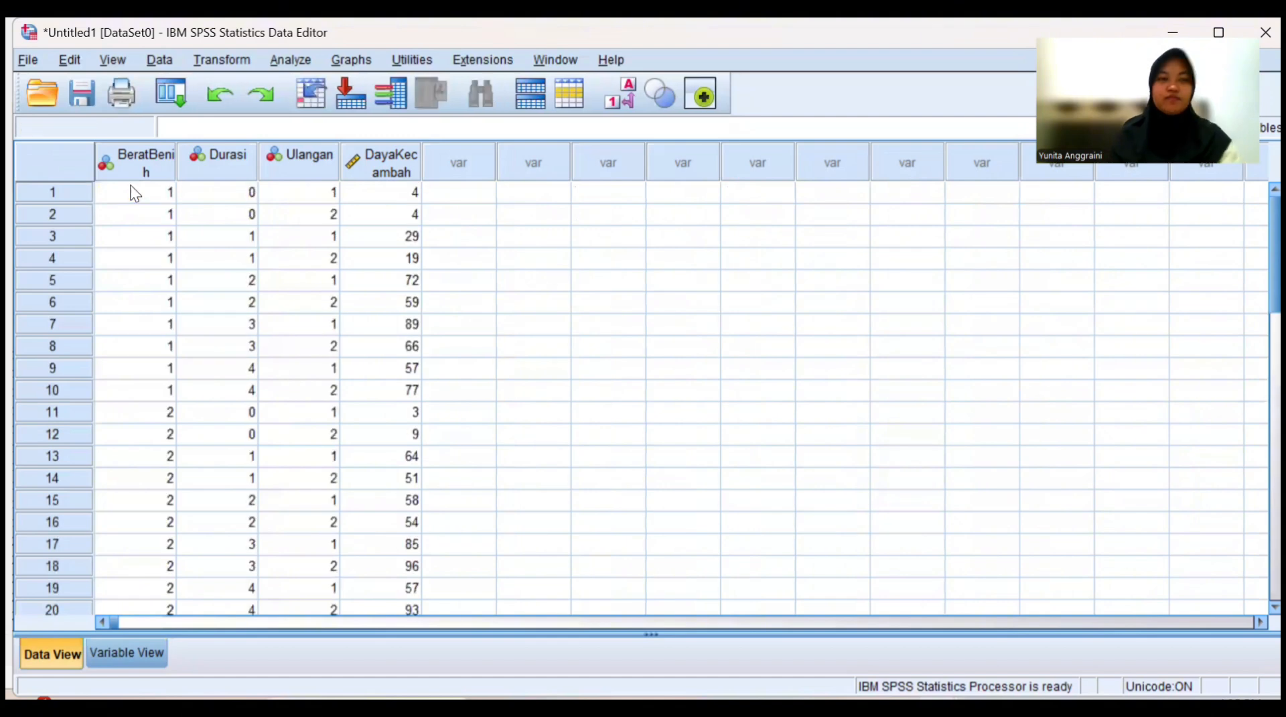
scroll(200, 371, "down", 3)
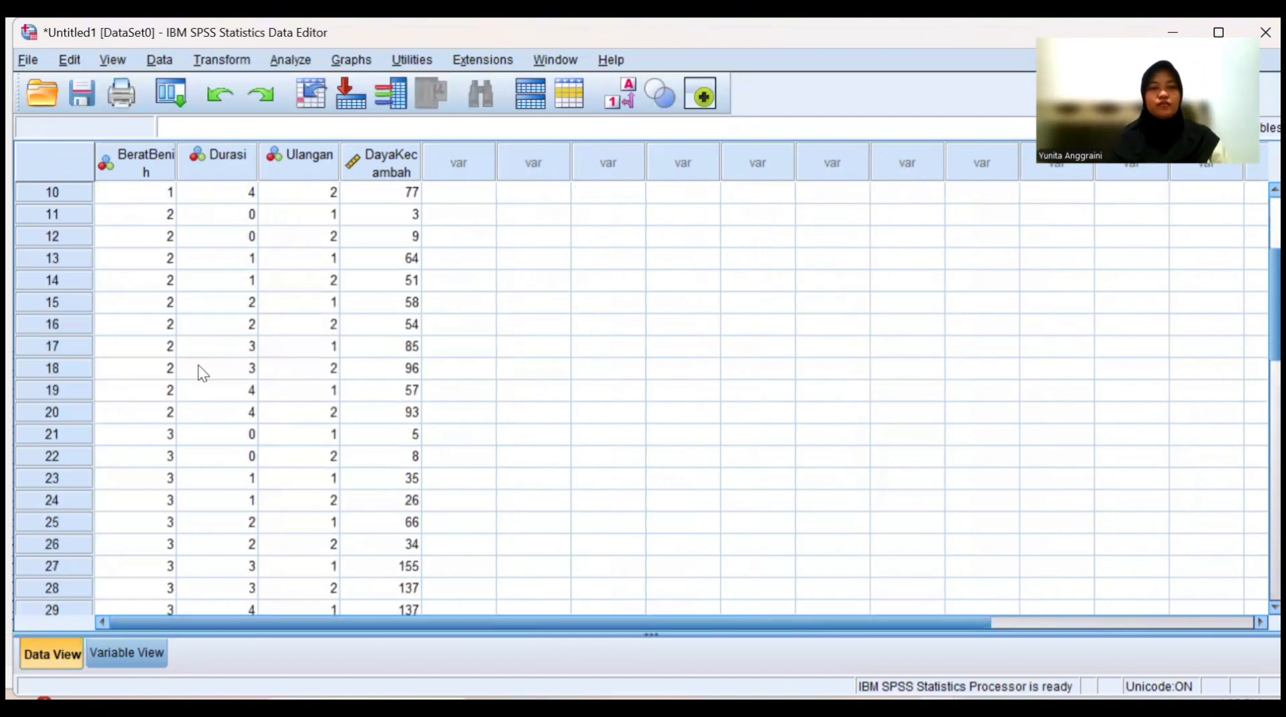
scroll(203, 373, "down", 2)
scroll(203, 374, "up", 5)
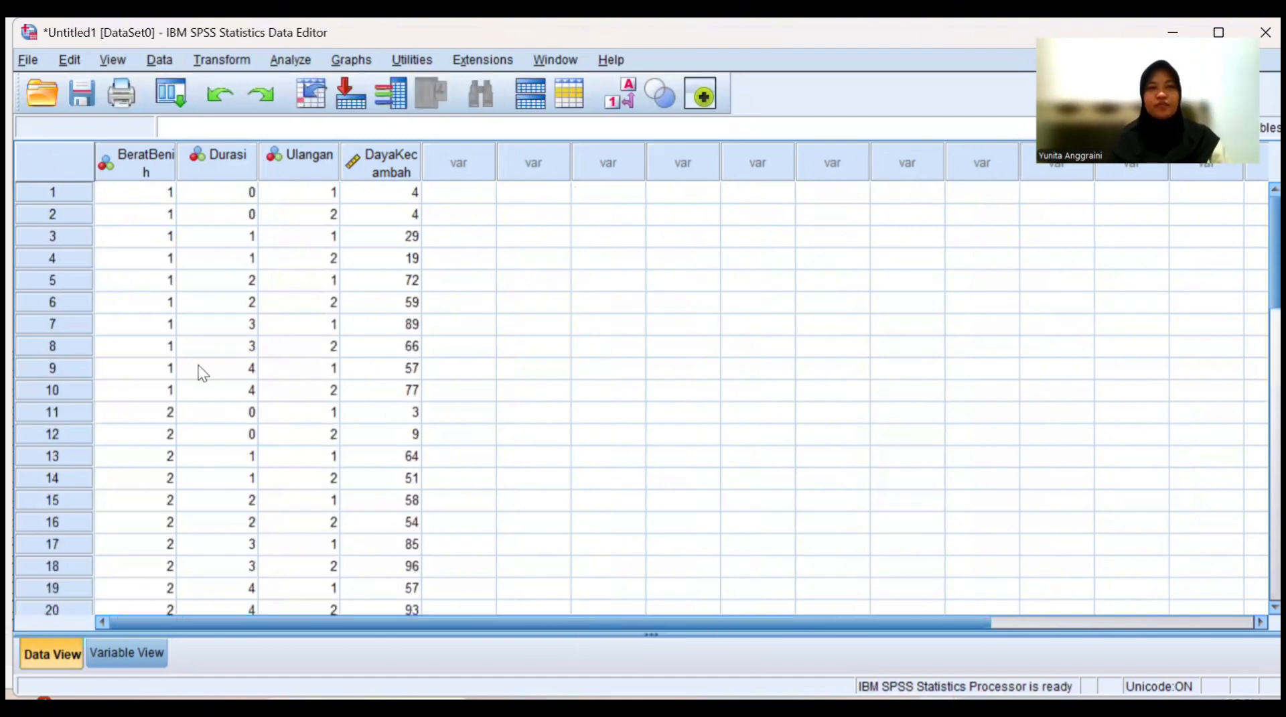
Start a General Linear Model Univariate analysis and assign DayaKecambah as the dependent variable.
left_click(288, 59)
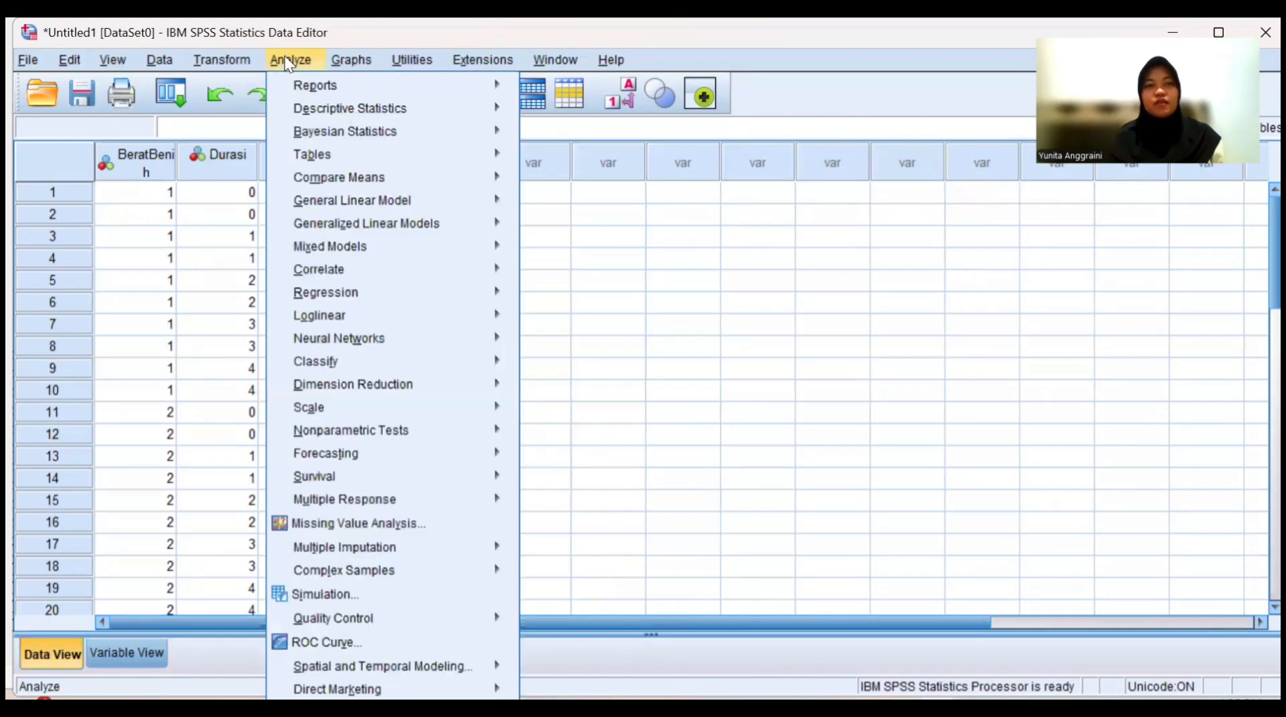
mouse_move(377, 200)
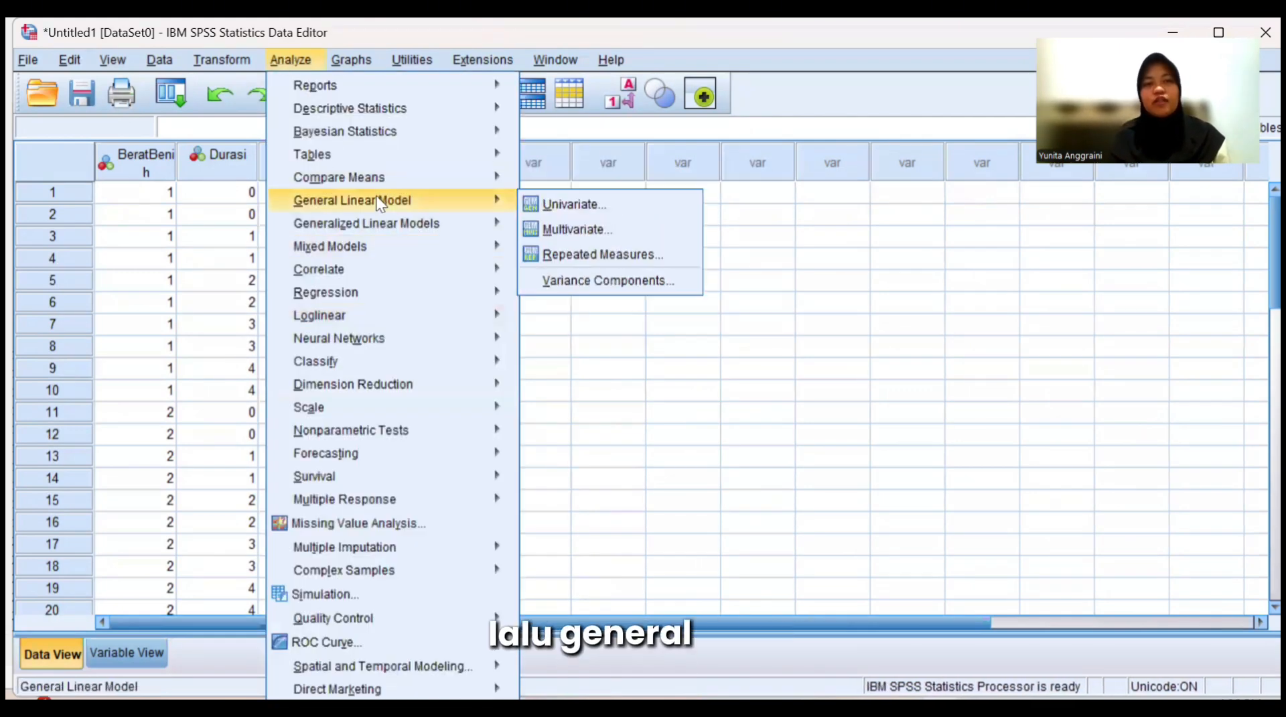
left_click(543, 205)
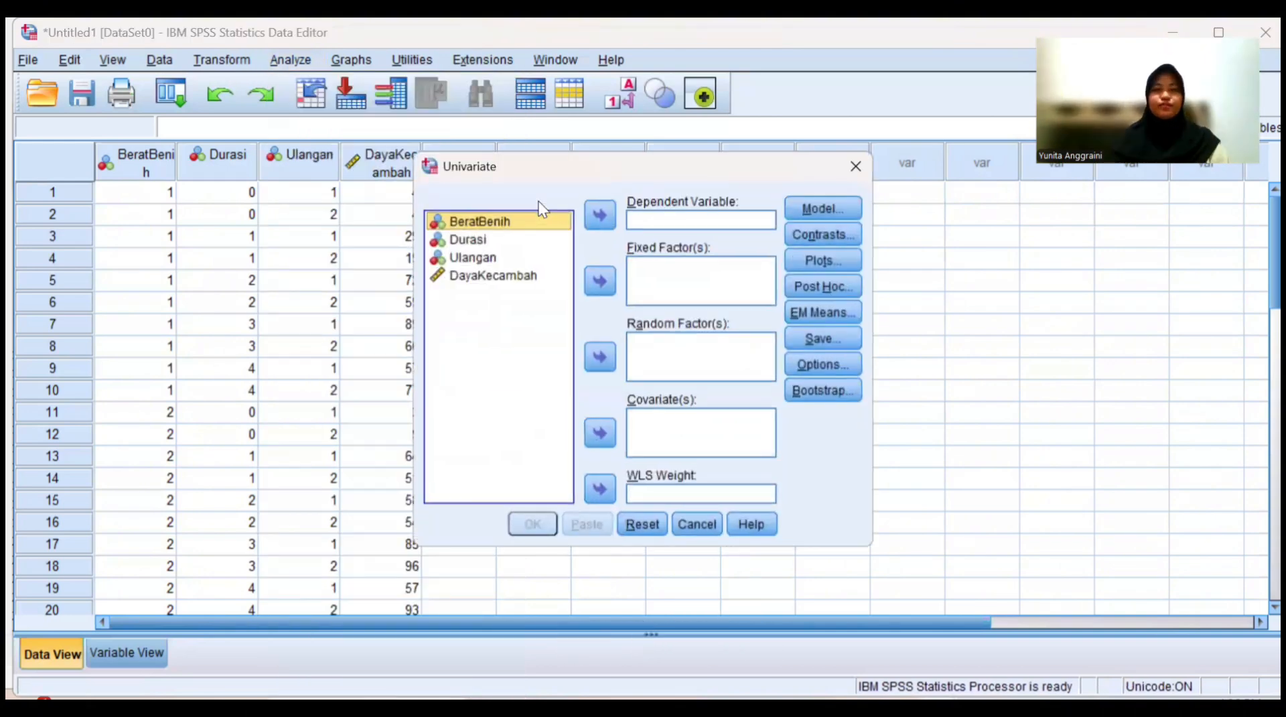
left_click(518, 275)
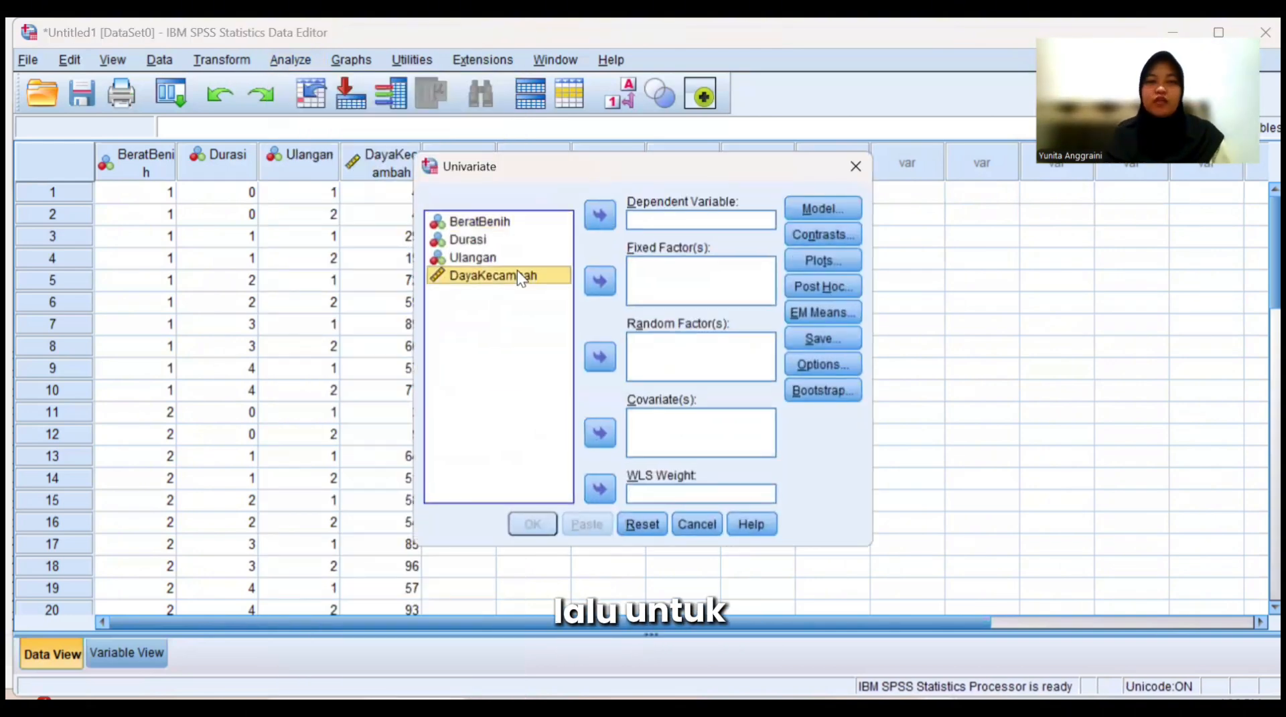
left_click_drag(517, 272, 630, 207)
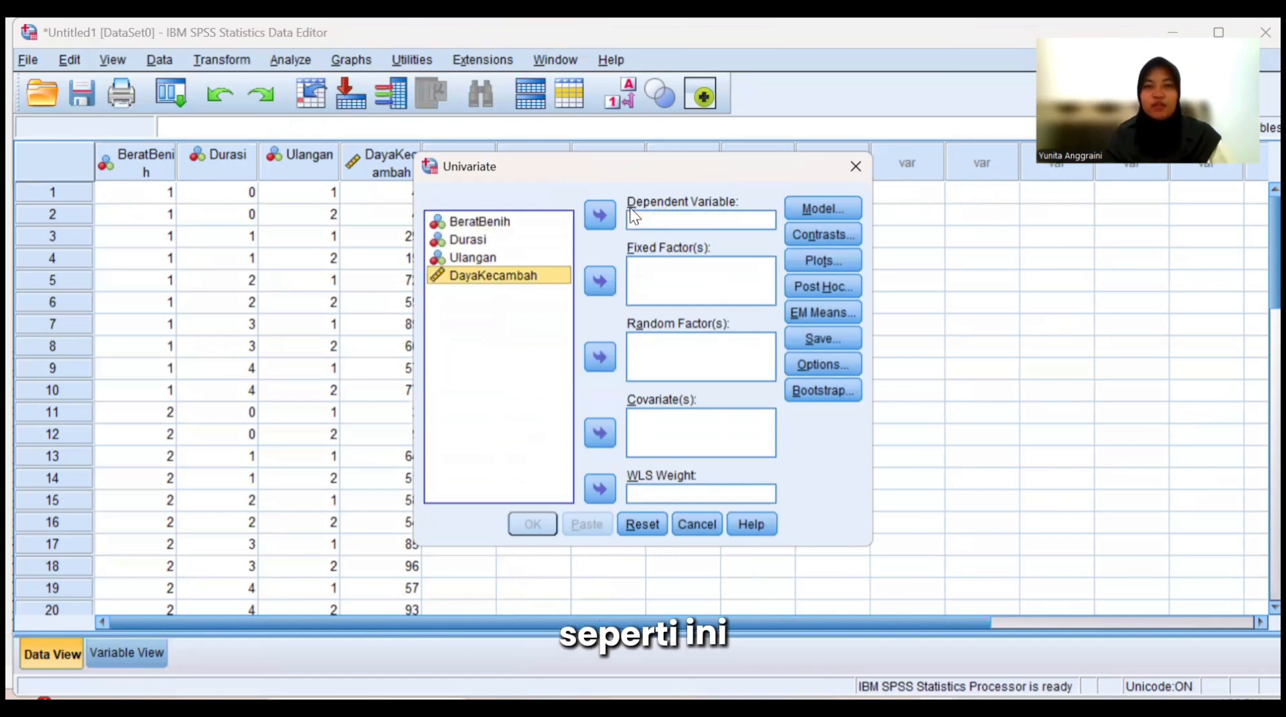
left_click_drag(538, 281, 630, 211)
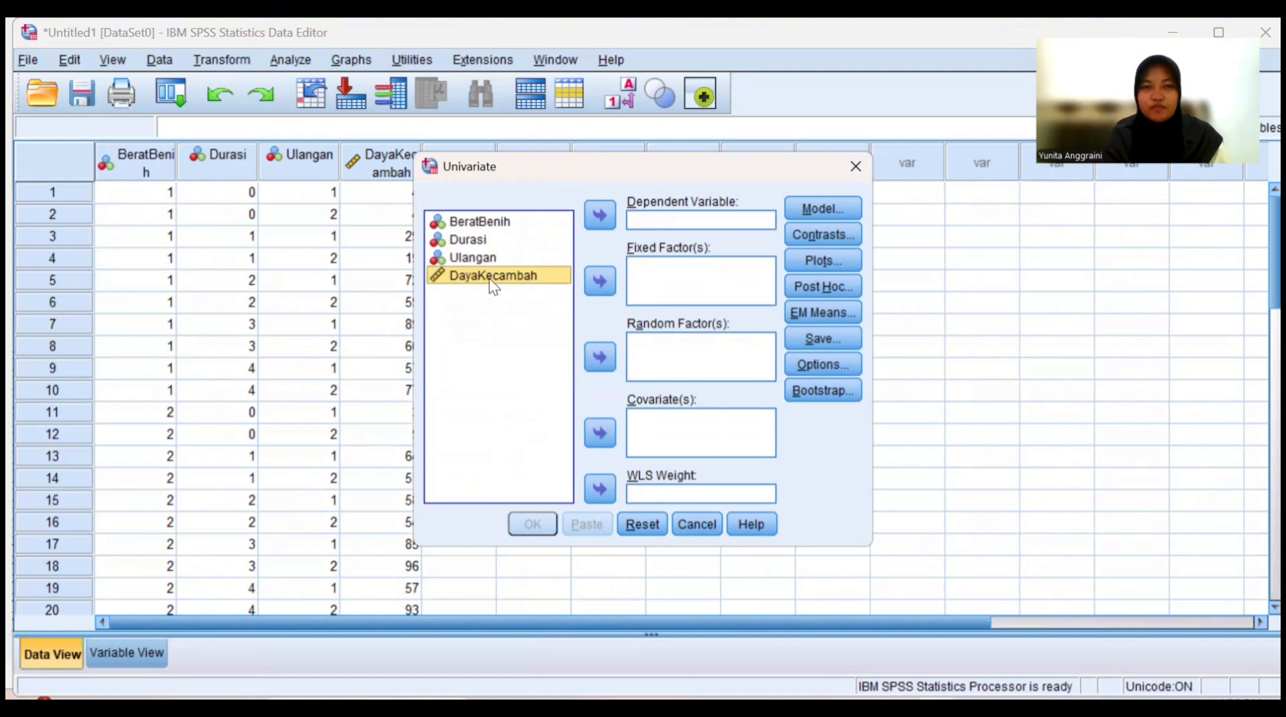
left_click_drag(489, 279, 635, 218)
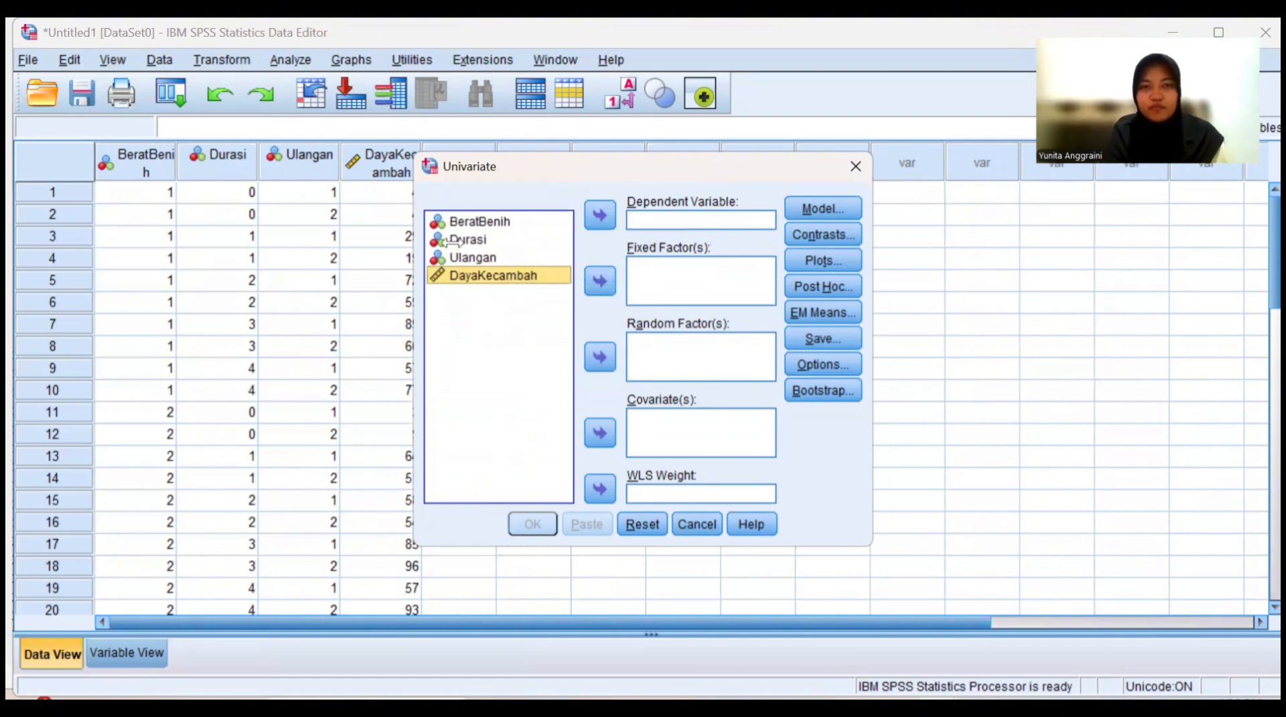
left_click_drag(467, 271, 660, 220)
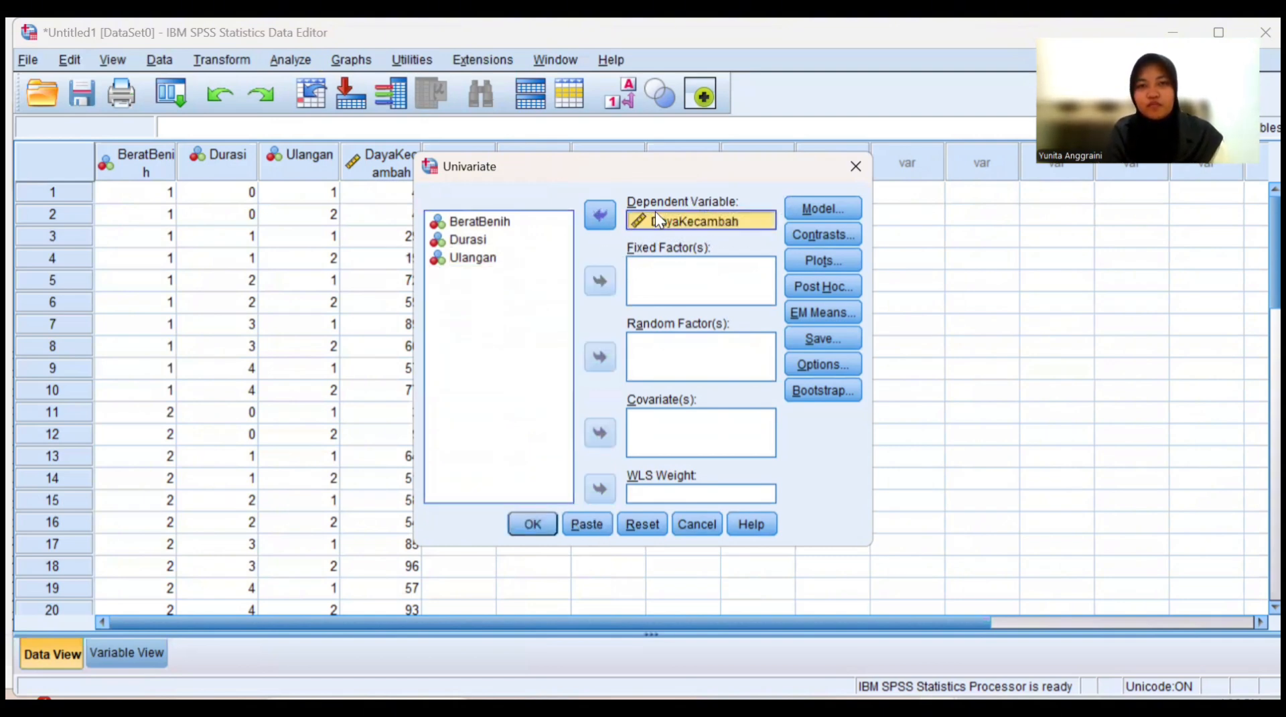
Assign BeratBenih and Durasi as fixed factors of the univariate analysis.
left_click_drag(461, 227, 476, 231)
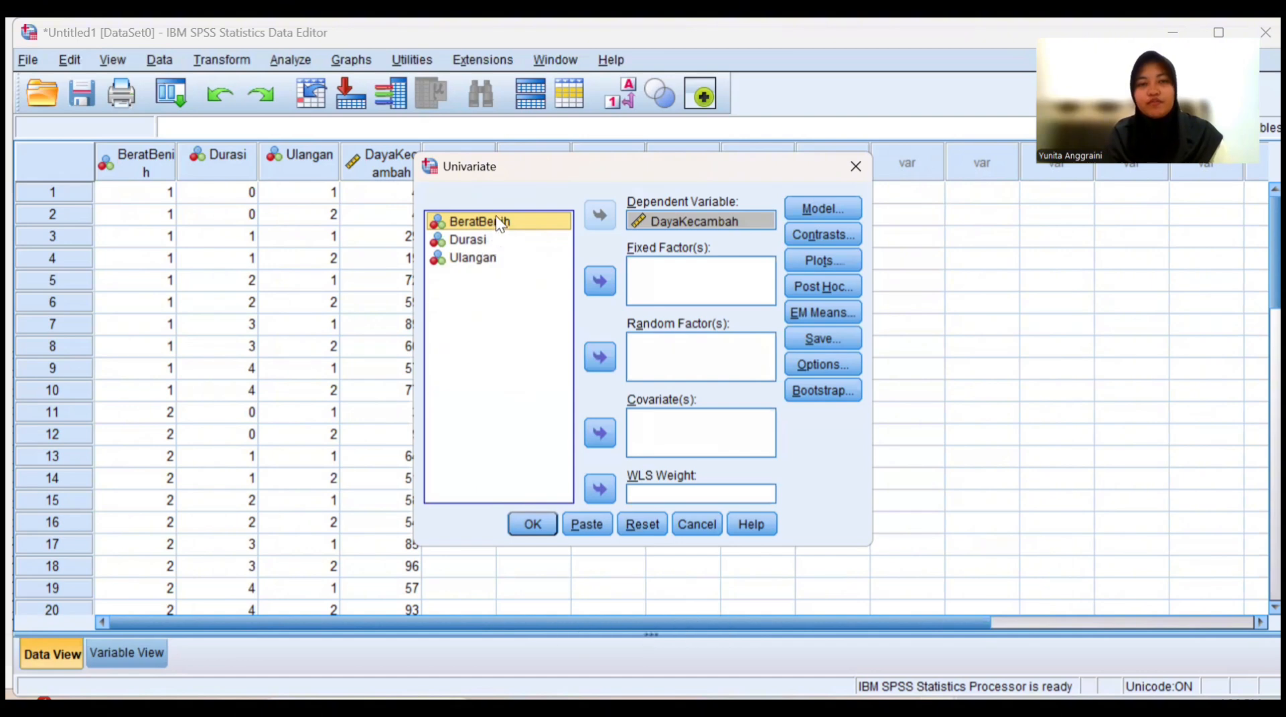
left_click_drag(496, 216, 653, 283)
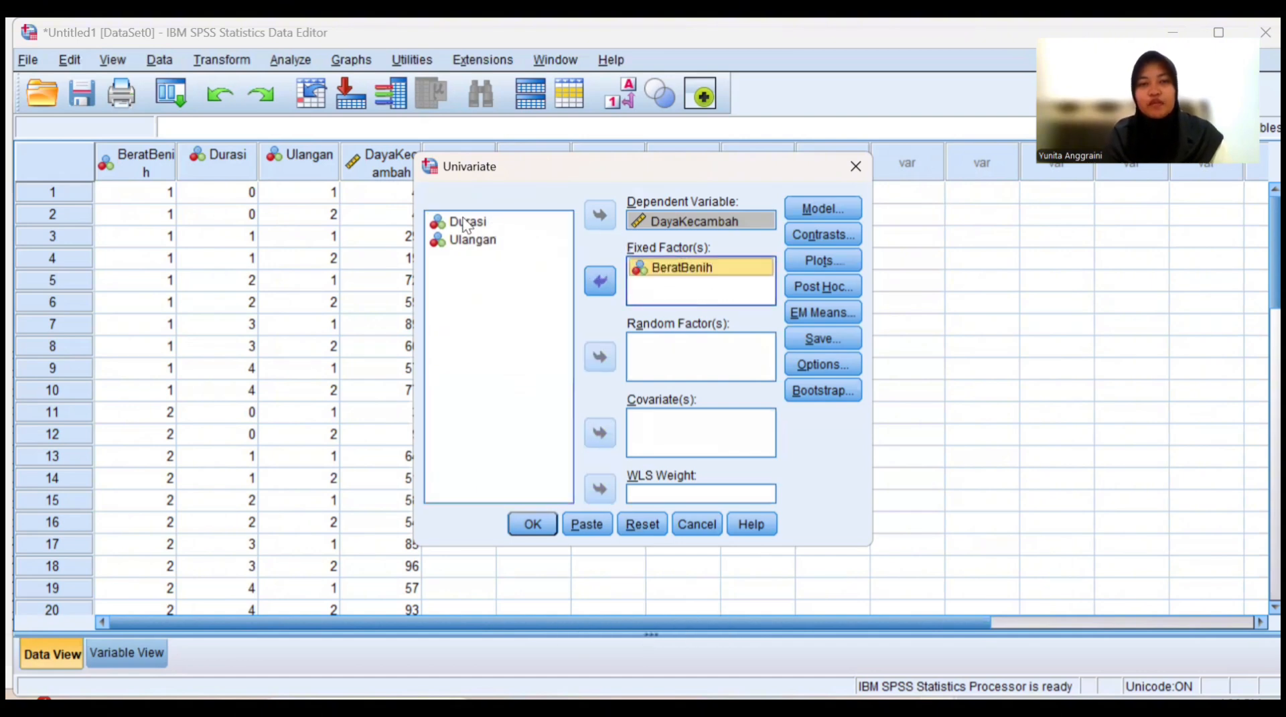
left_click_drag(467, 223, 644, 275)
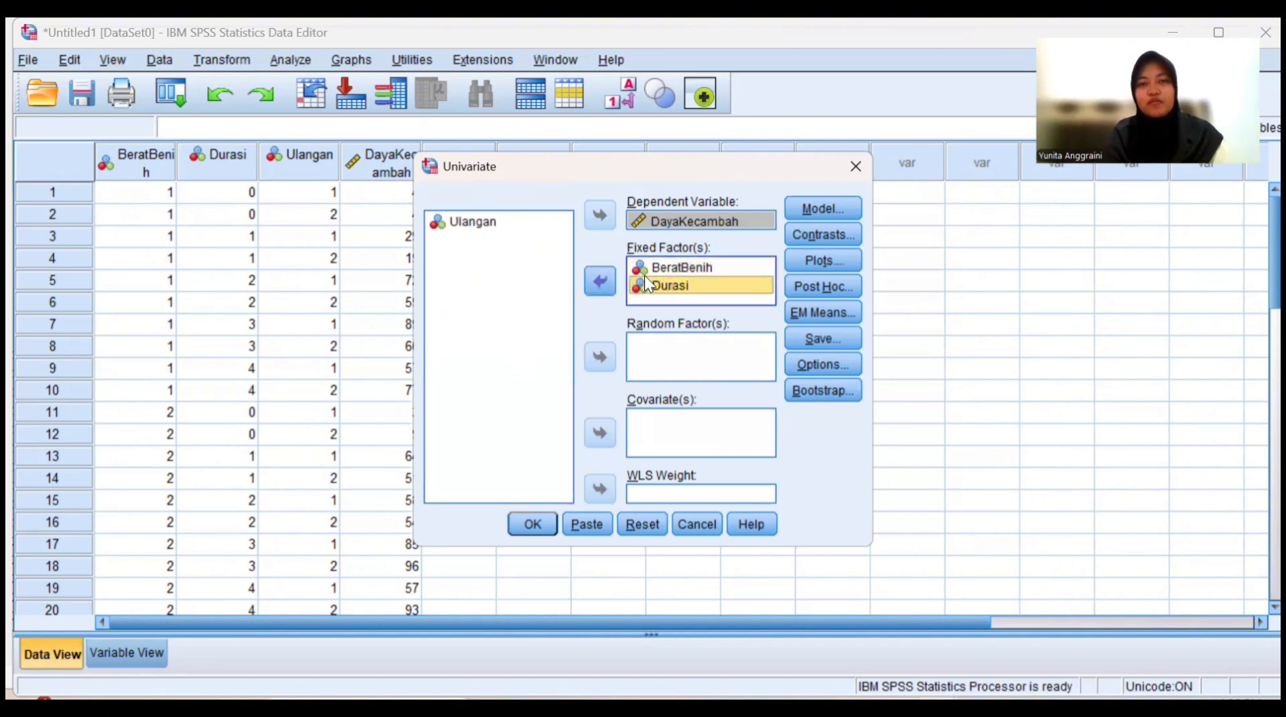
Set the univariate model to custom terms and add BeratBenih and Durasi as main effects.
left_click(804, 211)
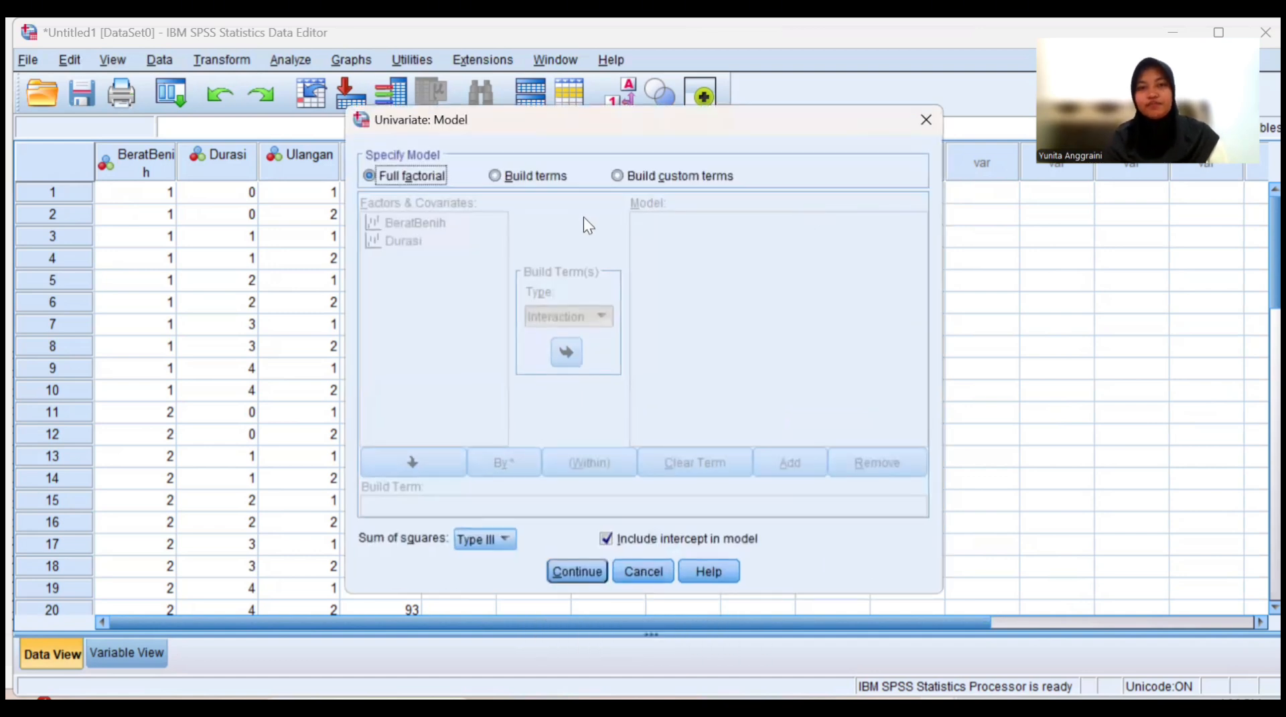
left_click(618, 175)
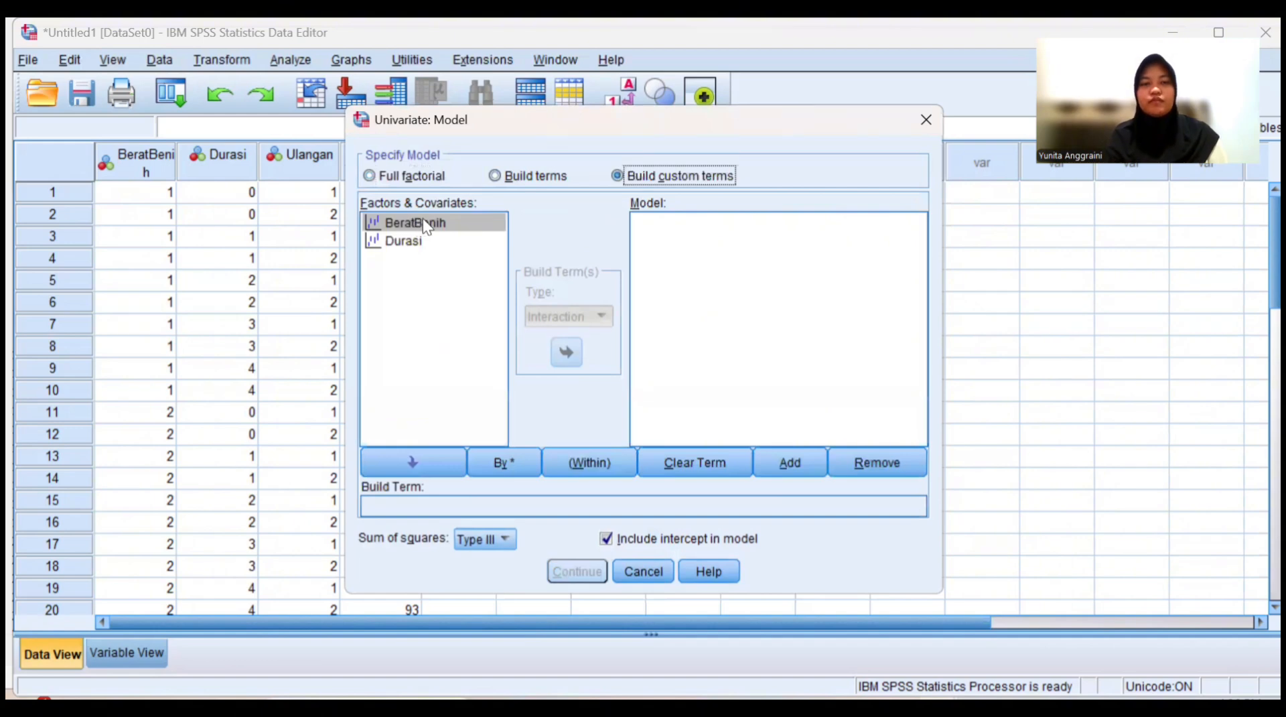
left_click_drag(415, 221, 625, 215)
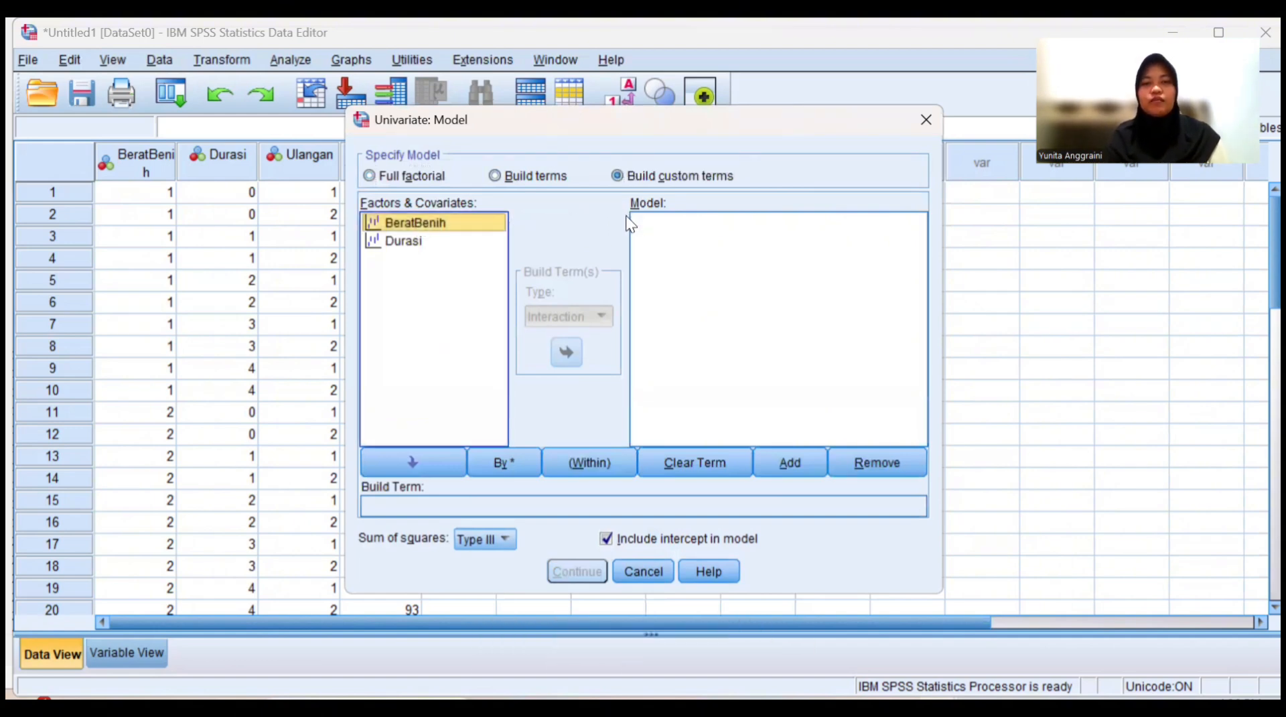
left_click_drag(440, 221, 667, 222)
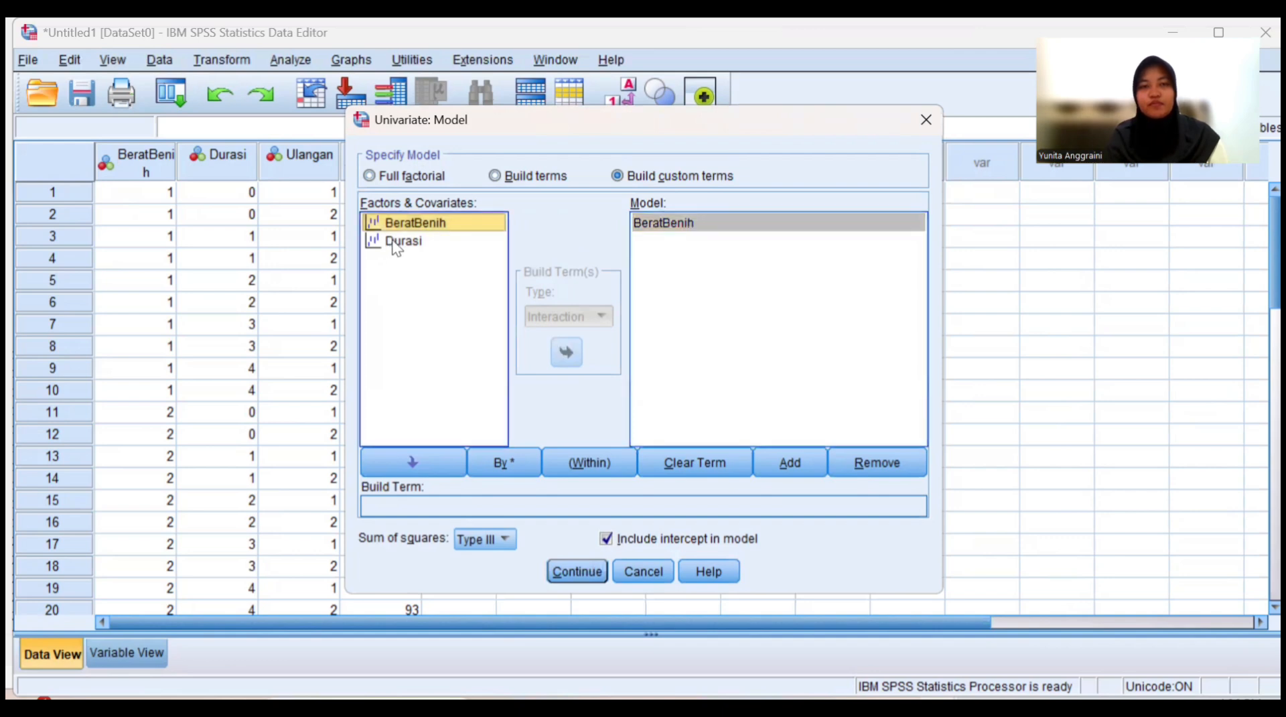
left_click_drag(390, 249, 642, 248)
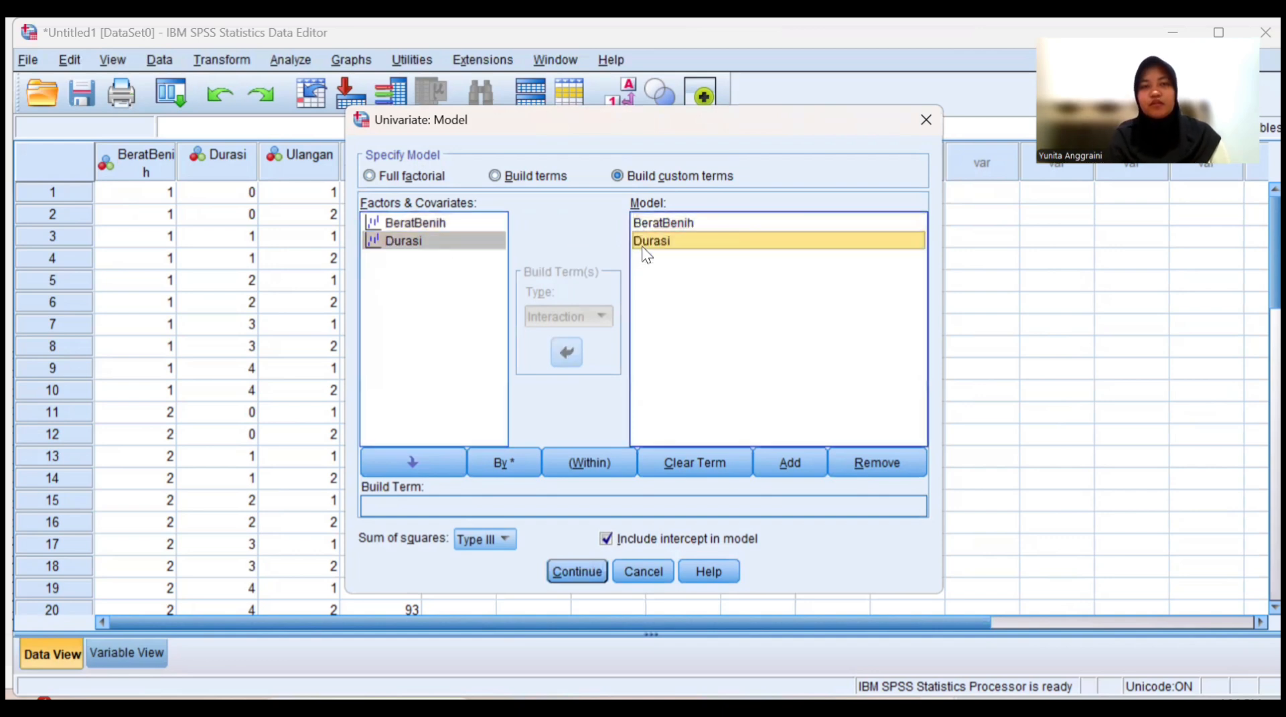
Add the BeratBenih*Durasi interaction term to the model and accept the model specification.
left_click(420, 240)
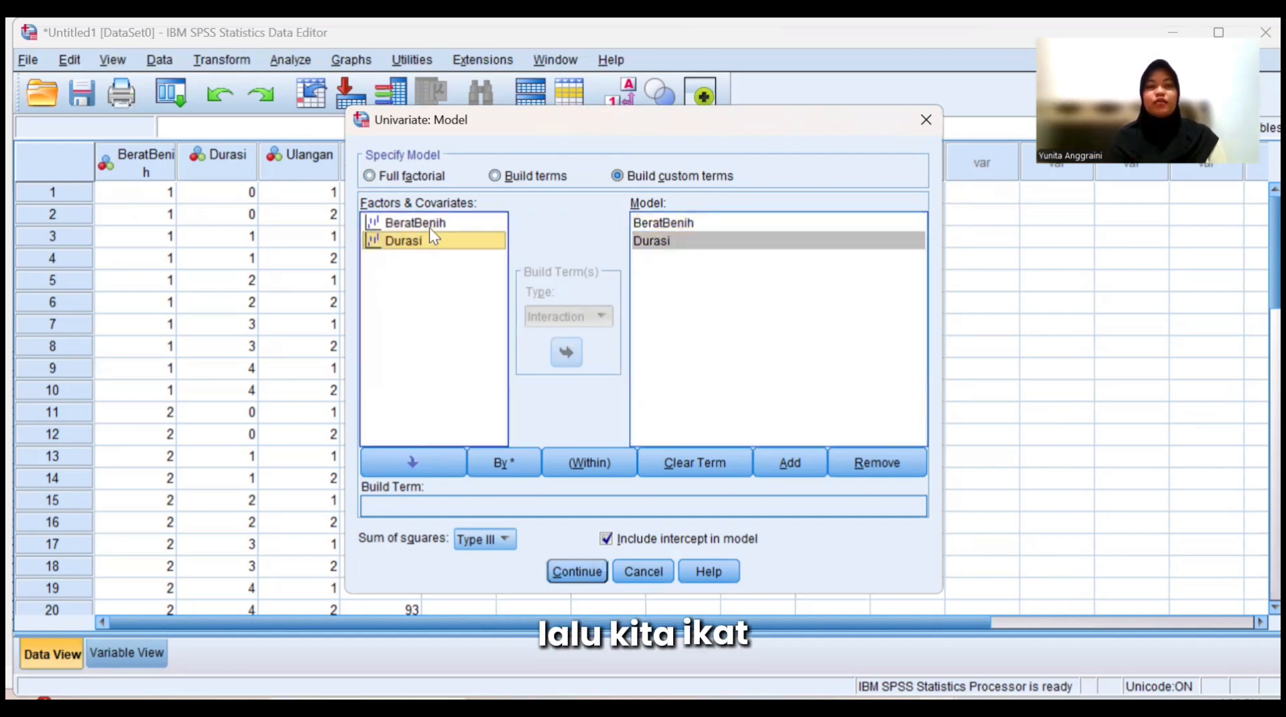
left_click(429, 223)
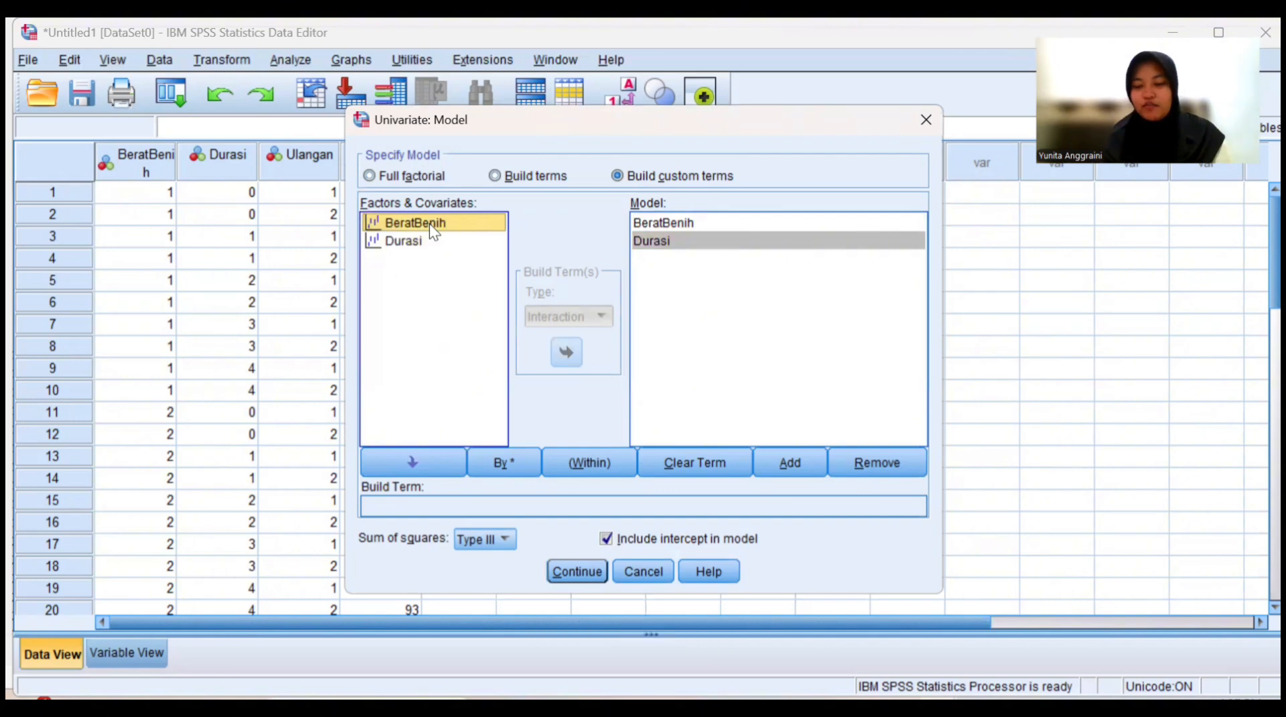
left_click_drag(429, 224, 630, 292)
left_click(445, 241, "shift")
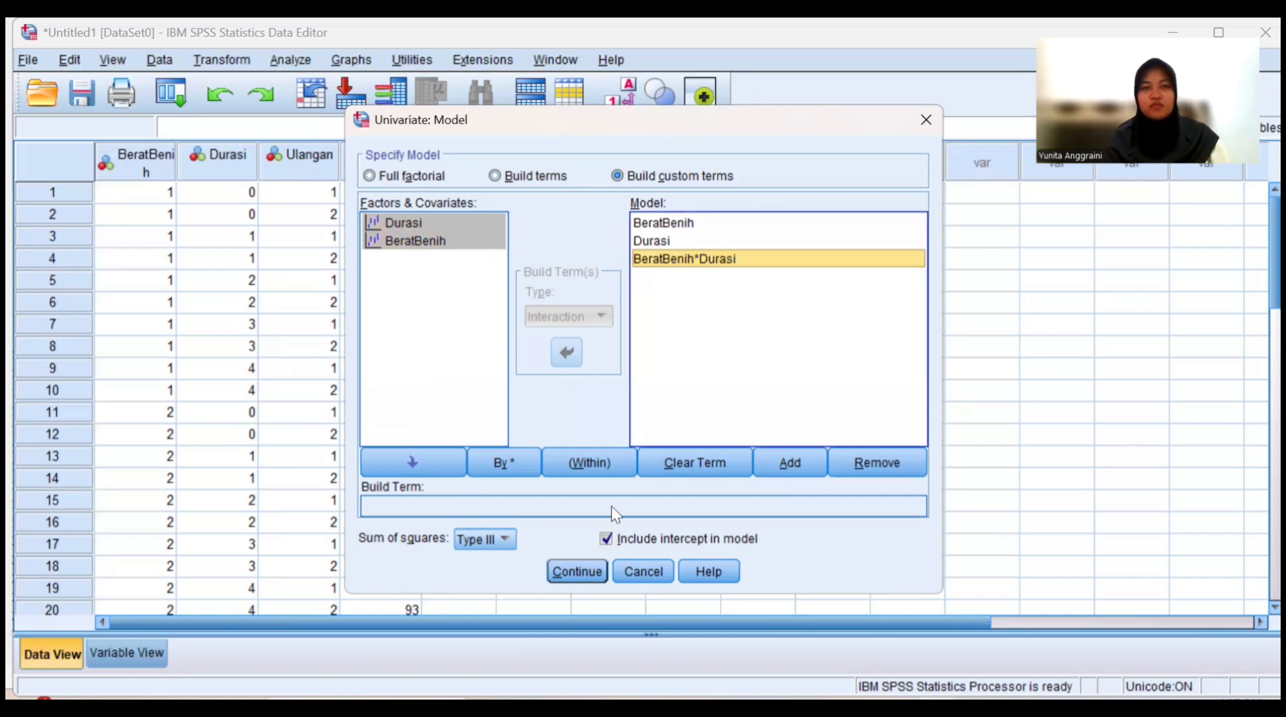
left_click(564, 567)
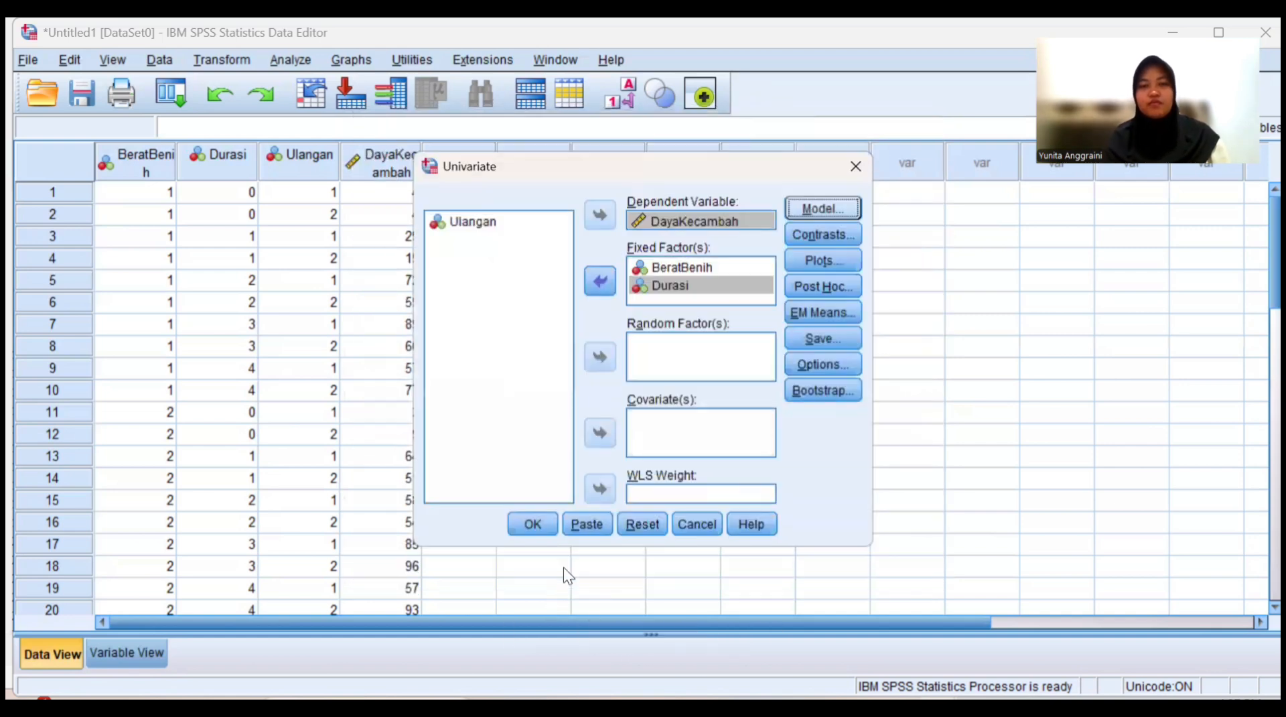
Set up post hoc tests for BeratBenih and Durasi using LSD, Tukey and Duncan, and accept them.
left_click(804, 286)
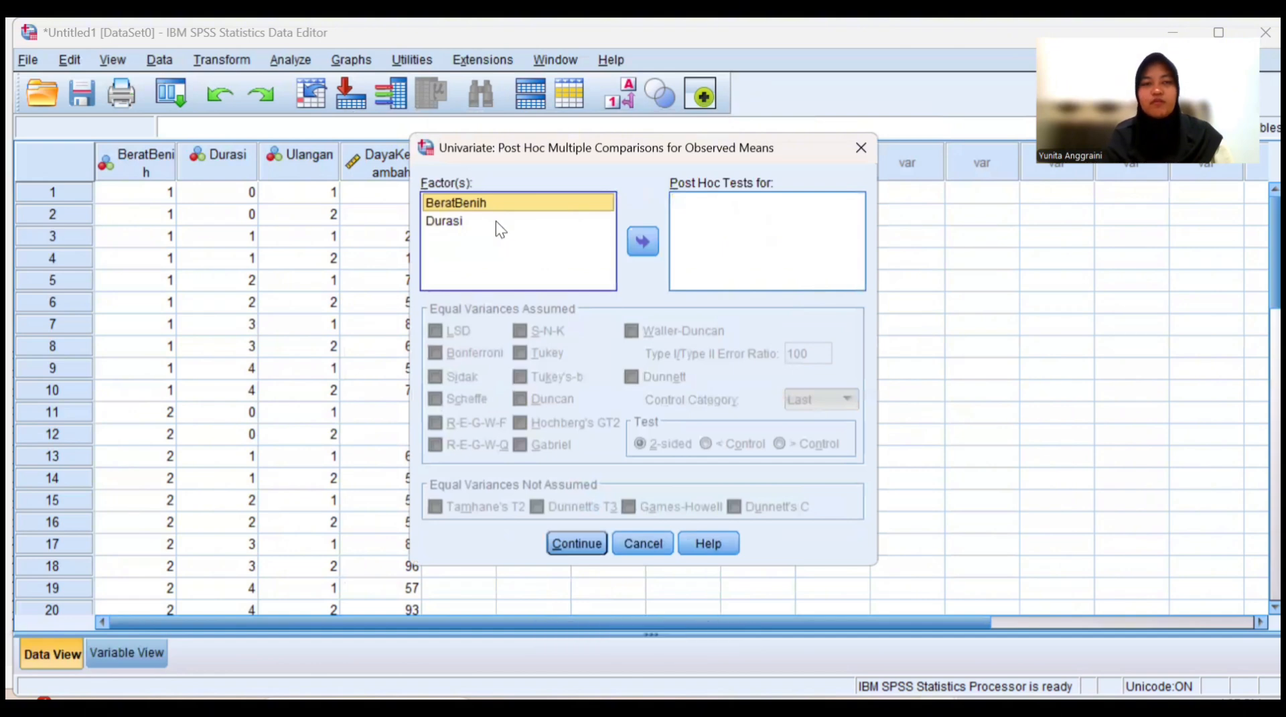
left_click_drag(482, 200, 701, 199)
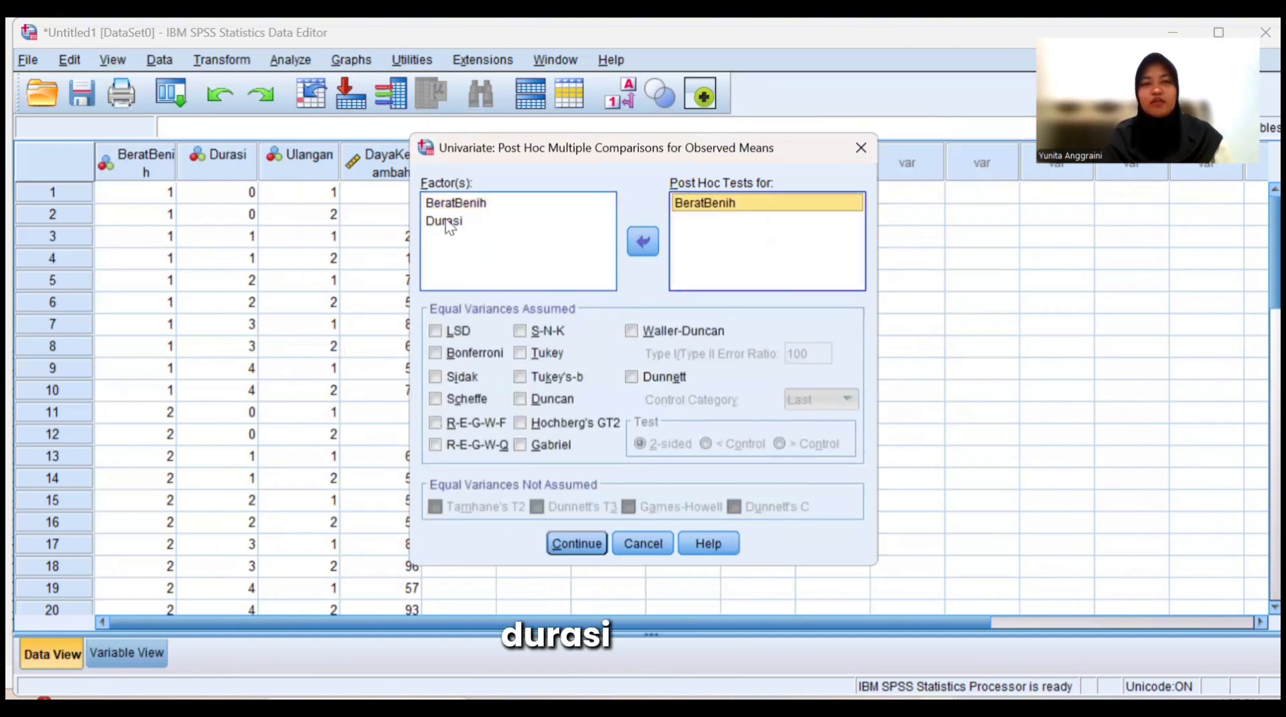
left_click_drag(446, 221, 693, 228)
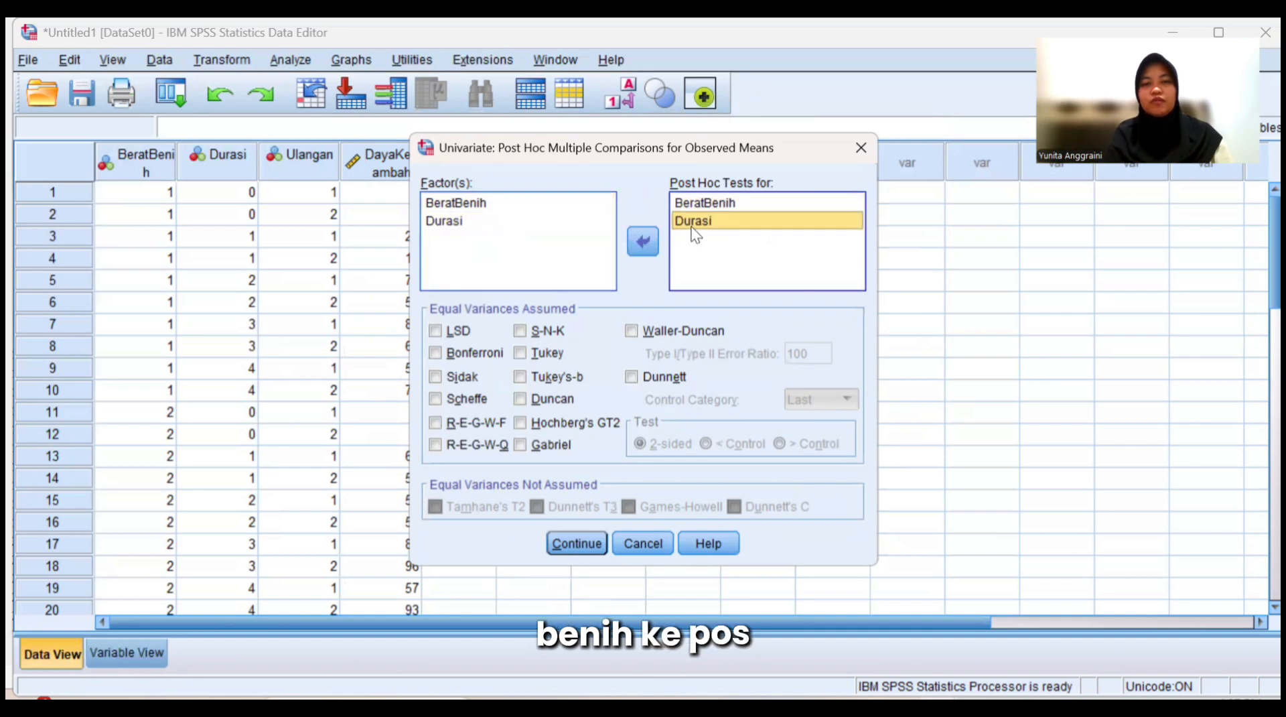
left_click(449, 331)
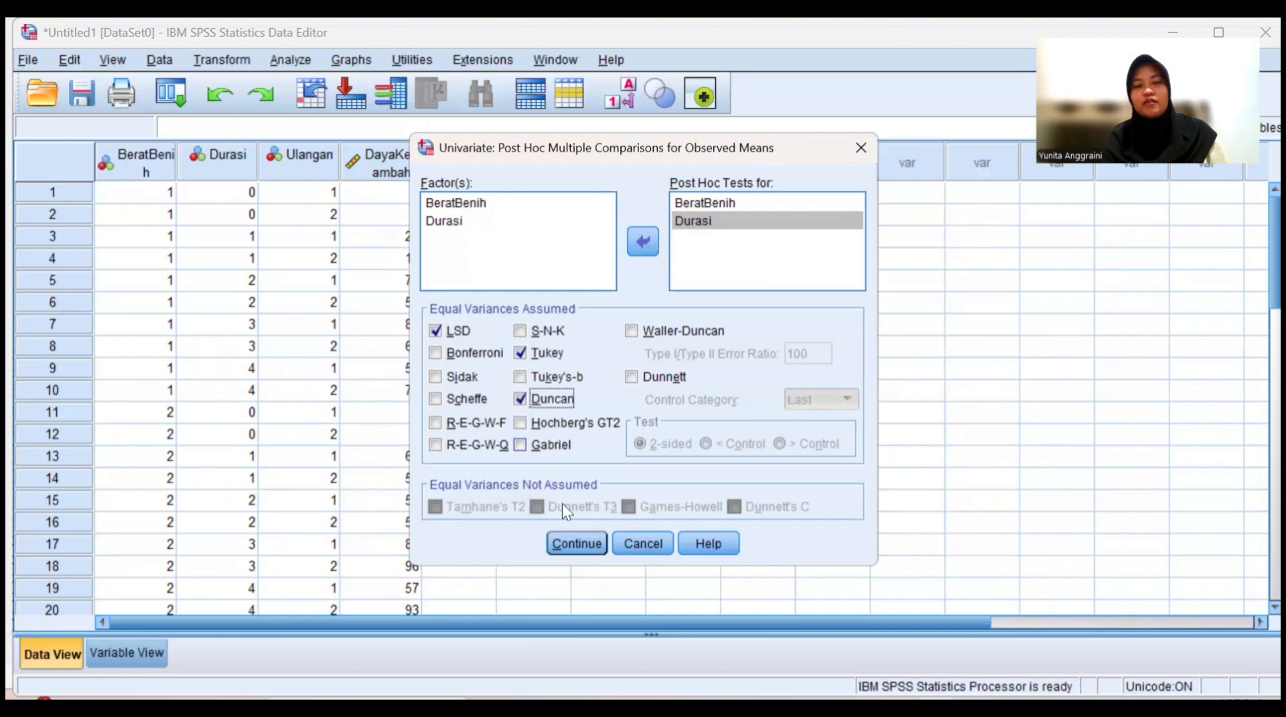
left_click(566, 541)
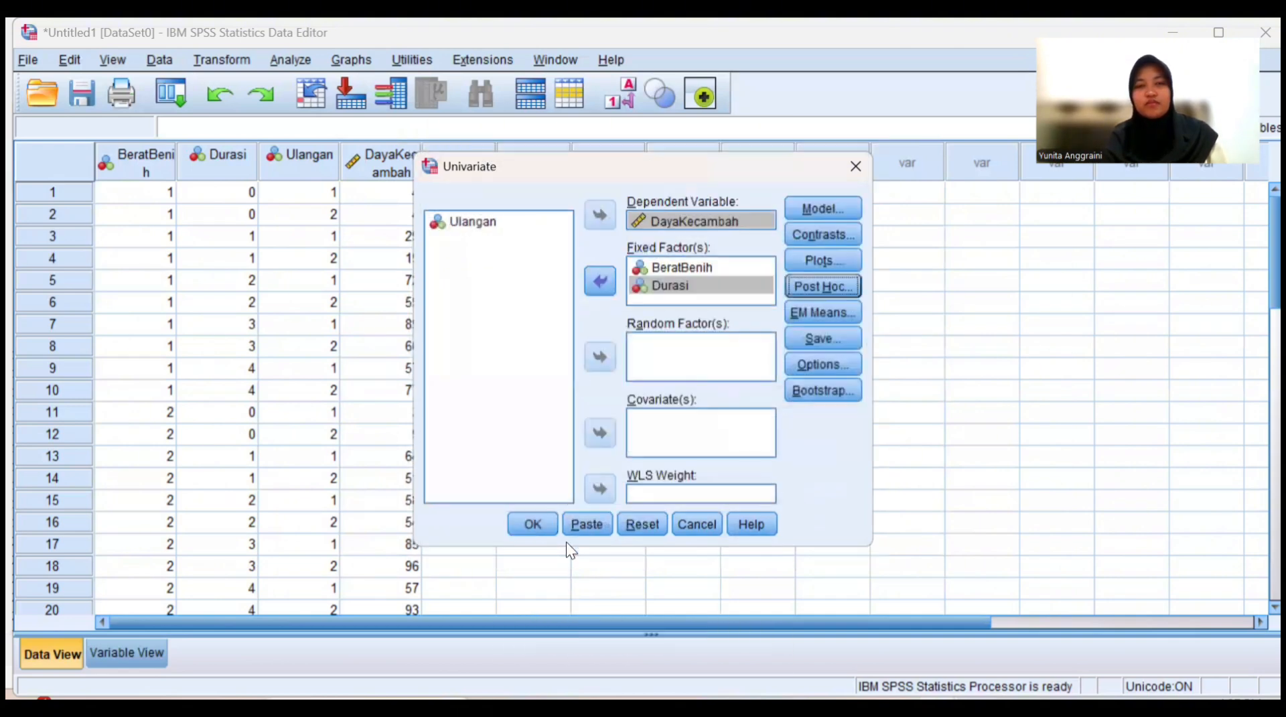
Run the univariate analysis and look through the between-subjects effects, multiple comparisons and homogeneous subsets in the output.
left_click(532, 524)
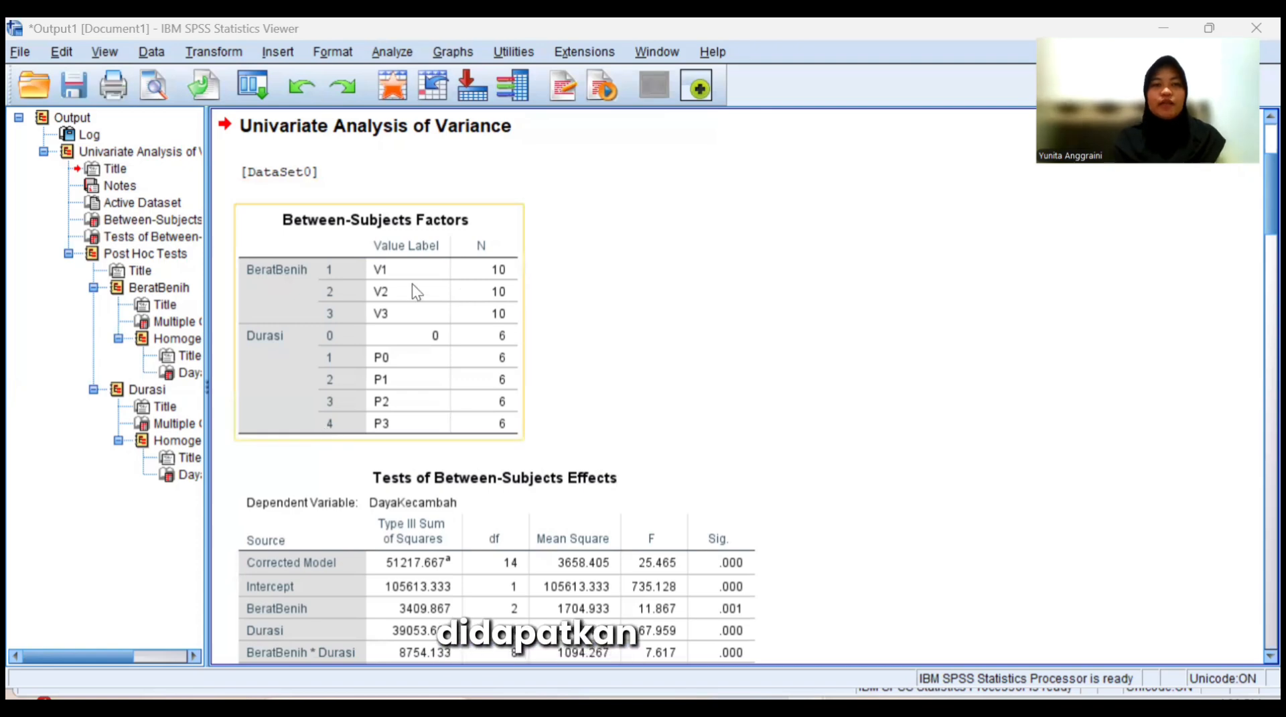
scroll(352, 286, "down", 10)
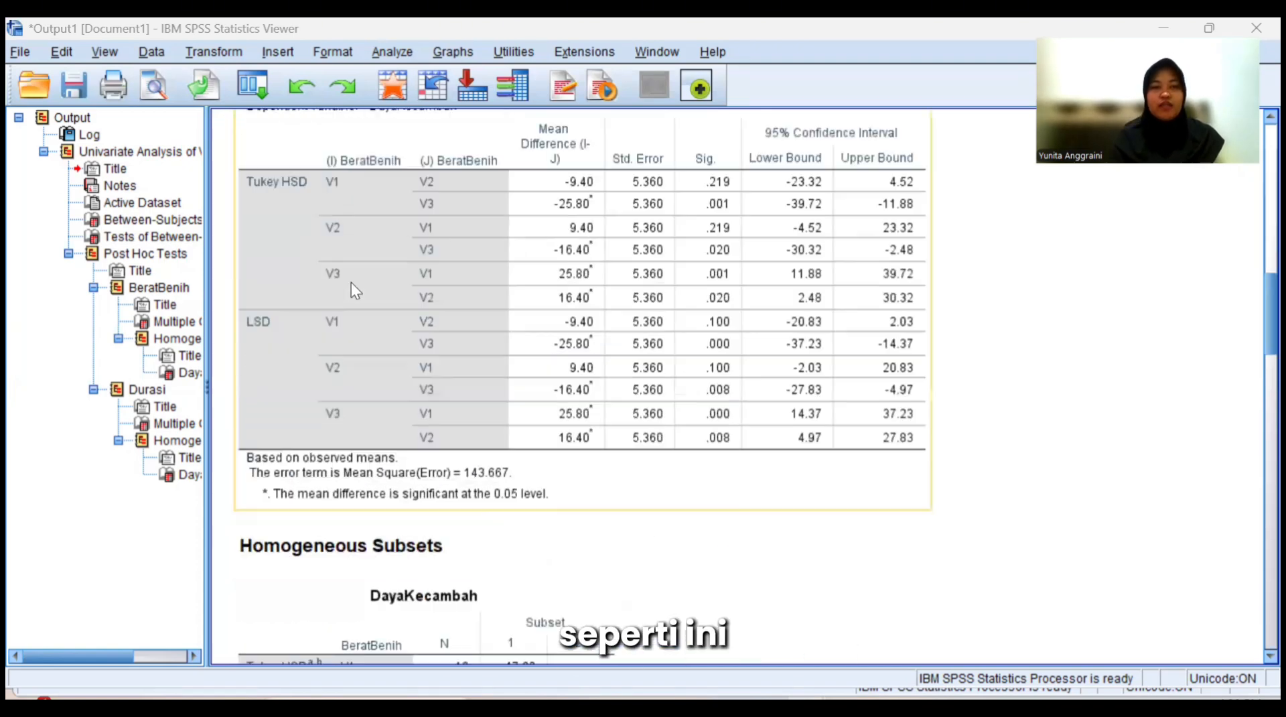
scroll(351, 282, "down", 20)
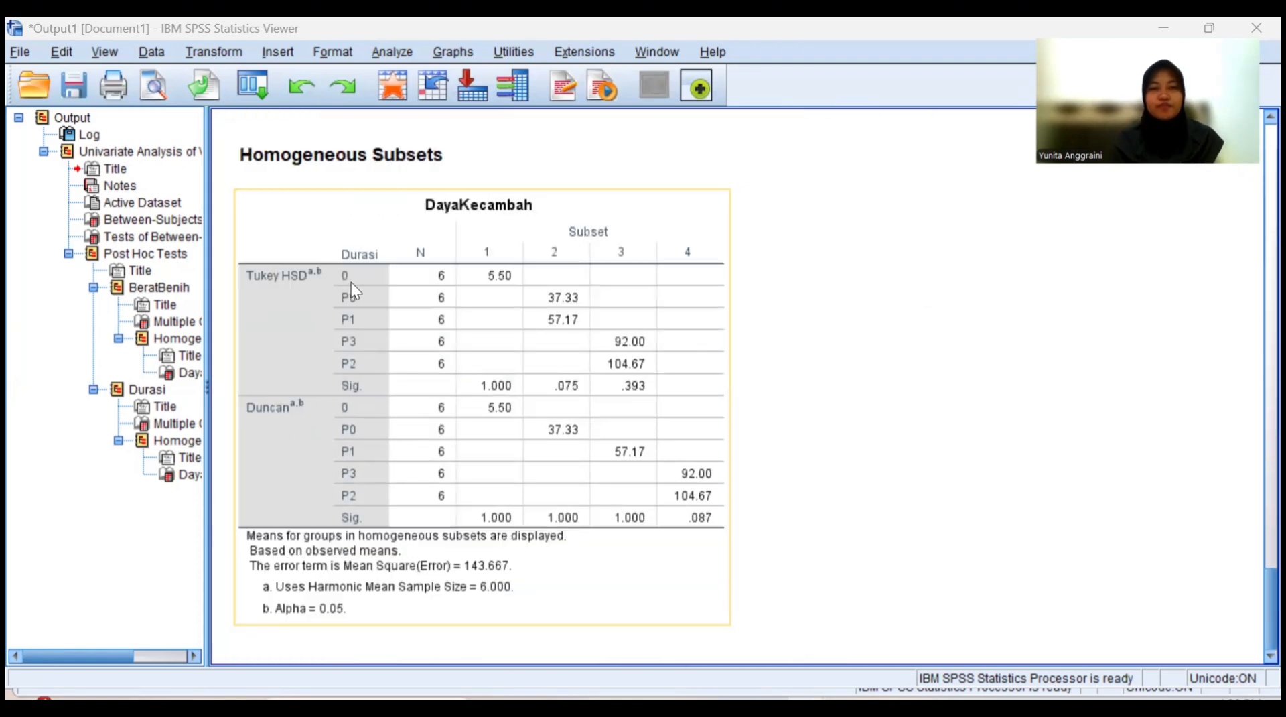
scroll(351, 282, "up", 20)
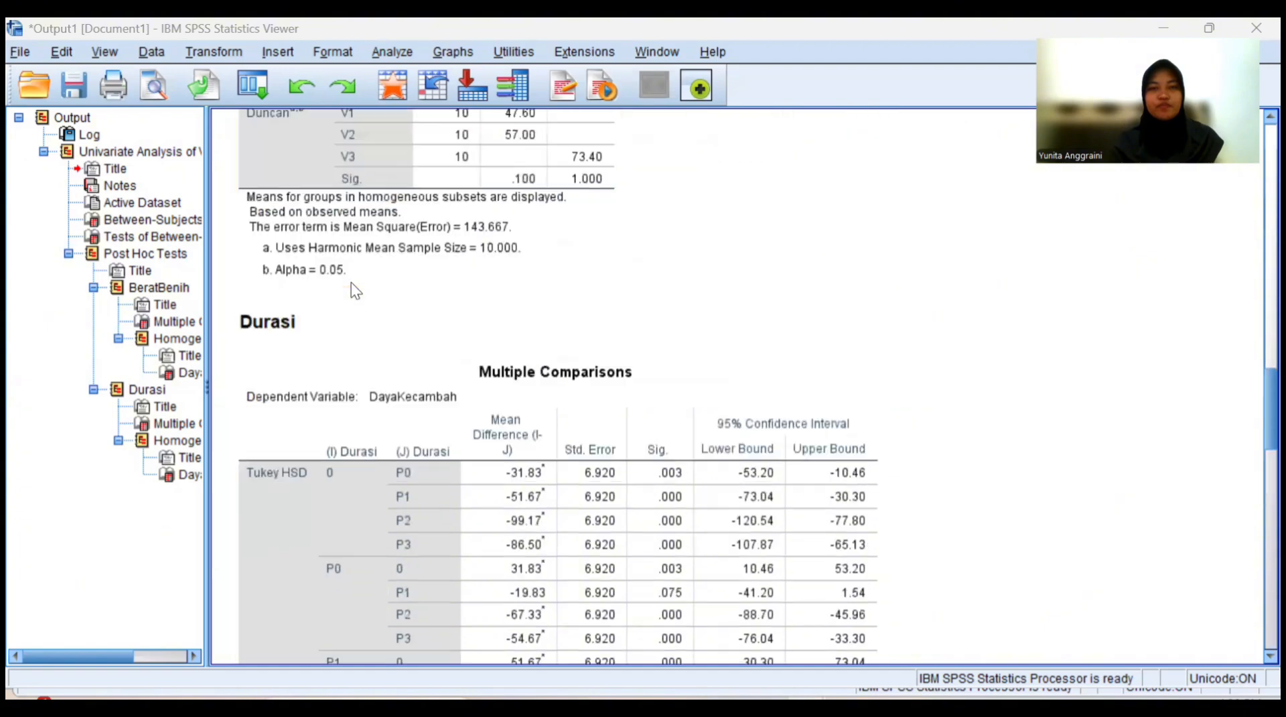
scroll(351, 282, "up", 15)
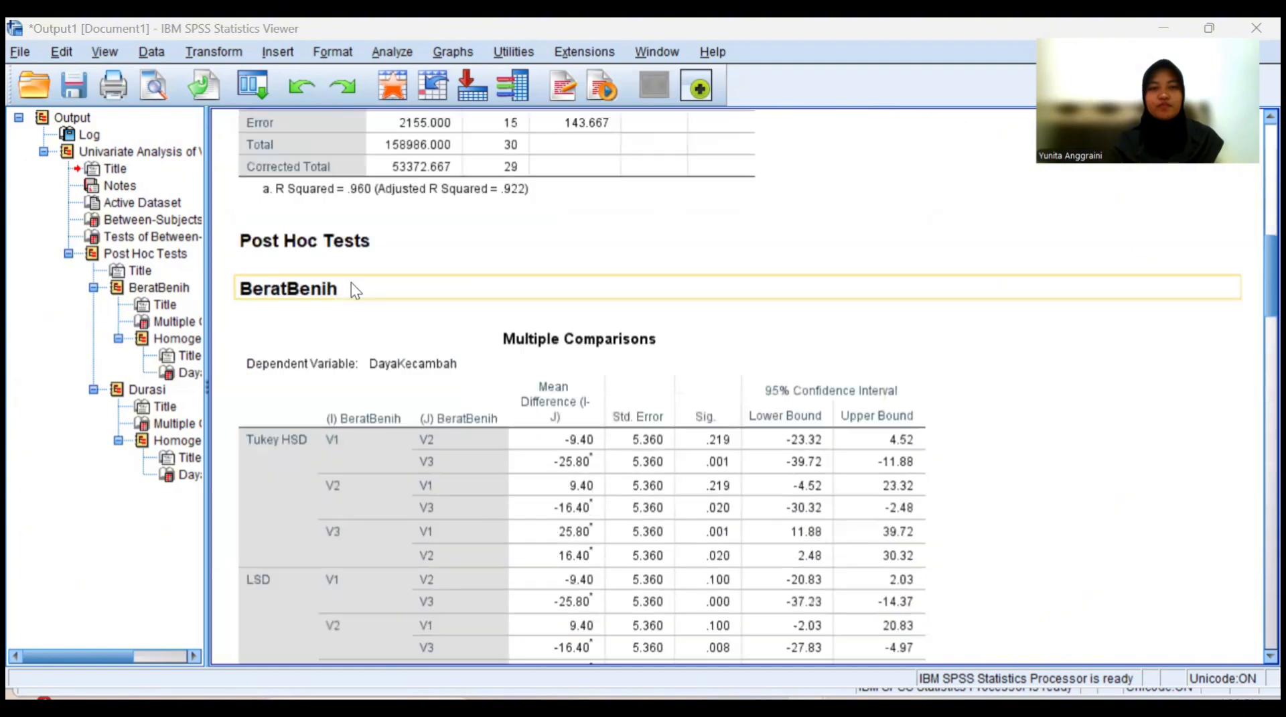
Examine the Between-Subjects Factors and the F and Sig. values for BeratBenih, Durasi and their interaction in Tests of Between-Subjects Effects.
scroll(351, 282, "up", 8)
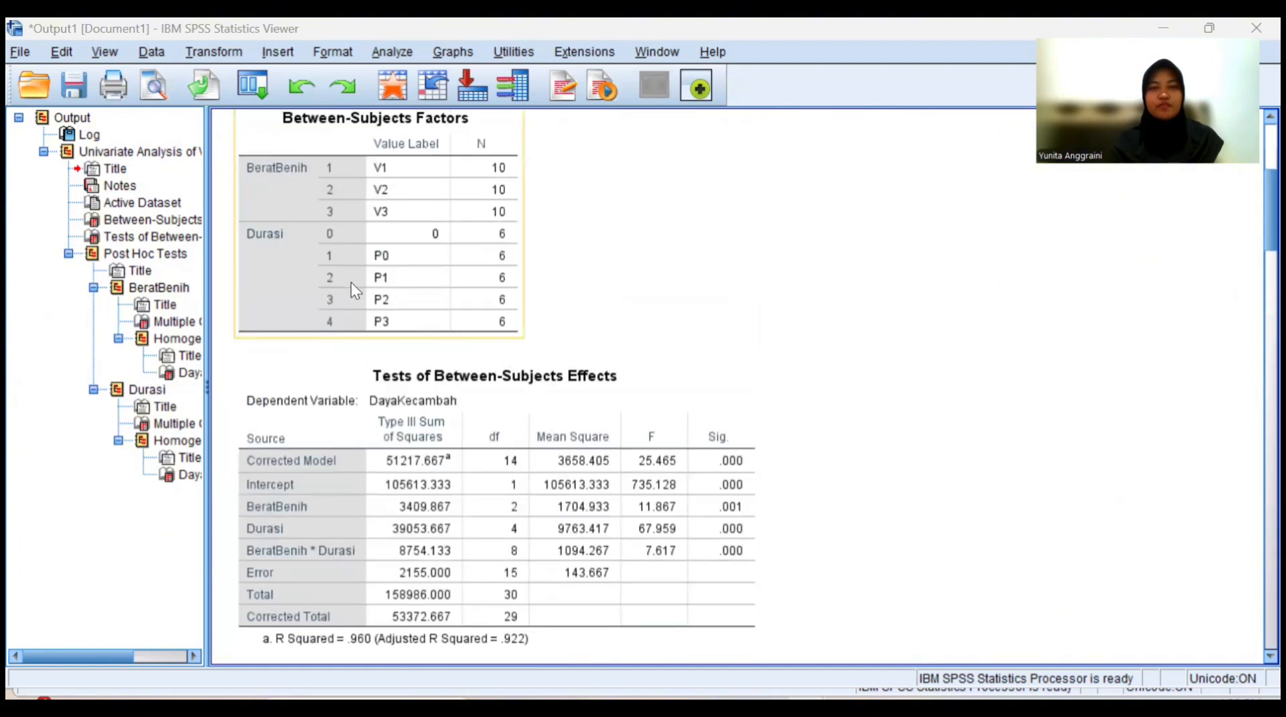
scroll(351, 283, "up", 4)
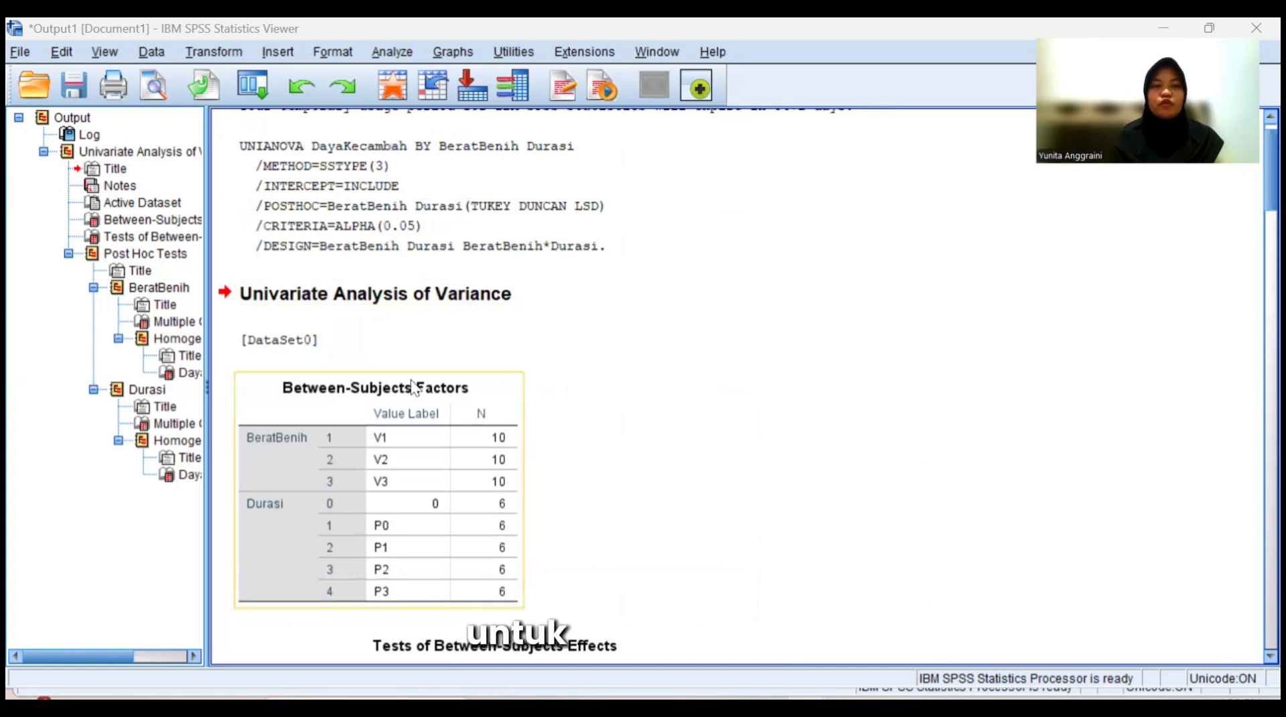
scroll(351, 287, "down", 3)
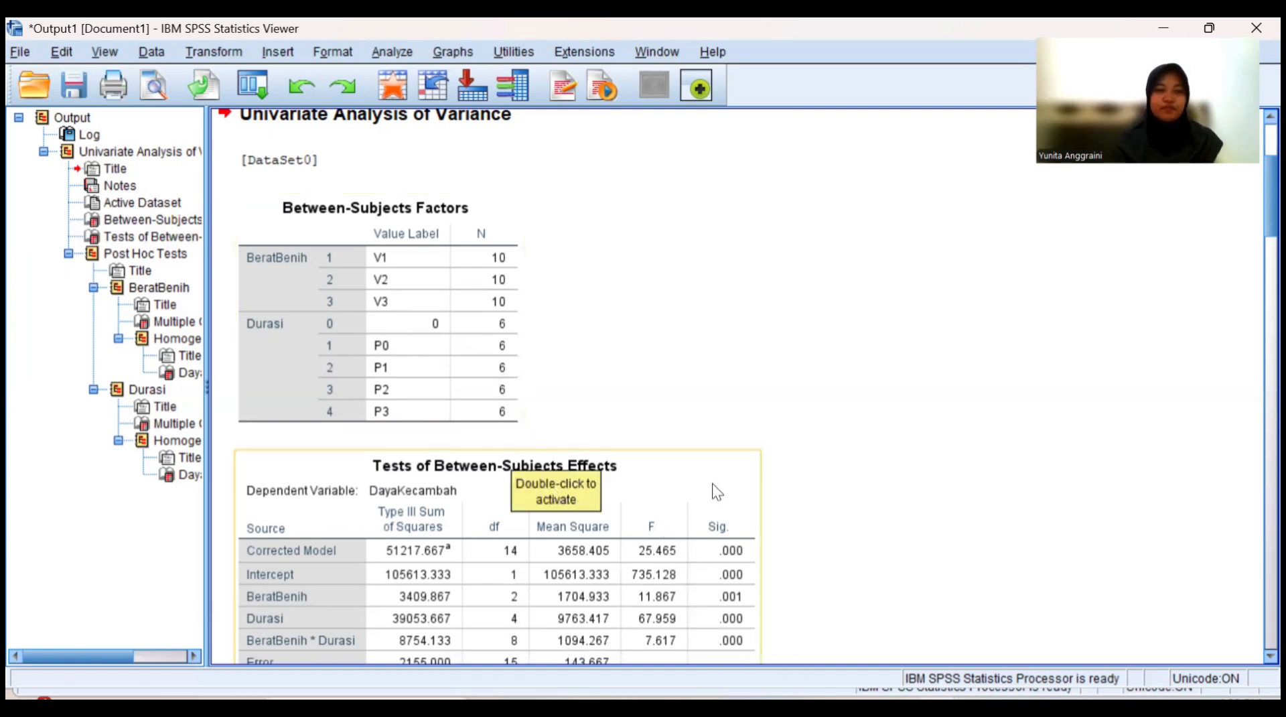
scroll(713, 483, "down", 3)
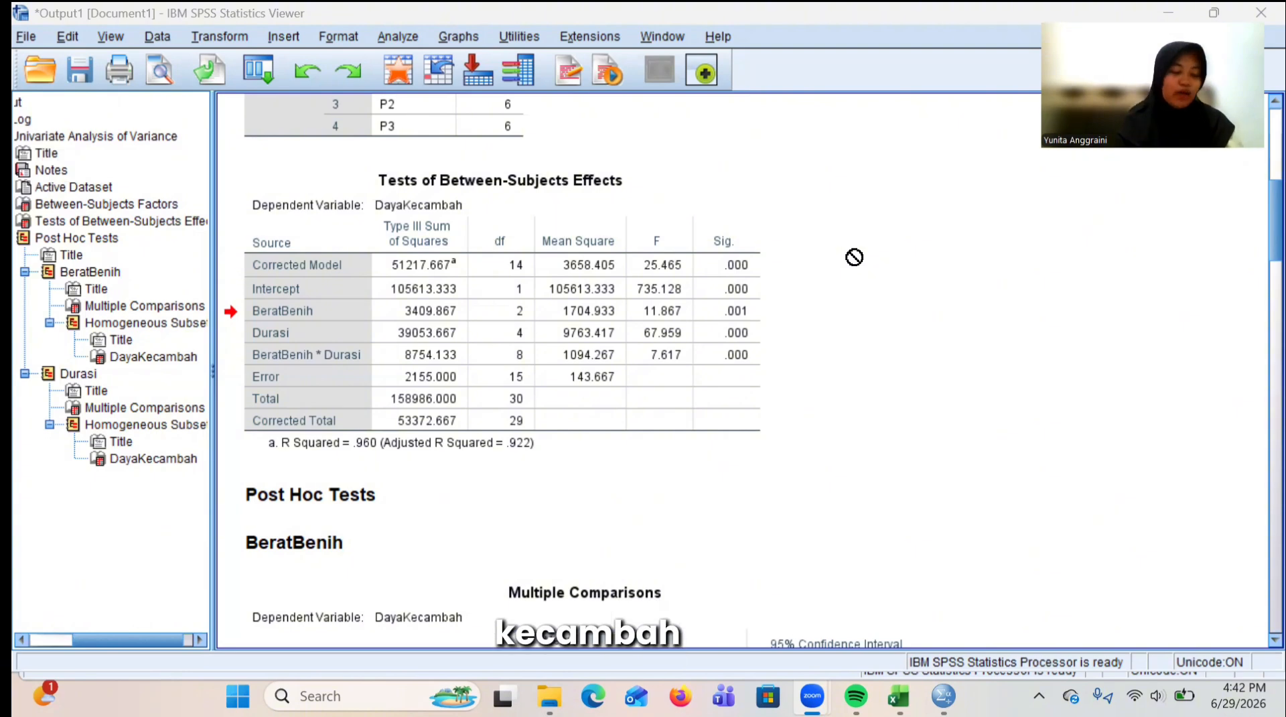
left_click(742, 358)
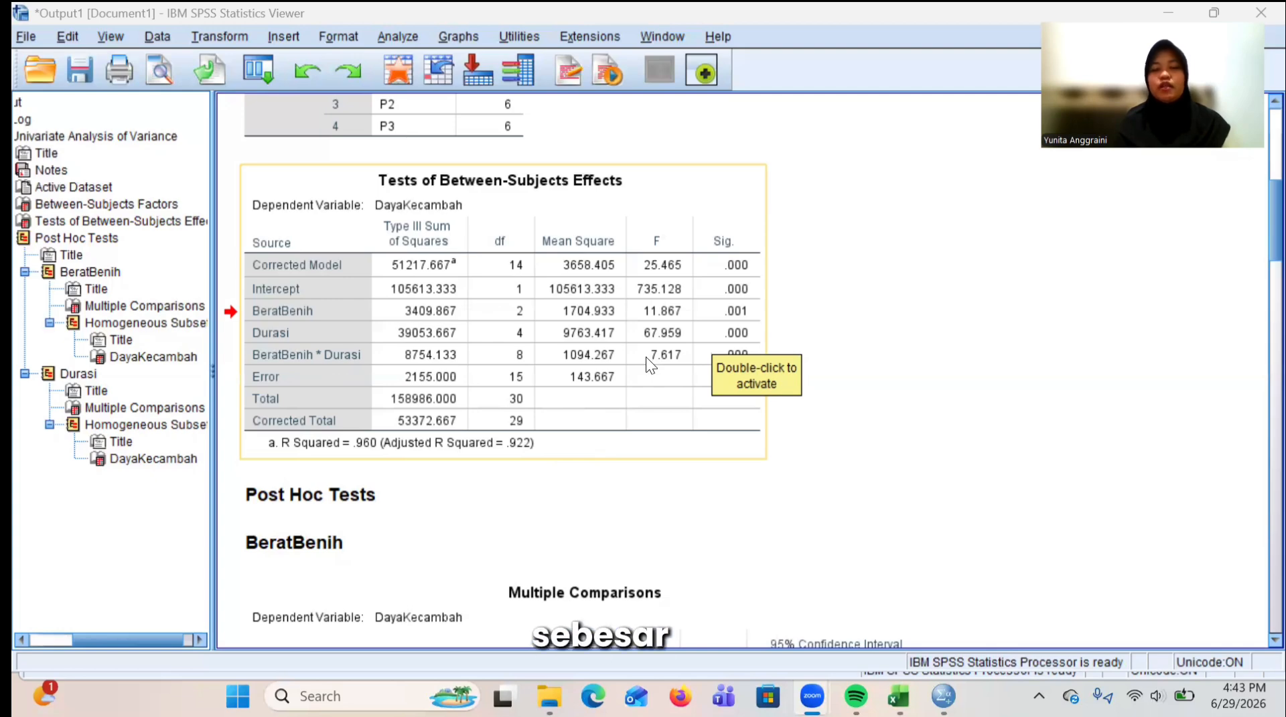
left_click(773, 493)
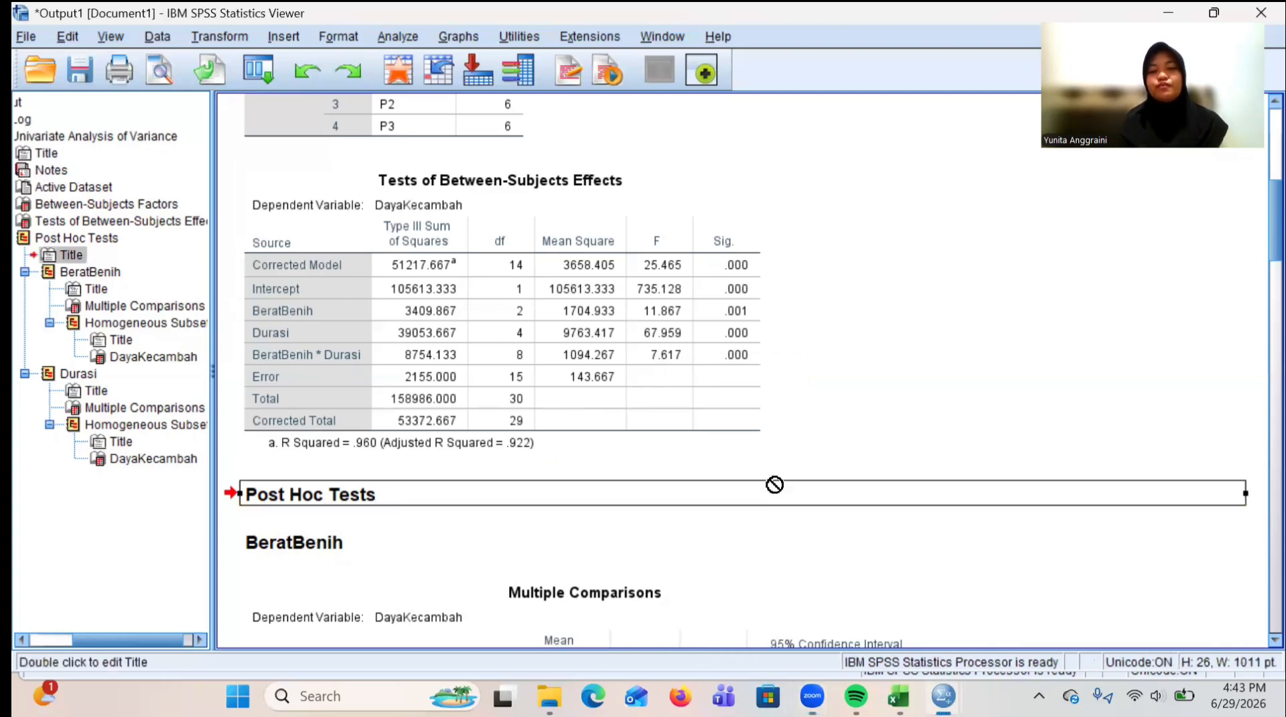
left_click(841, 420)
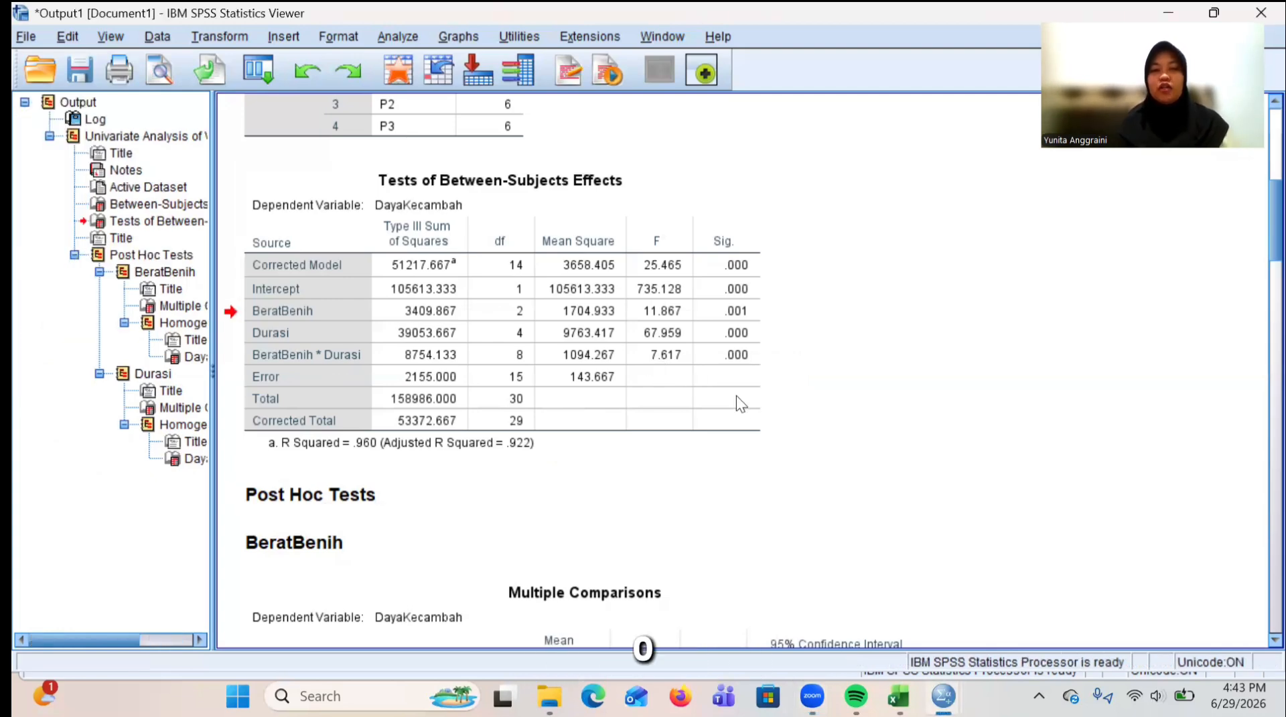
left_click(737, 375)
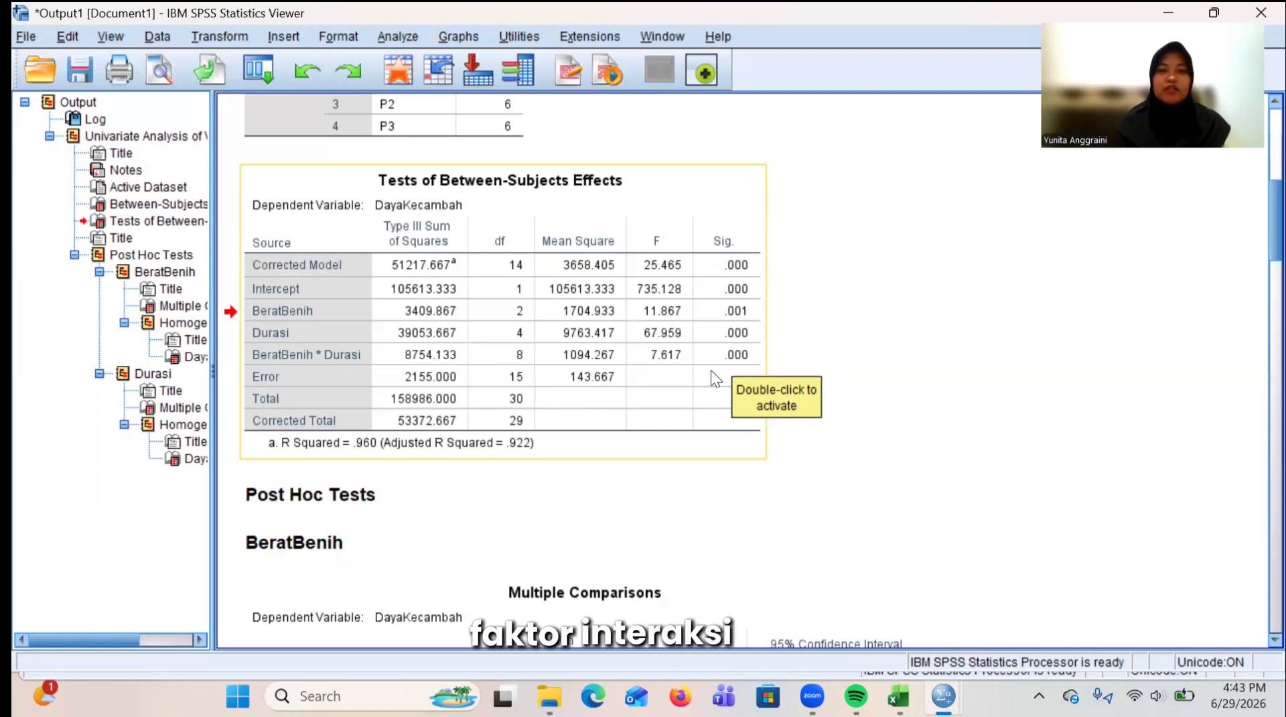
left_click(792, 342)
left_click(663, 352)
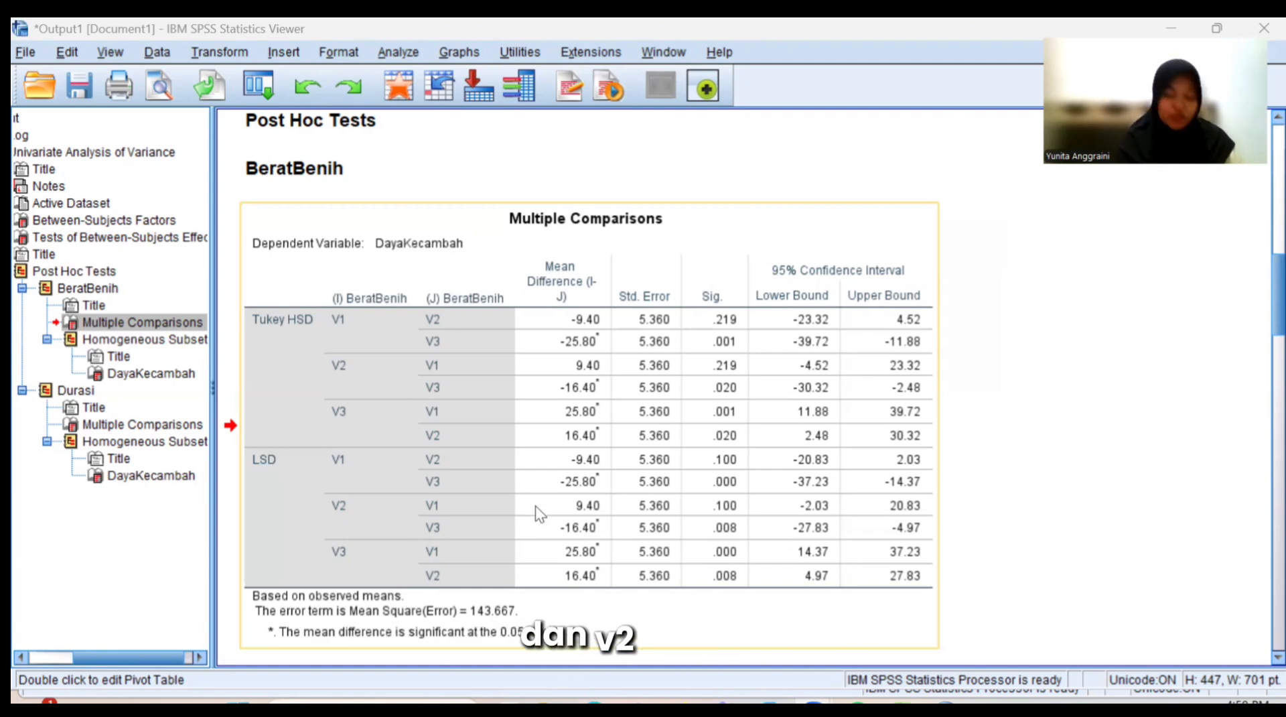
Review the post hoc multiple comparisons and homogeneous subsets for BeratBenih and Durasi.
scroll(536, 505, "down", 3)
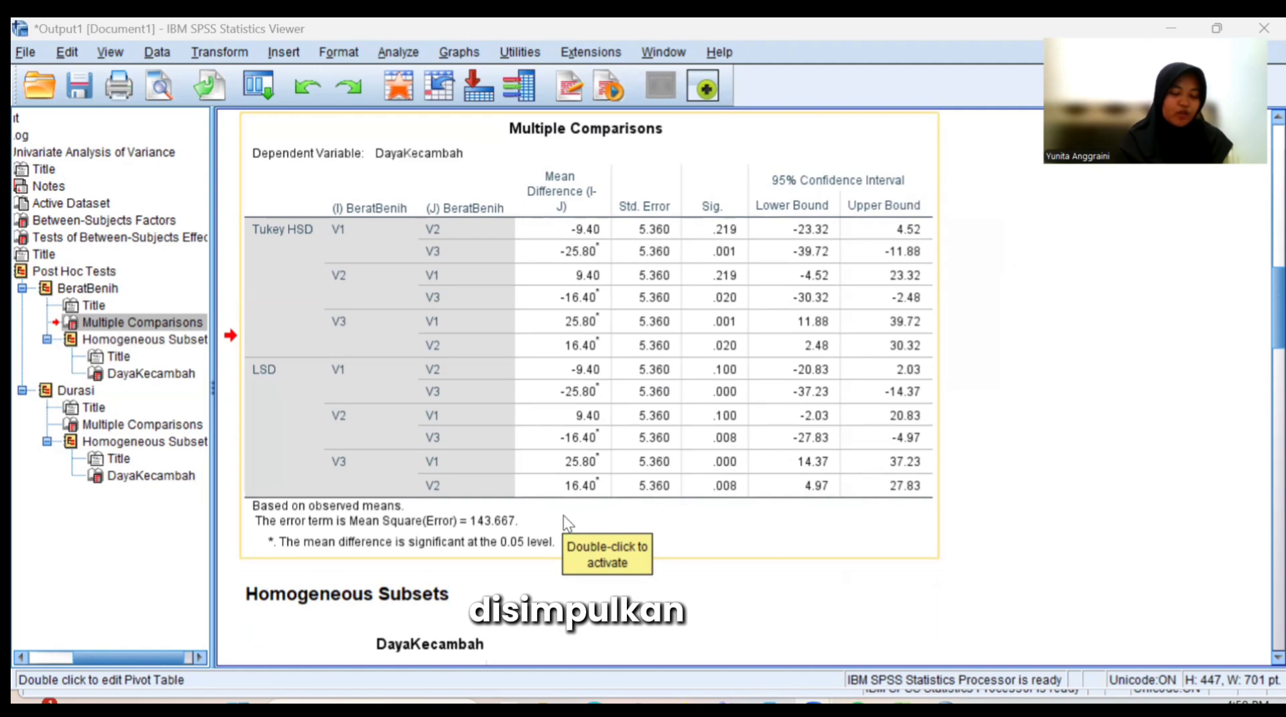
scroll(564, 516, "down", 3)
scroll(564, 517, "down", 3)
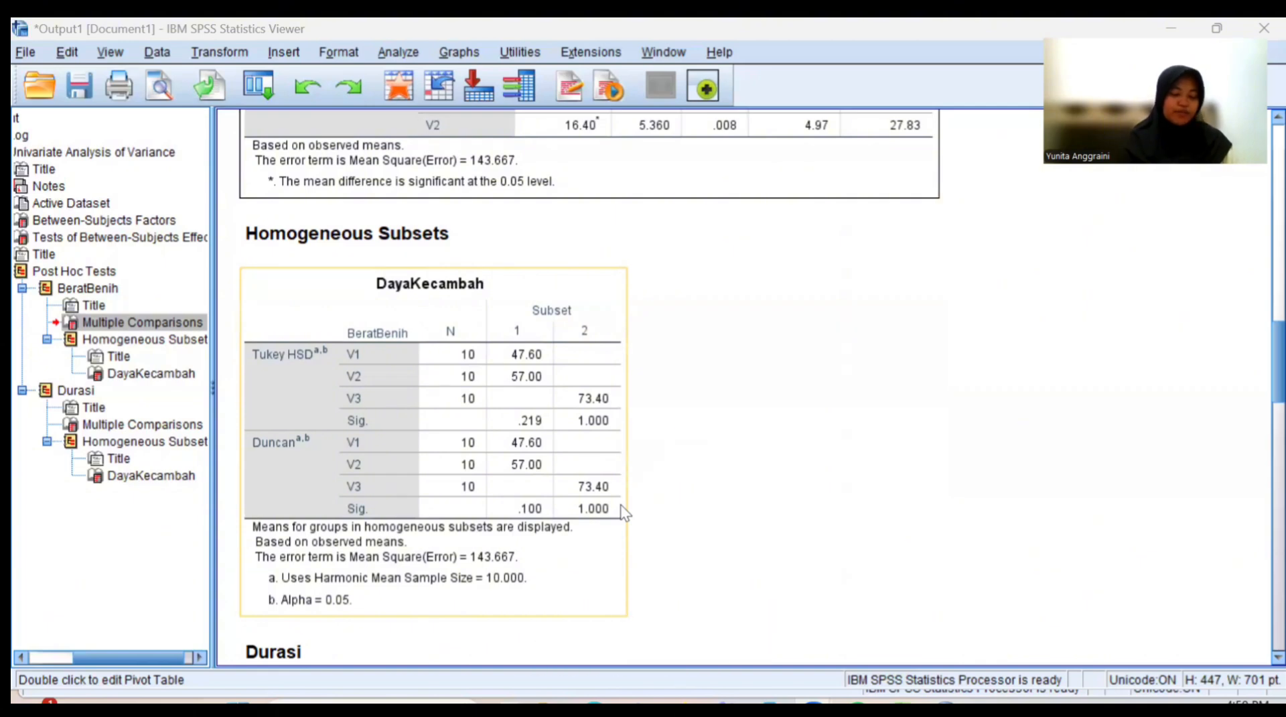
scroll(617, 505, "up", 3)
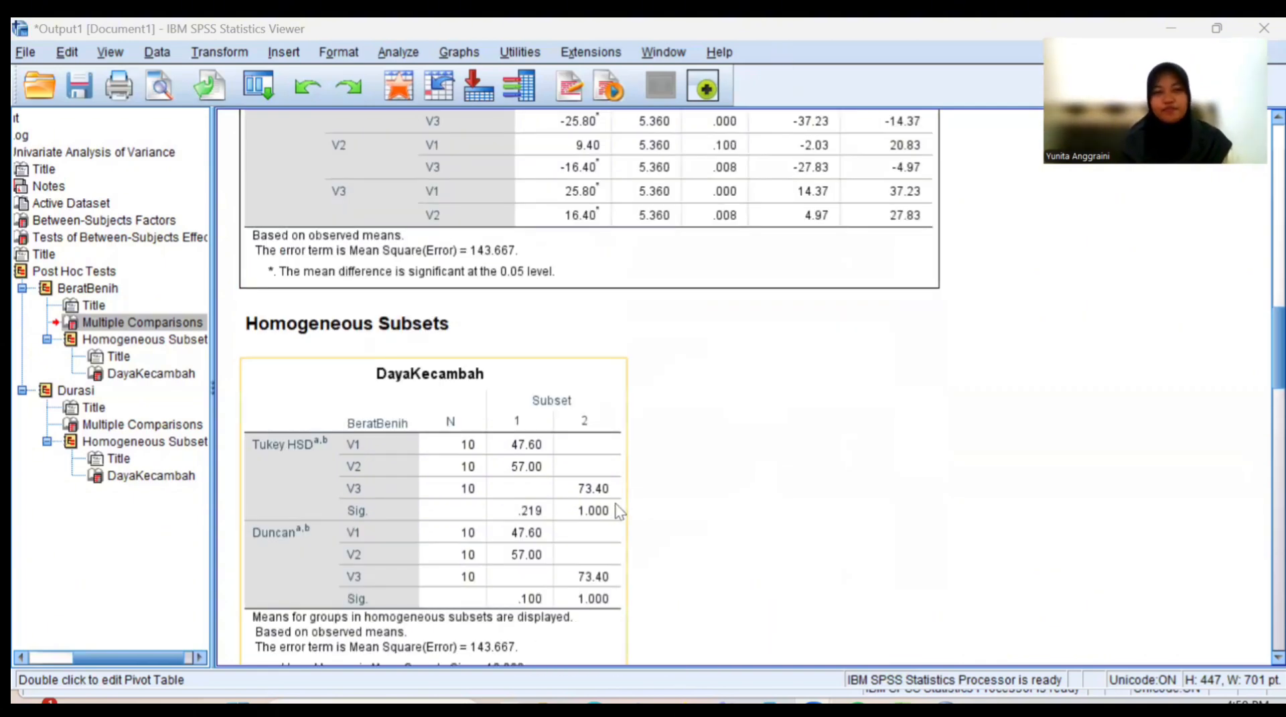
scroll(618, 511, "down", 10)
scroll(617, 510, "down", 15)
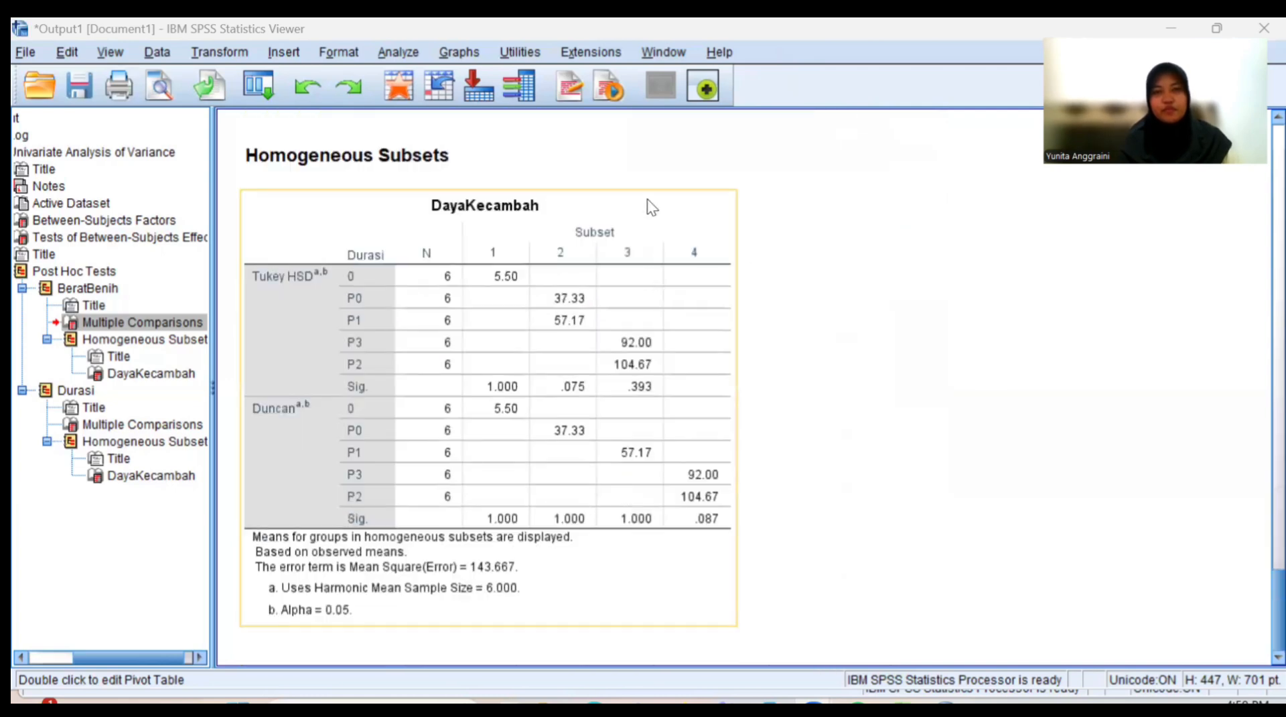
scroll(648, 199, "up", 5)
scroll(610, 380, "up", 10)
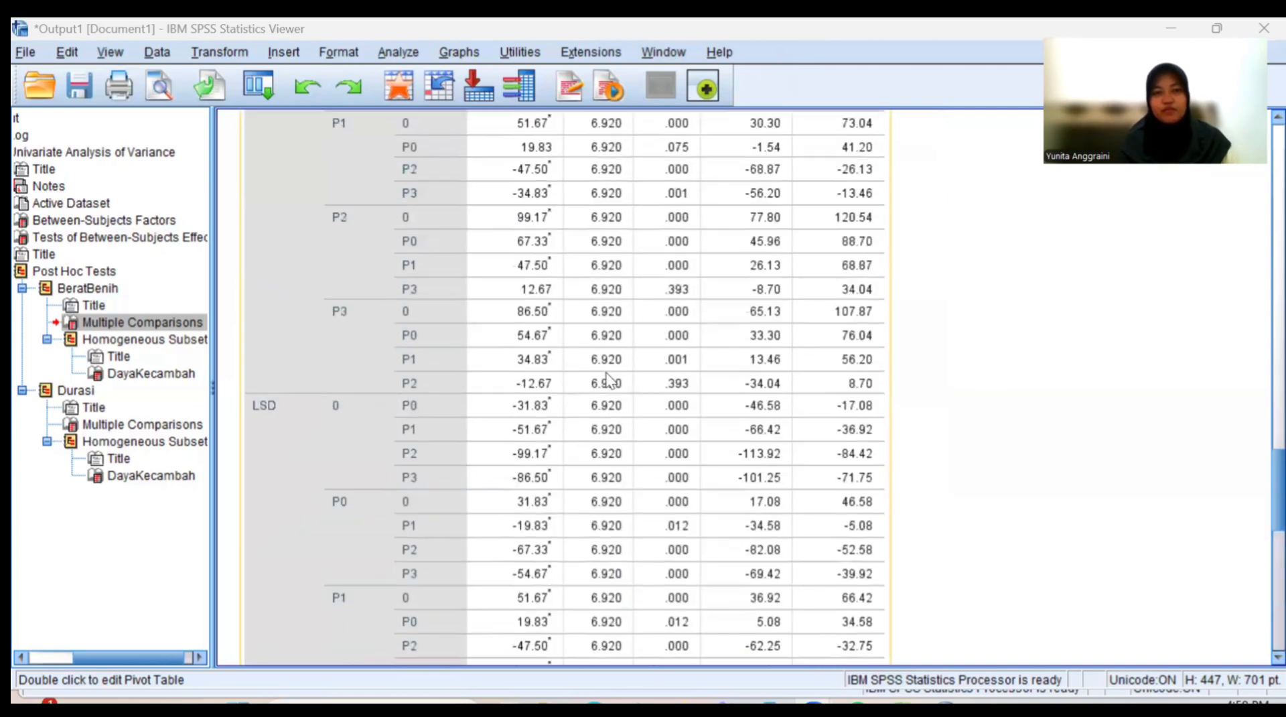
scroll(610, 380, "up", 5)
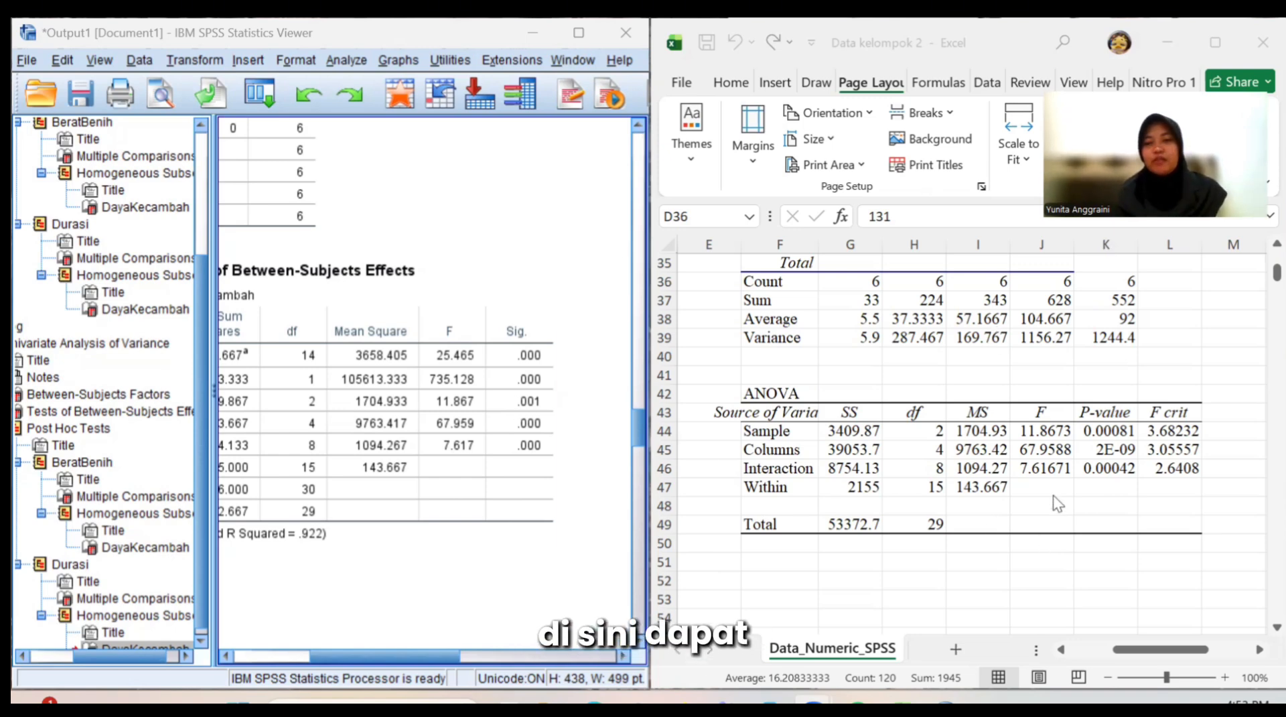
In the Excel ANOVA table, widen column J to show the full F values and compare them with the SPSS F values.
scroll(1053, 495, "down", 1)
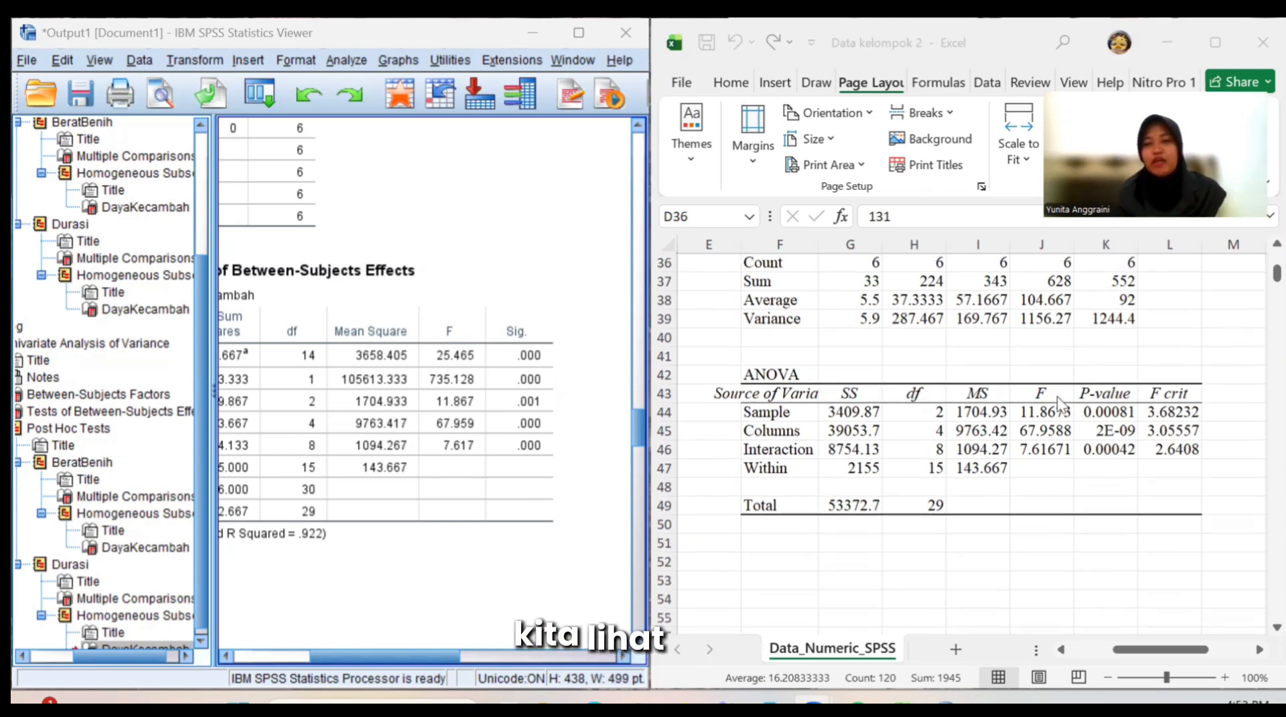
left_click(1074, 246)
left_click_drag(1074, 246, 1105, 245)
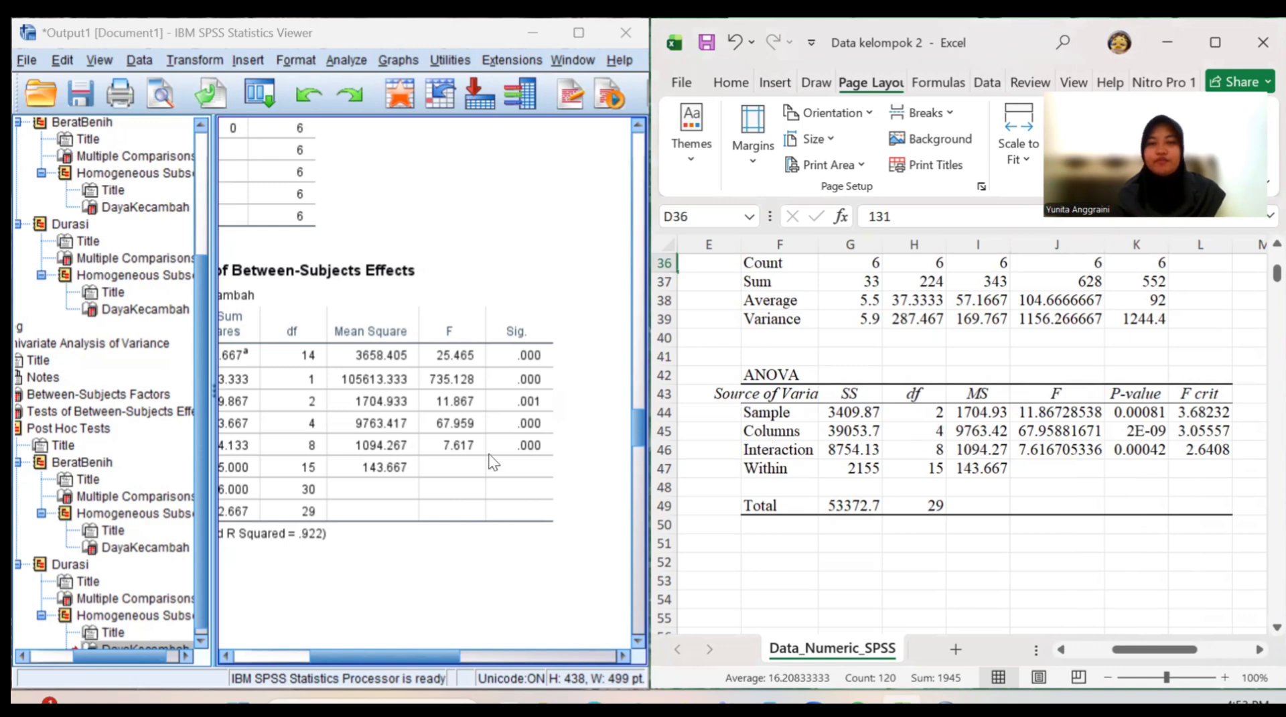
left_click(475, 434)
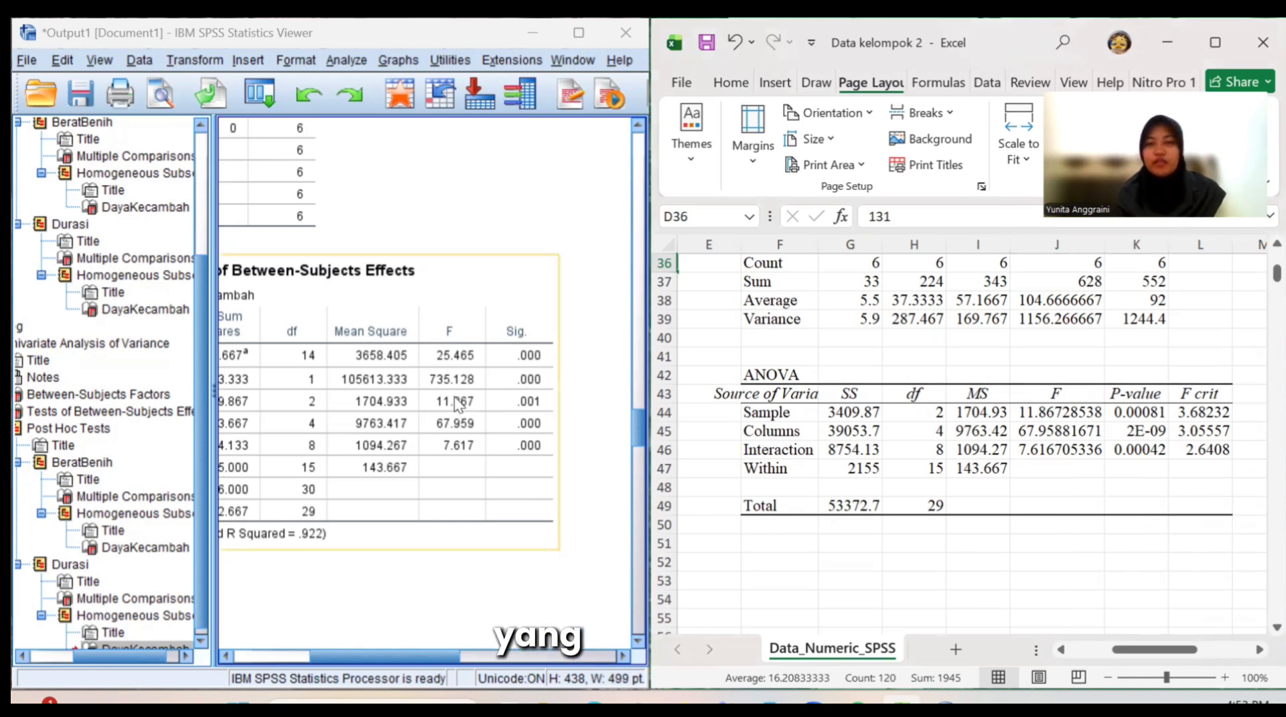